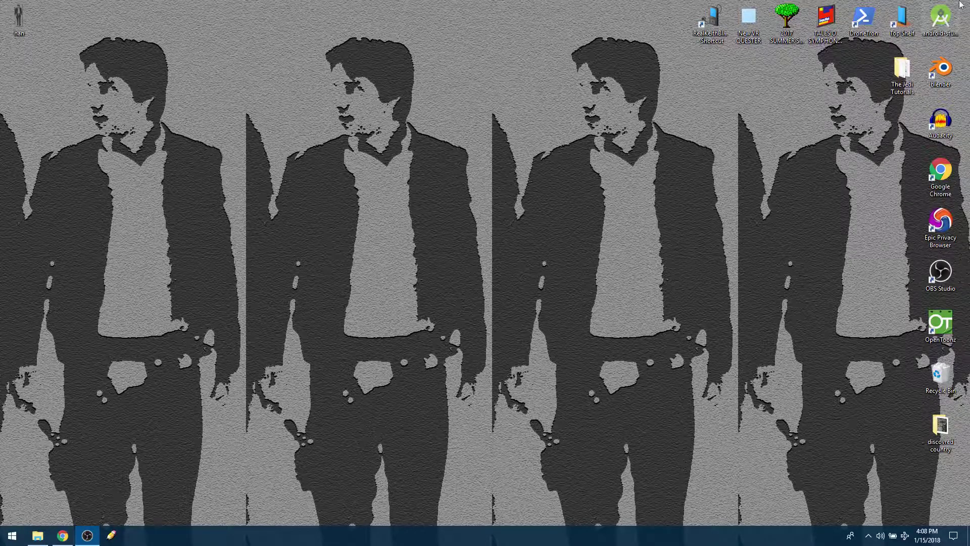
# Step: Launch Blender and close its splash screen to reach the default cube scene
pyautogui.doubleClick(943, 69)
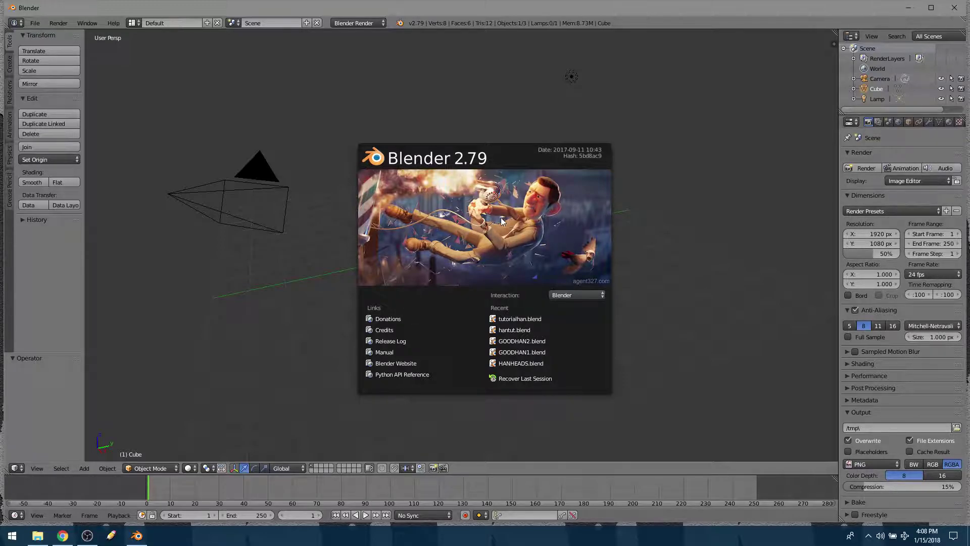
pyautogui.click(670, 193)
pyautogui.moveTo(605, 223); pyautogui.dragTo(444, 184, button='middle')
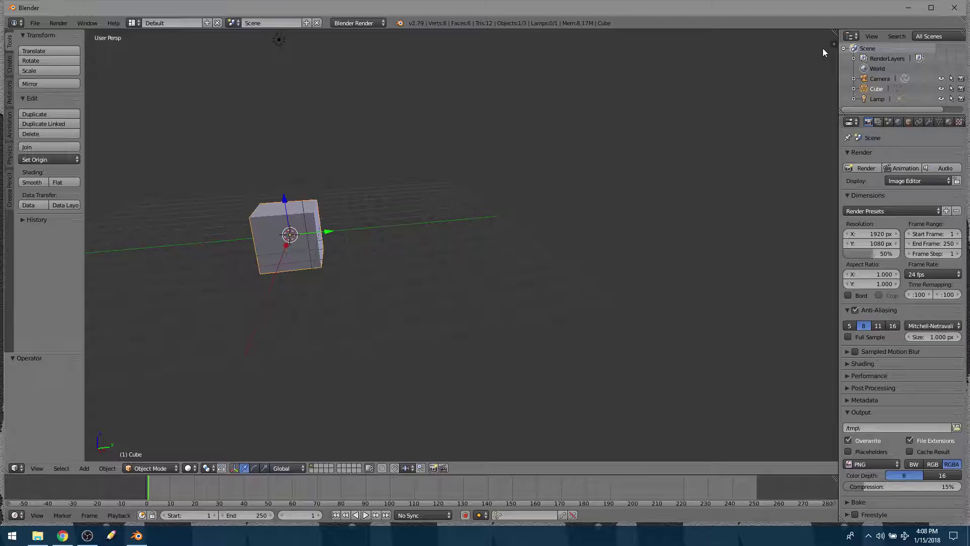
# Step: Show and widen the 3D view's properties sidebar, and enable its Background Images section
pyautogui.press('n')
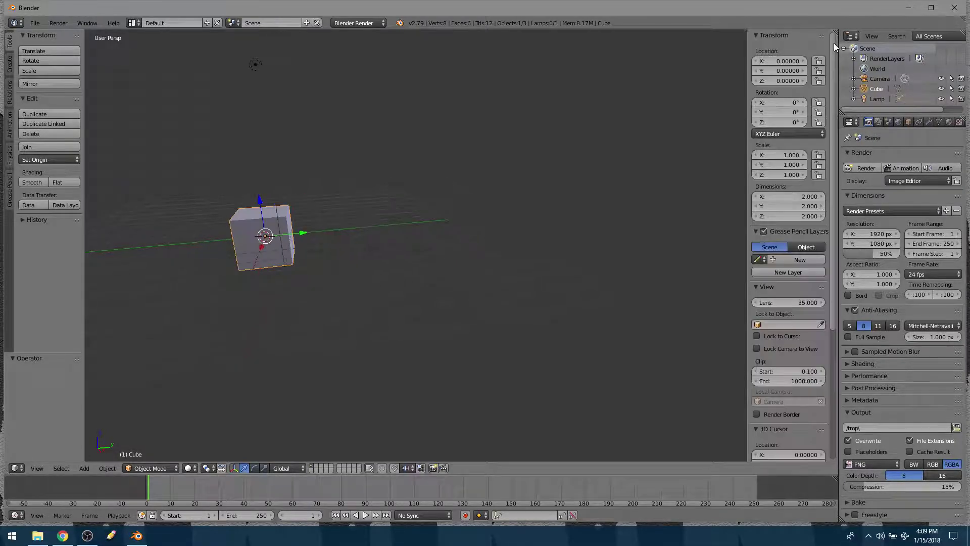
pyautogui.moveTo(748, 44); pyautogui.dragTo(608, 45)
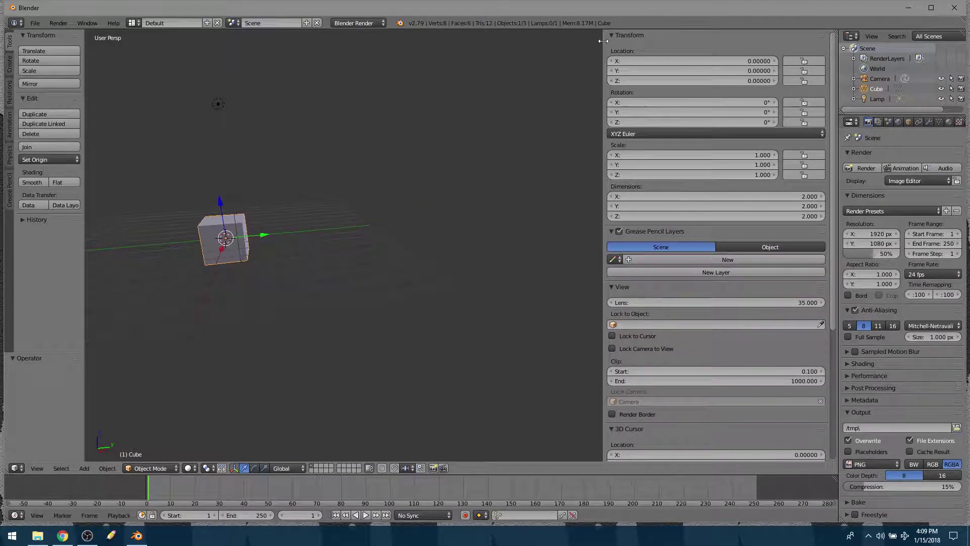
pyautogui.scroll(-6, 751, 316)
pyautogui.scroll(-3, 751, 317)
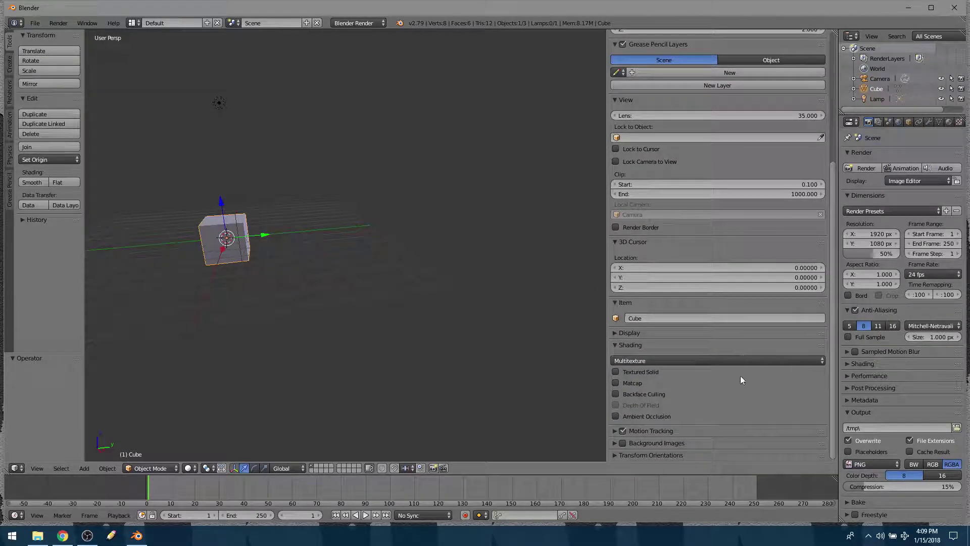
pyautogui.click(644, 443)
pyautogui.scroll(-1, 685, 406)
# Step: Add han.jpg from the Desktop folder as a background image
pyautogui.click(713, 439)
pyautogui.scroll(-3, 715, 421)
pyautogui.click(731, 436)
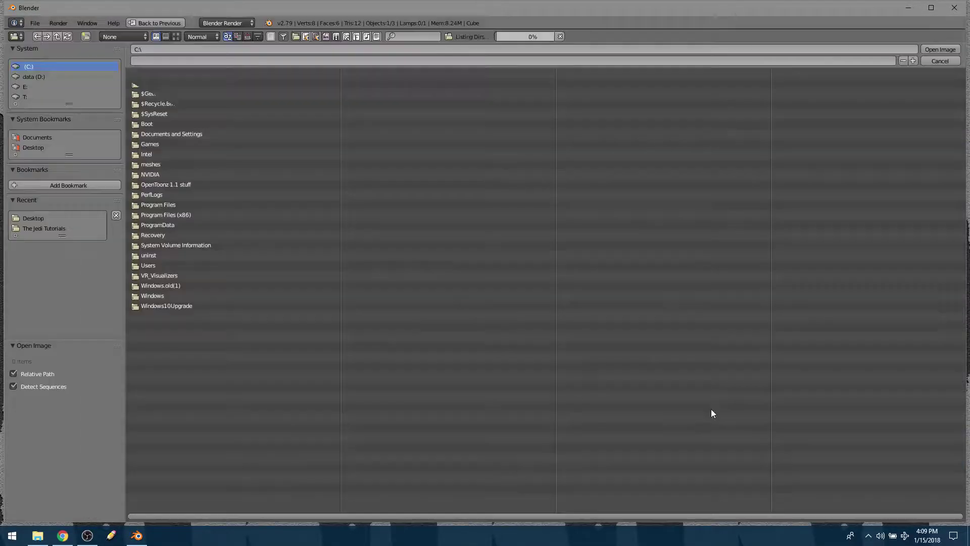
pyautogui.click(33, 147)
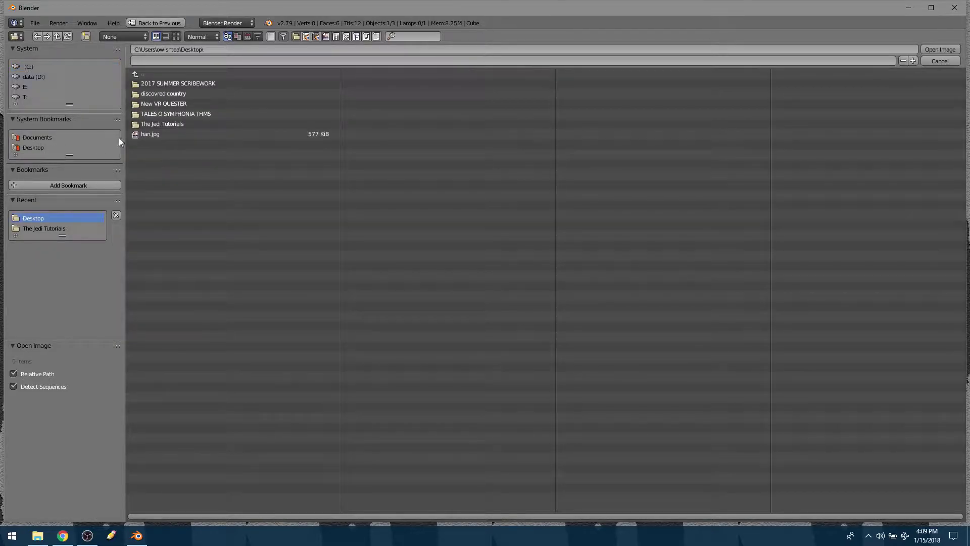
pyautogui.doubleClick(138, 134)
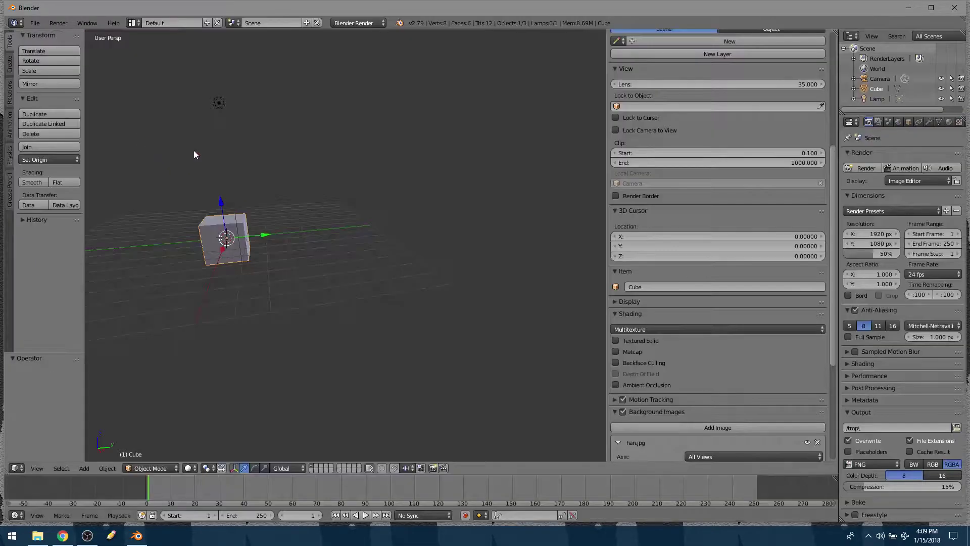
# Step: Switch the 3D view to the orthographic front view and fit the whole reference figure in it
pyautogui.scroll(-6, 662, 387)
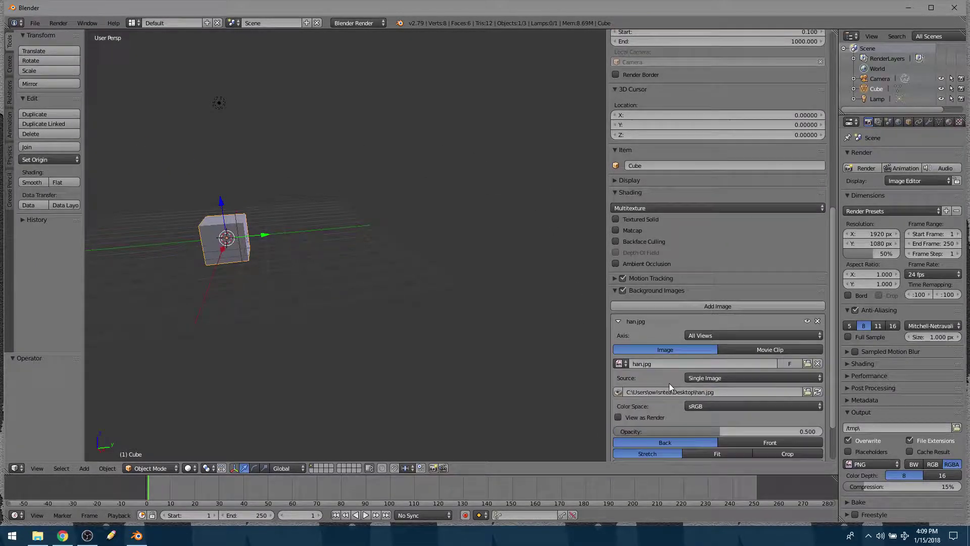
pyautogui.moveTo(333, 192); pyautogui.dragTo(288, 167, button='middle')
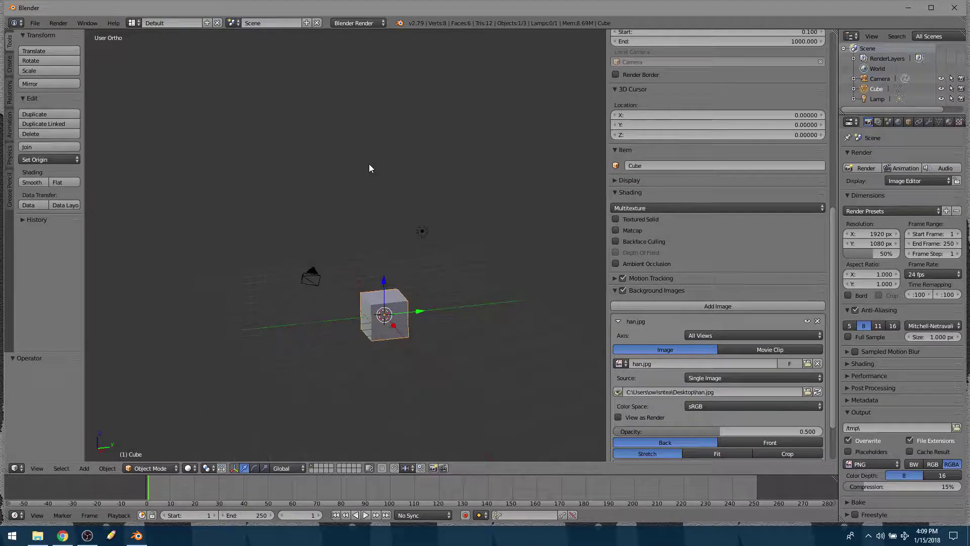
pyautogui.press('KP_5')
pyautogui.press('KP_1')
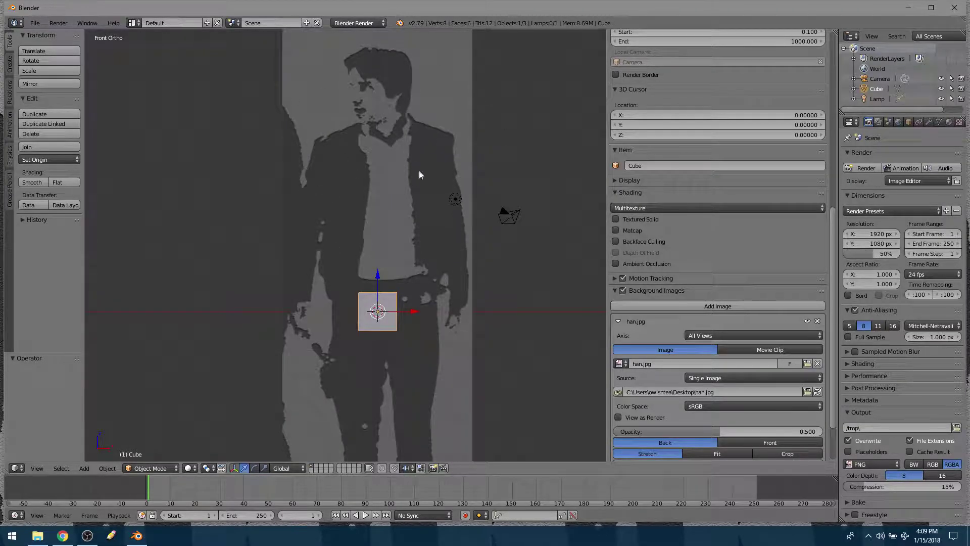
pyautogui.keyDown('shift'); pyautogui.moveTo(535, 233); pyautogui.dragTo(459, 220, button='middle'); pyautogui.keyUp('shift')
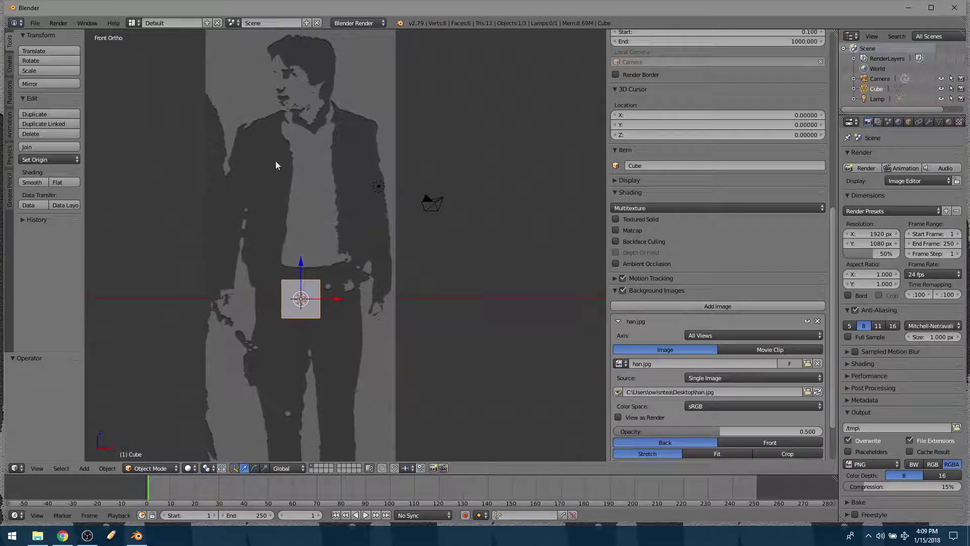
pyautogui.scroll(-3, 527, 284)
pyautogui.keyDown('shift'); pyautogui.moveTo(440, 251); pyautogui.dragTo(460, 258, button='middle'); pyautogui.keyUp('shift')
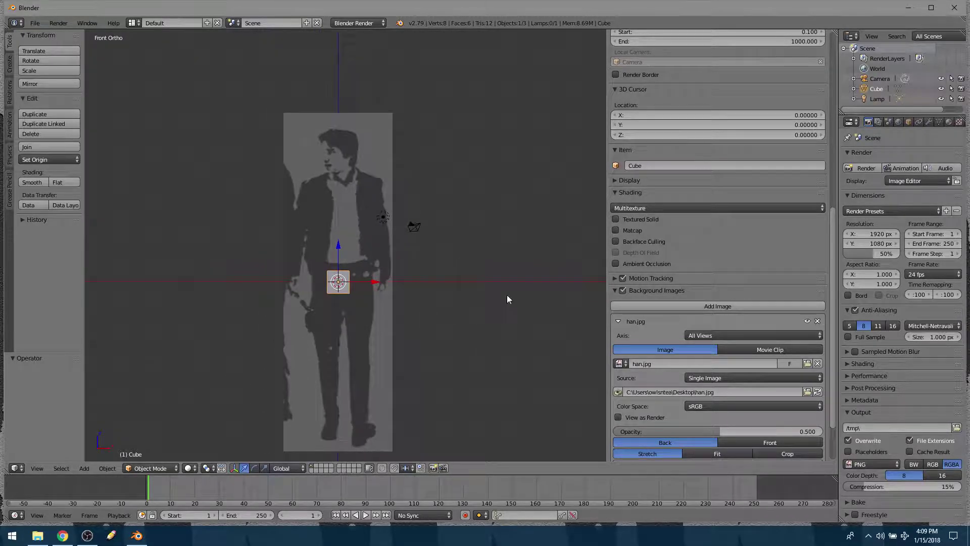
# Step: Offset the background image to X -0.500 and Y 4.600 so the figure's feet stand at the origin
pyautogui.scroll(-3, 687, 329)
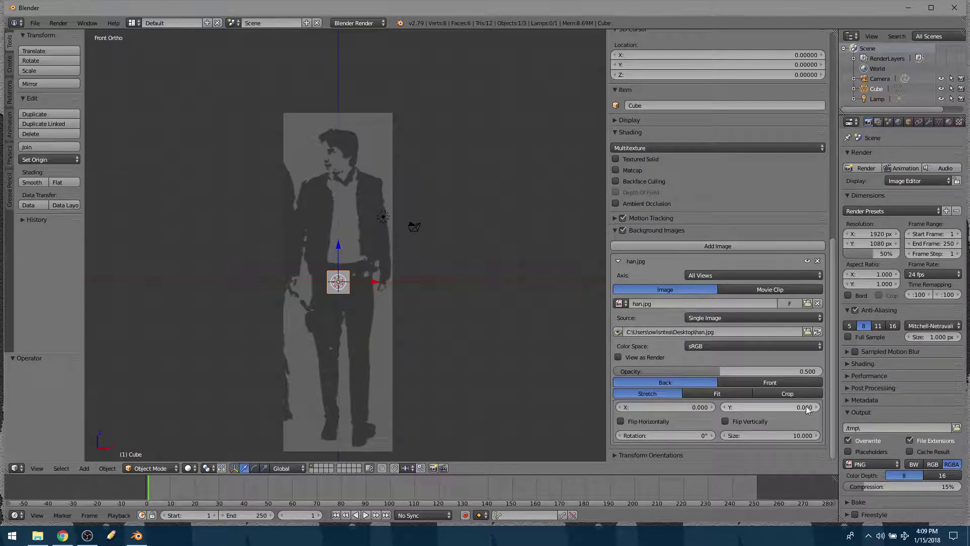
pyautogui.moveTo(804, 407); pyautogui.dragTo(854, 407)
pyautogui.moveTo(771, 407)
pyautogui.mouseDown()
pyautogui.moveTo(756, 407)
pyautogui.moveTo(772, 406)
pyautogui.mouseUp()
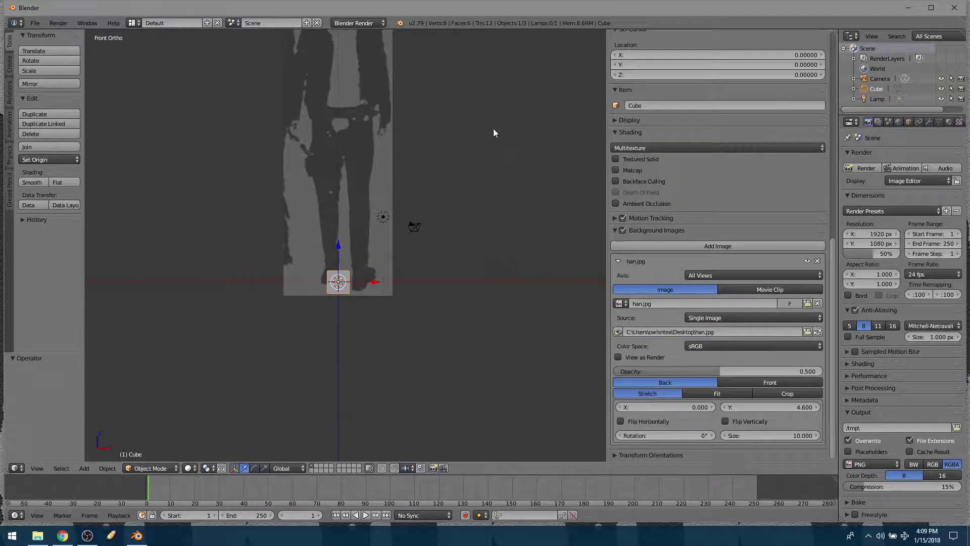
pyautogui.keyDown('shift'); pyautogui.moveTo(494, 133); pyautogui.dragTo(514, 262, button='middle'); pyautogui.keyUp('shift')
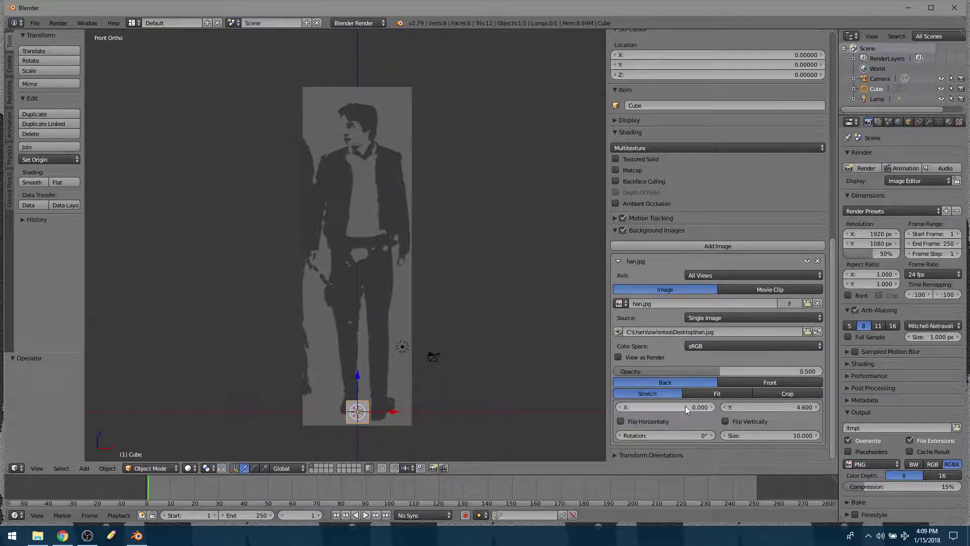
pyautogui.moveTo(666, 406); pyautogui.dragTo(655, 407)
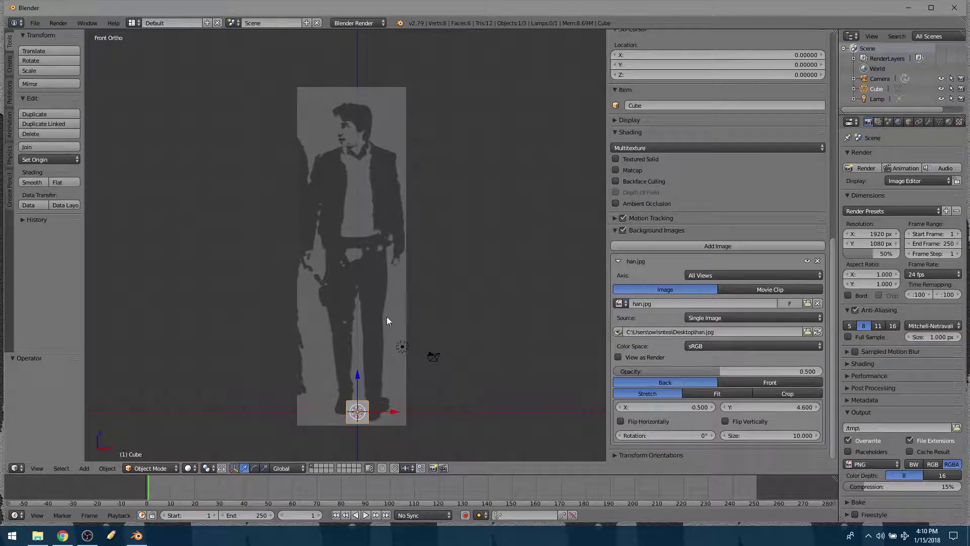
# Step: Hide the properties sidebar to free up space in the 3D view
pyautogui.keyDown('shift'); pyautogui.moveTo(406, 306); pyautogui.dragTo(450, 295, button='middle'); pyautogui.keyUp('shift')
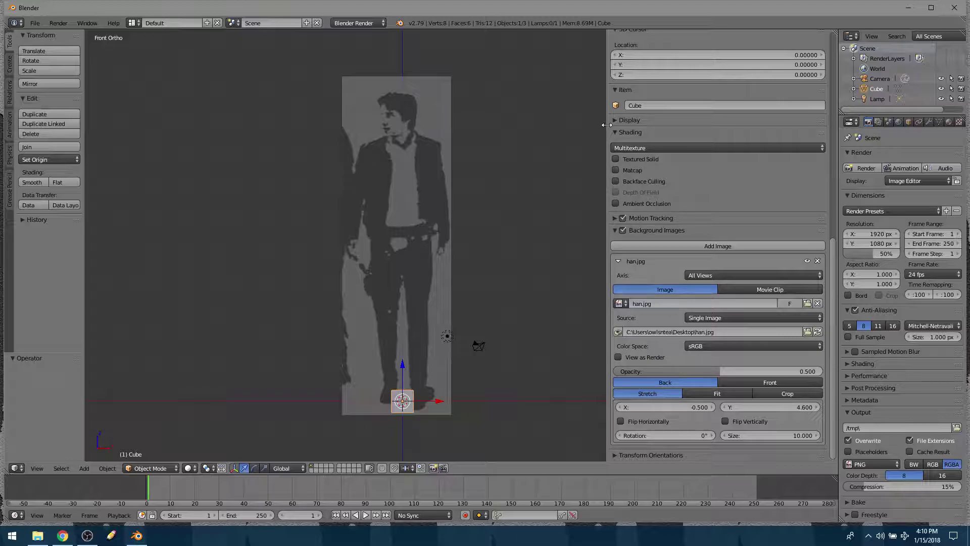
pyautogui.moveTo(609, 130); pyautogui.dragTo(824, 131)
pyautogui.keyDown('shift'); pyautogui.moveTo(725, 210); pyautogui.dragTo(516, 177, button='middle'); pyautogui.keyUp('shift')
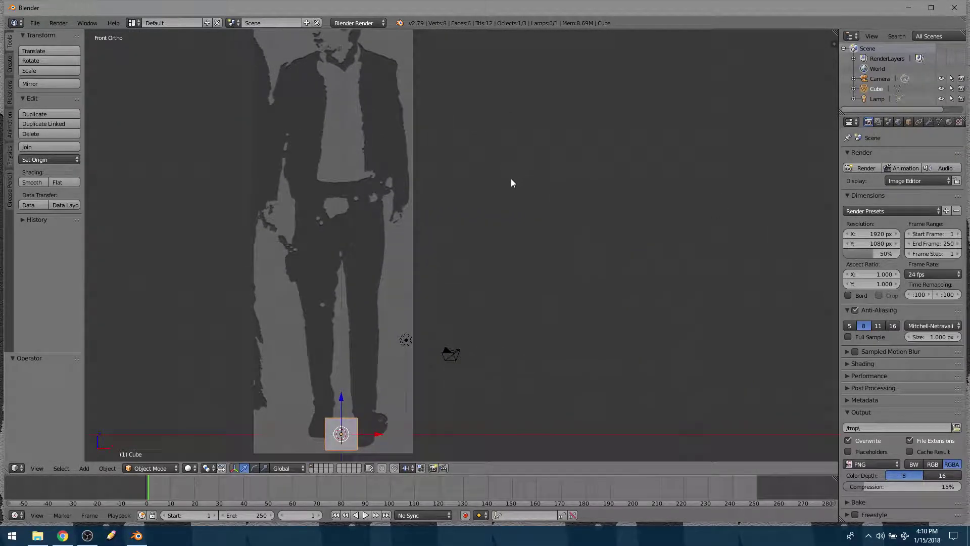
# Step: Move the cube straight up along Z to the reference figure's upper chest
pyautogui.scroll(-3, 477, 243)
pyautogui.keyDown('shift'); pyautogui.moveTo(477, 243); pyautogui.dragTo(481, 302, button='middle'); pyautogui.keyUp('shift')
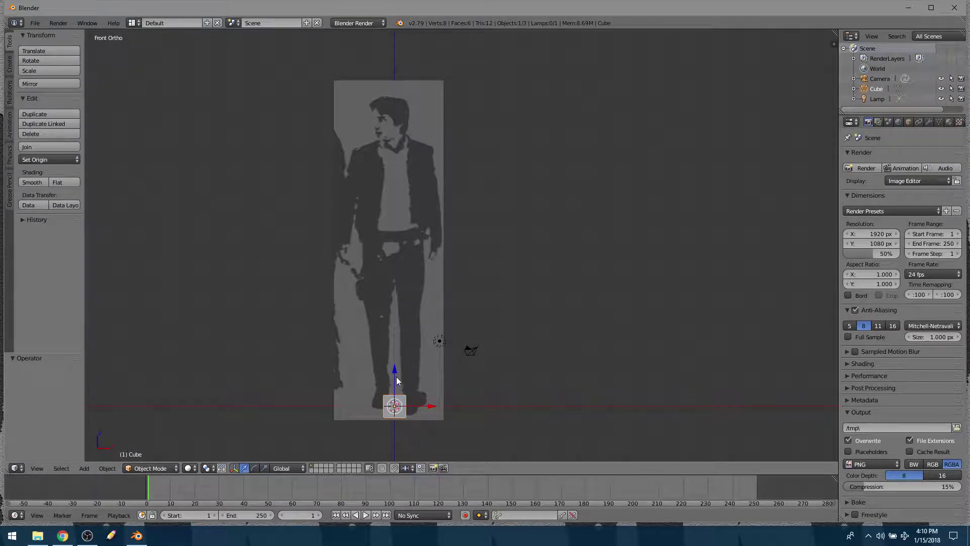
pyautogui.moveTo(396, 380); pyautogui.dragTo(396, 142)
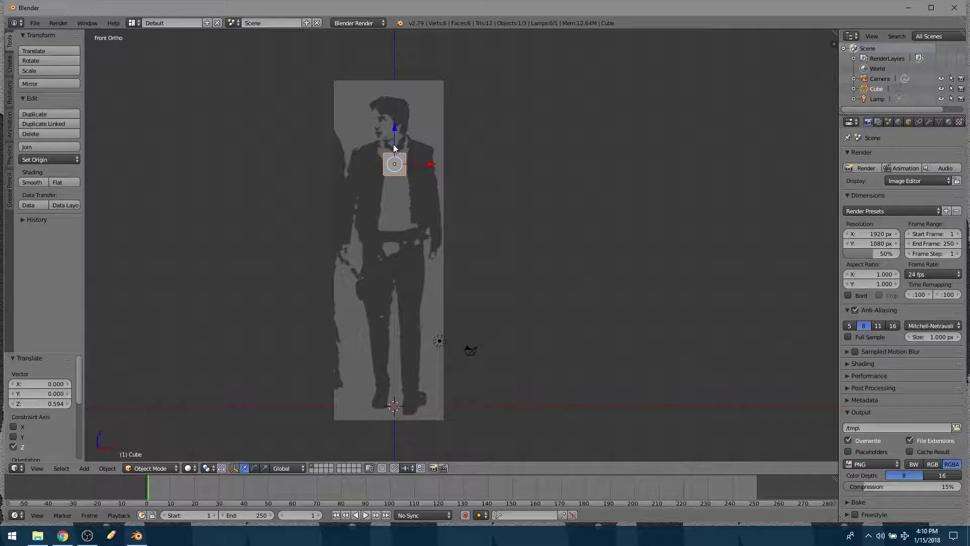
pyautogui.moveTo(393, 144); pyautogui.dragTo(393, 147)
# Step: Enter Edit Mode on the cube and switch to face selection
pyautogui.keyDown('shift'); pyautogui.moveTo(417, 156); pyautogui.dragTo(441, 190, button='middle'); pyautogui.keyUp('shift')
pyautogui.scroll(5, 438, 194)
pyautogui.keyDown('shift'); pyautogui.moveTo(311, 121); pyautogui.dragTo(367, 195, button='middle'); pyautogui.keyUp('shift')
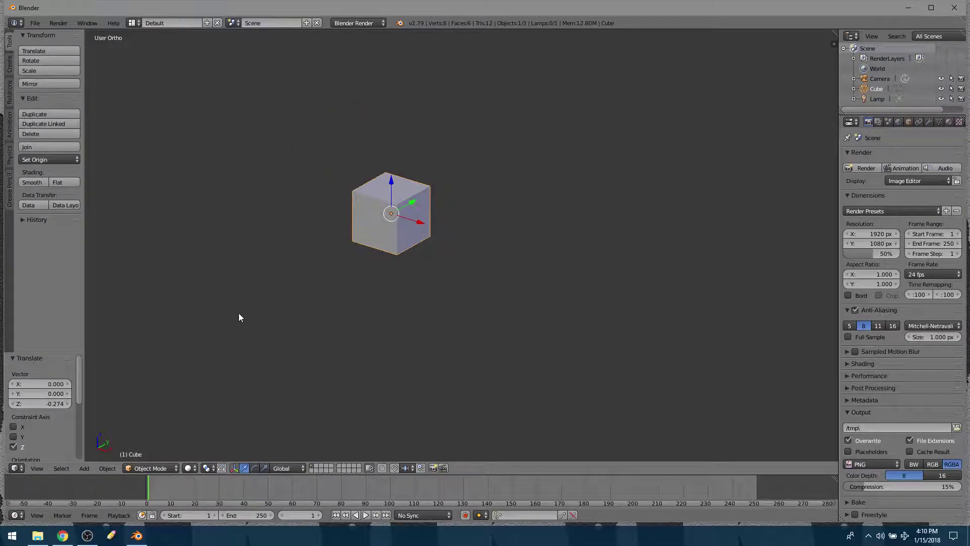
pyautogui.press('Tab')
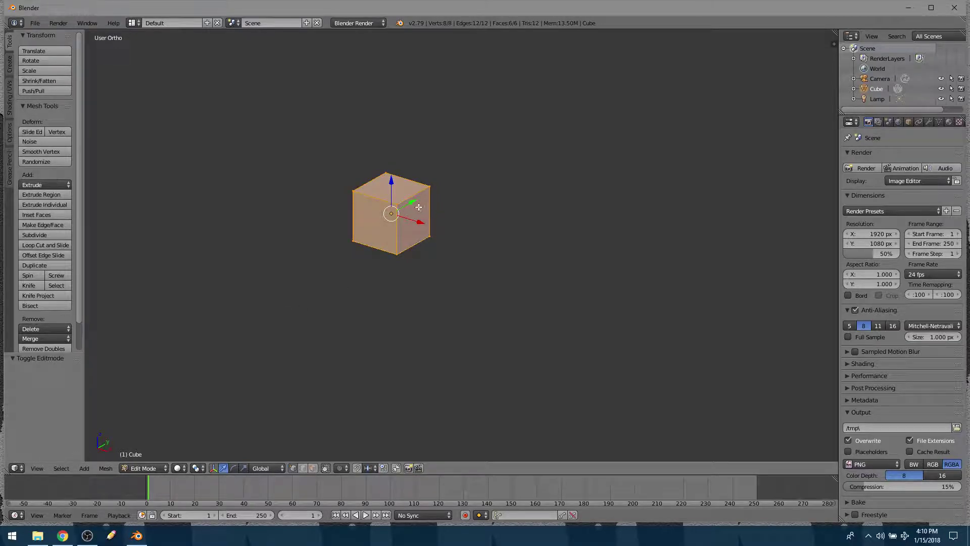
pyautogui.hotkey('ctrl', 'Tab')
pyautogui.press('f')
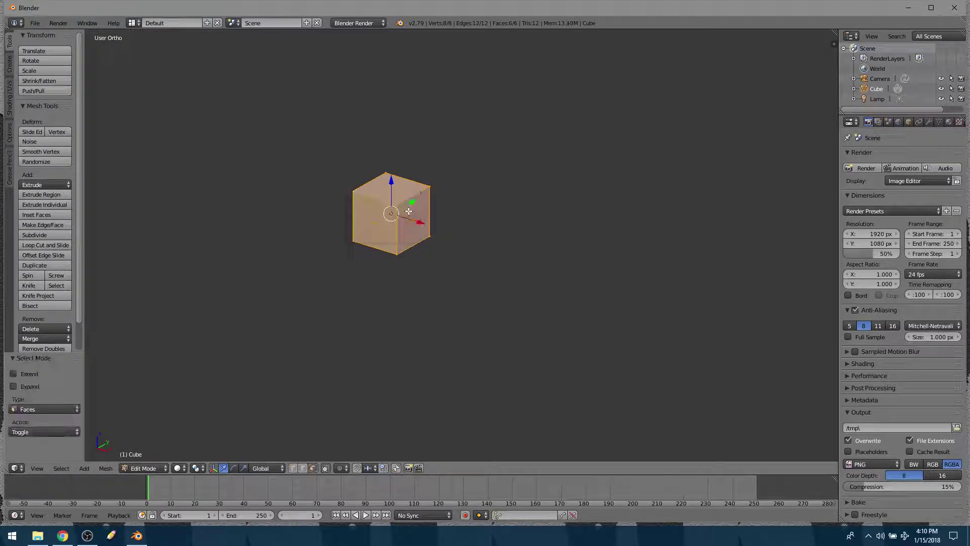
# Step: Move the cube's +X side face by -1 along the X axis, halving the cube at its origin
pyautogui.rightClick(413, 219)
pyautogui.rightClick(384, 223)
pyautogui.rightClick(418, 221)
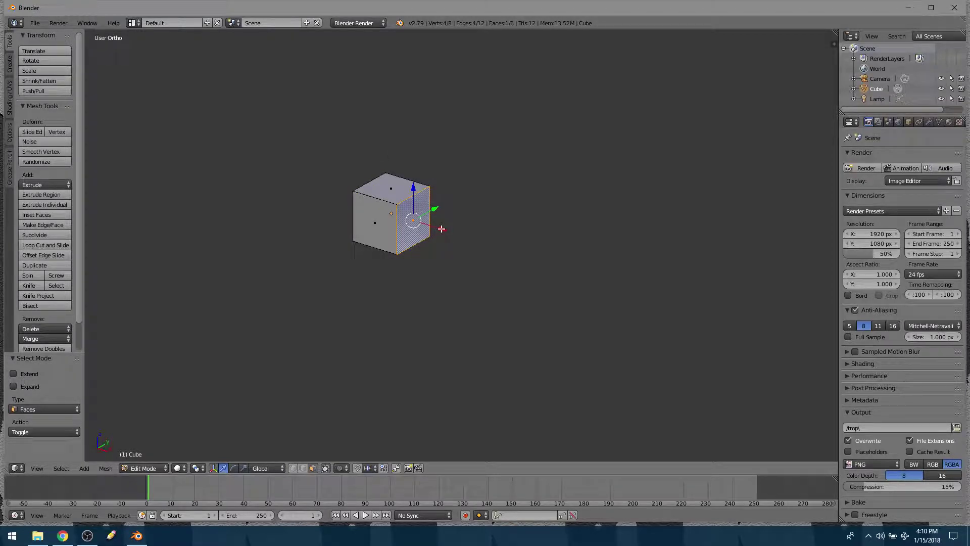
pyautogui.press('e')
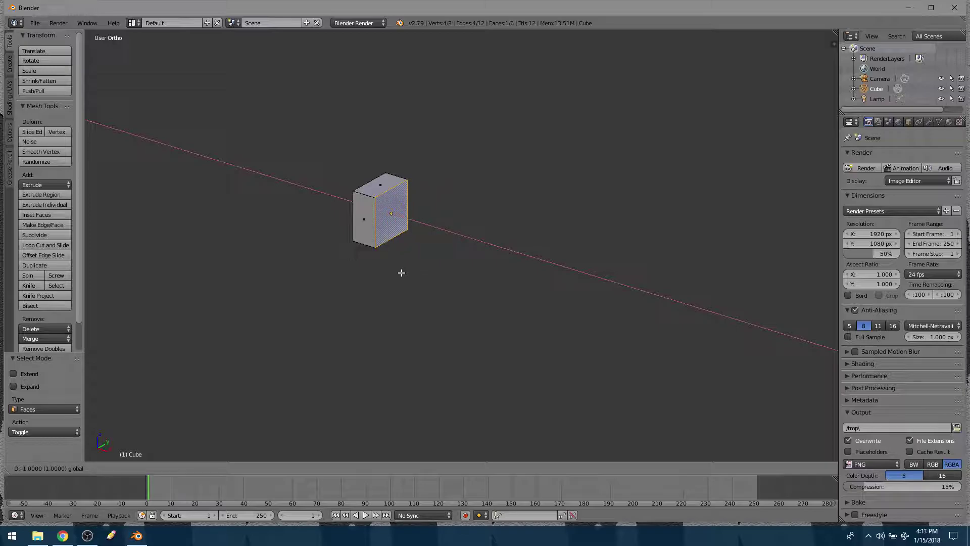
pyautogui.click(402, 289)
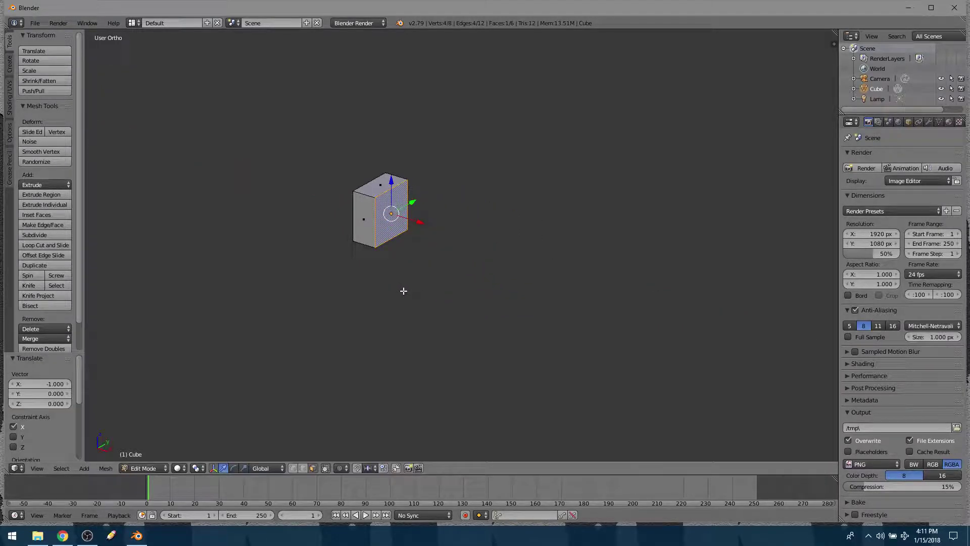
pyautogui.moveTo(431, 189)
pyautogui.mouseDown(button='middle')
pyautogui.moveTo(448, 177)
pyautogui.moveTo(438, 182)
pyautogui.mouseUp(button='middle')
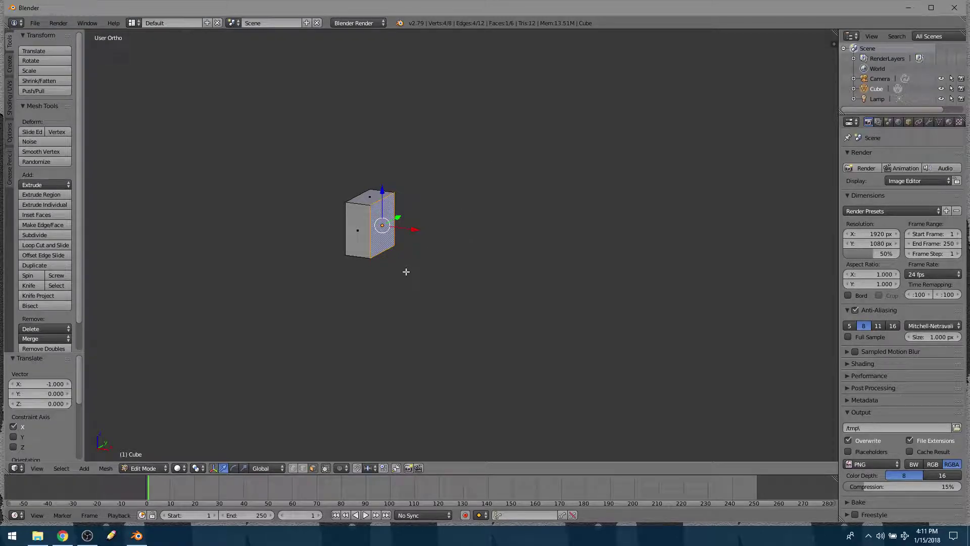
# Step: Delete the face at the half cube's centre plane, leaving that side open
pyautogui.press('x')
pyautogui.click(429, 262)
pyautogui.moveTo(428, 262)
pyautogui.mouseDown(button='middle')
pyautogui.moveTo(386, 218)
pyautogui.moveTo(351, 234)
pyautogui.moveTo(499, 253)
pyautogui.moveTo(411, 240)
pyautogui.moveTo(438, 230)
pyautogui.moveTo(518, 236)
pyautogui.moveTo(507, 238)
pyautogui.mouseUp(button='middle')
# Step: Widen the properties editor and add a Mirror modifier on the X axis to the half cube
pyautogui.moveTo(836, 124); pyautogui.dragTo(683, 125)
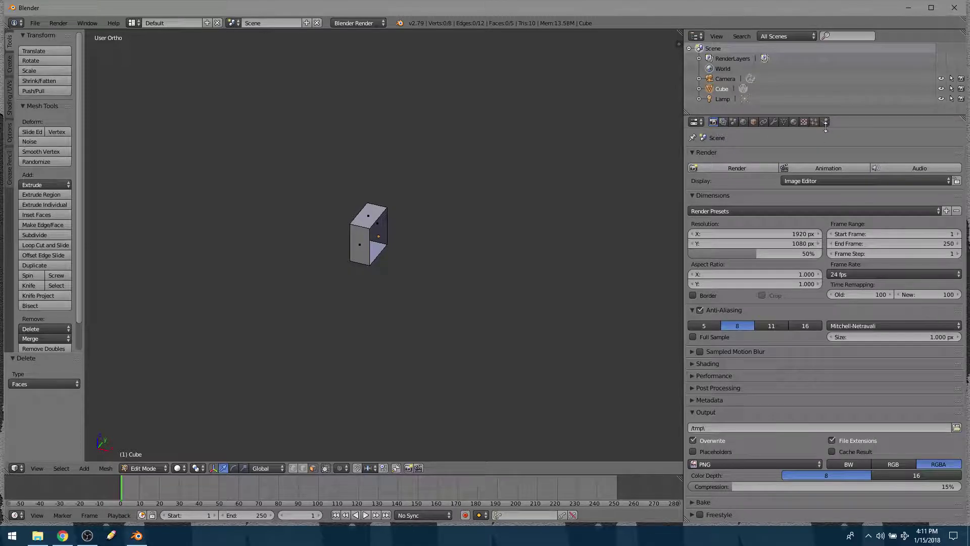
pyautogui.click(774, 122)
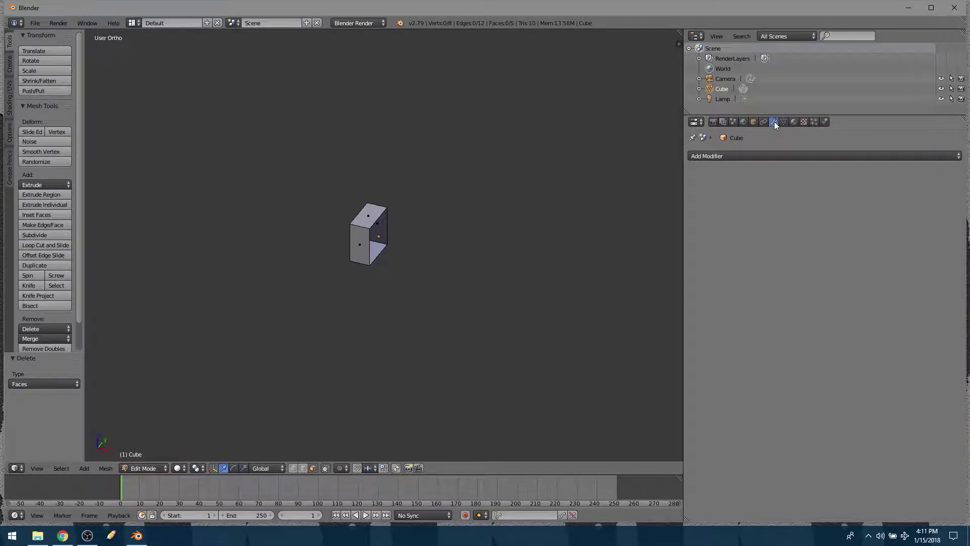
pyautogui.click(726, 156)
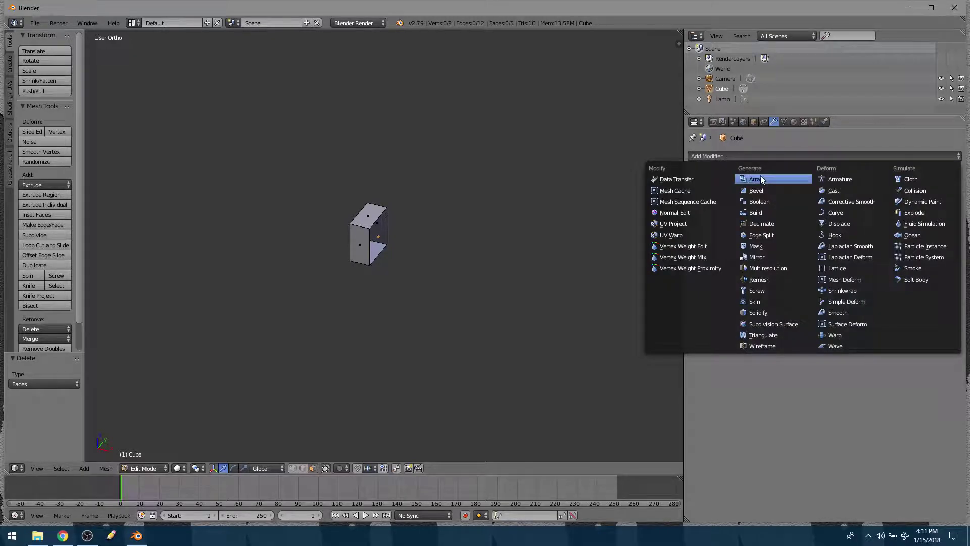
pyautogui.click(758, 257)
pyautogui.moveTo(445, 254); pyautogui.dragTo(541, 250, button='middle')
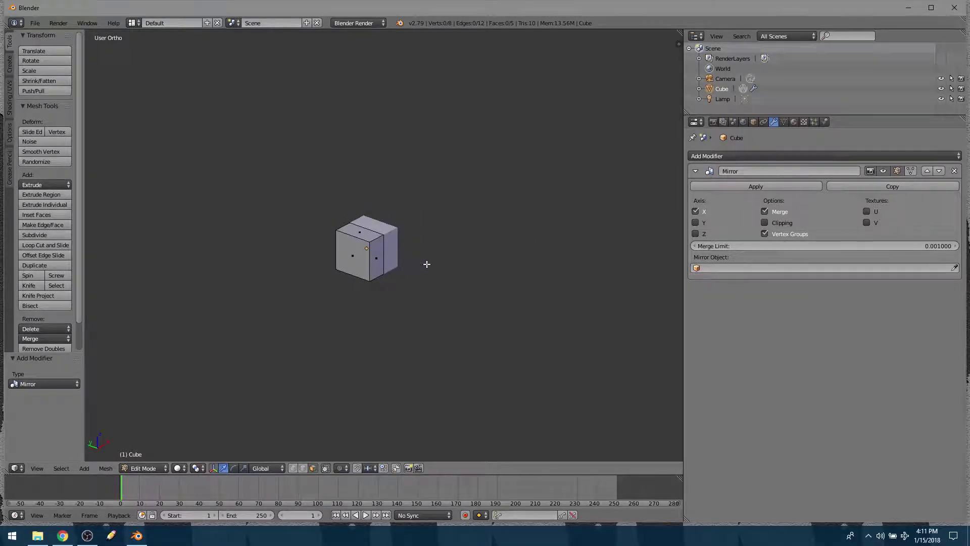
# Step: Move the half cube's outer side face about -1.87 along X and extrude it about 1.6 outward to the reference's shoulder edge
pyautogui.keyDown('shift'); pyautogui.moveTo(373, 263); pyautogui.dragTo(456, 231, button='middle'); pyautogui.keyUp('shift')
pyautogui.rightClick(432, 225)
pyautogui.moveTo(432, 201); pyautogui.dragTo(450, 181)
pyautogui.rightClick(450, 181)
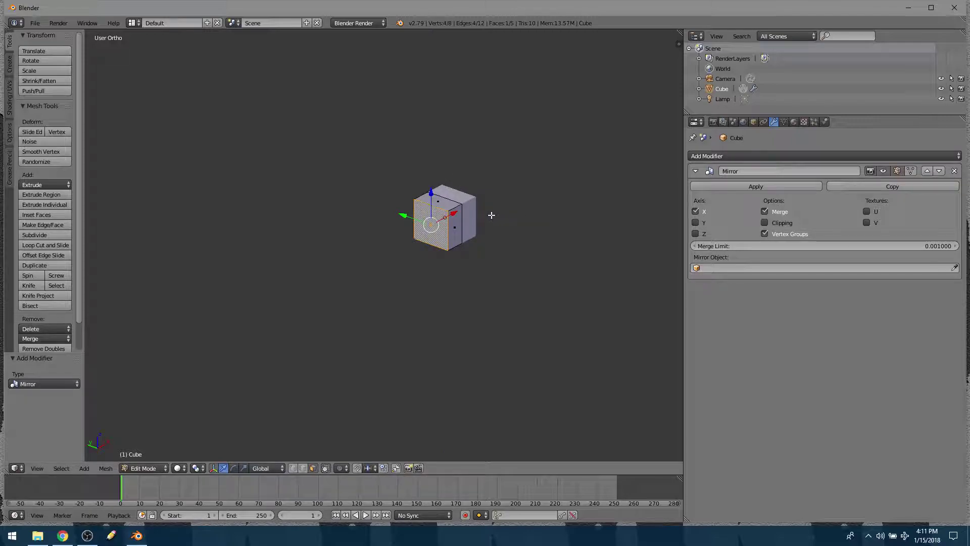
pyautogui.press('KP_1')
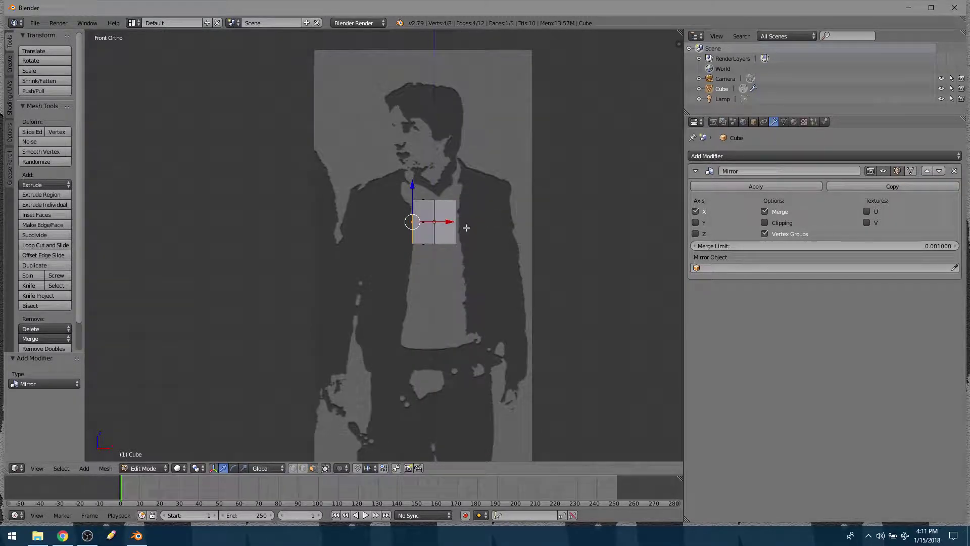
pyautogui.keyDown('shift'); pyautogui.moveTo(479, 256); pyautogui.dragTo(486, 193, button='middle'); pyautogui.keyUp('shift')
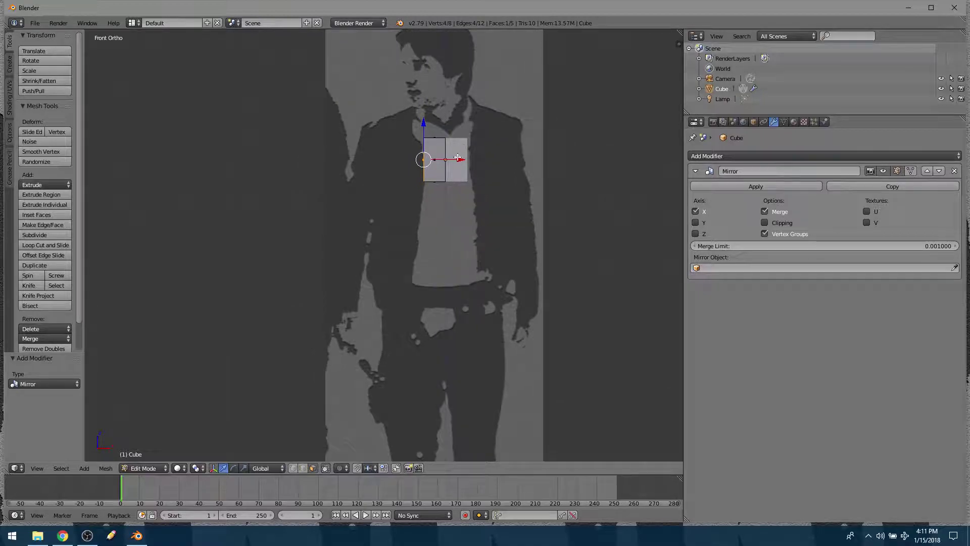
pyautogui.moveTo(457, 160); pyautogui.dragTo(390, 170)
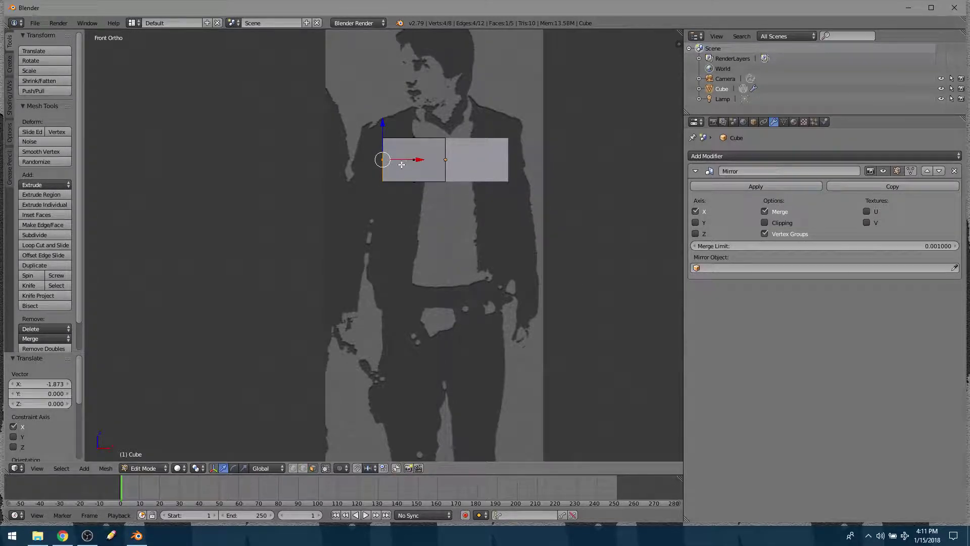
pyautogui.press('e')
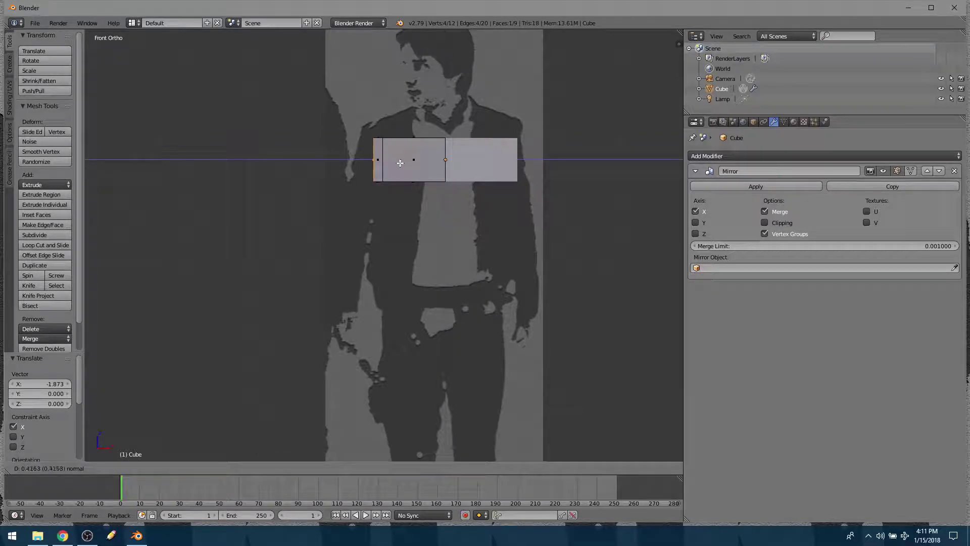
pyautogui.click(379, 162)
# Step: Inspect the chest block's underside and front faces, and compare its outline with the jacket and arm in the front-view reference
pyautogui.moveTo(378, 163); pyautogui.dragTo(433, 151, button='middle')
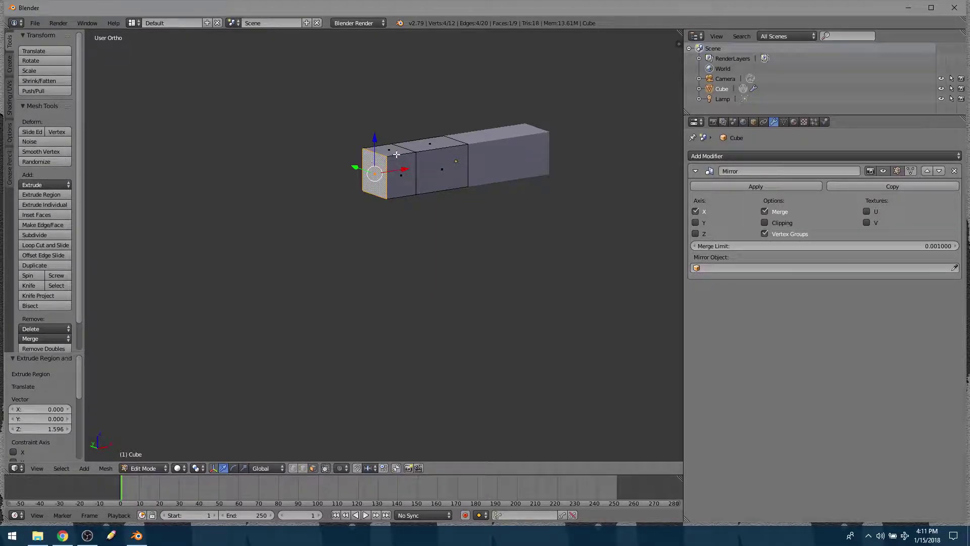
pyautogui.moveTo(448, 170); pyautogui.dragTo(424, 137, button='middle')
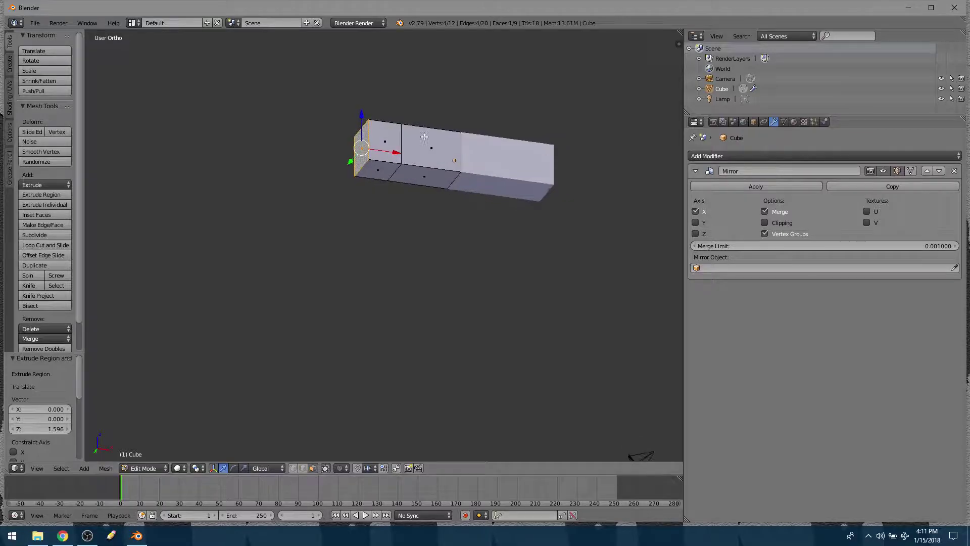
pyautogui.rightClick(424, 179)
pyautogui.moveTo(450, 175); pyautogui.dragTo(456, 165, button='middle')
pyautogui.press('KP_1')
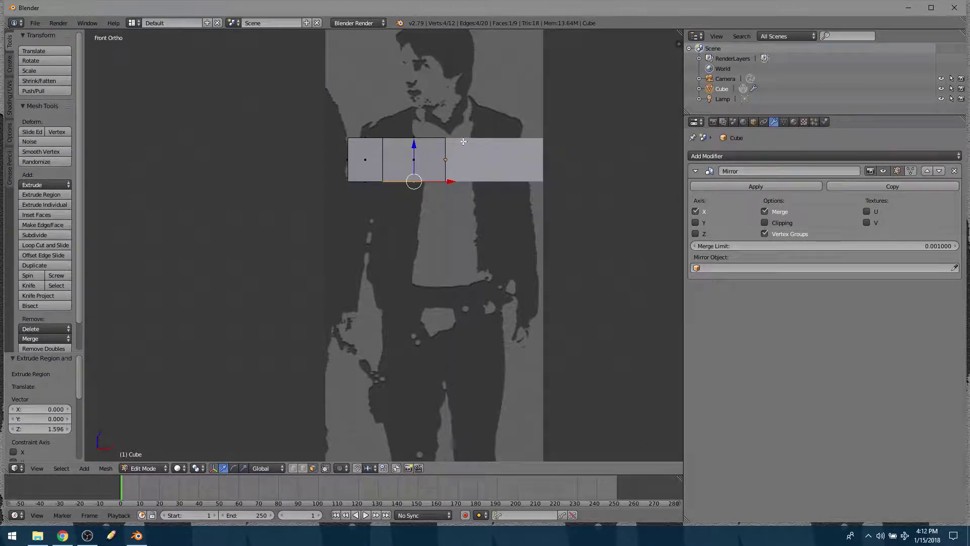
pyautogui.rightClick(420, 159)
pyautogui.rightClick(365, 160)
pyautogui.rightClick(412, 151)
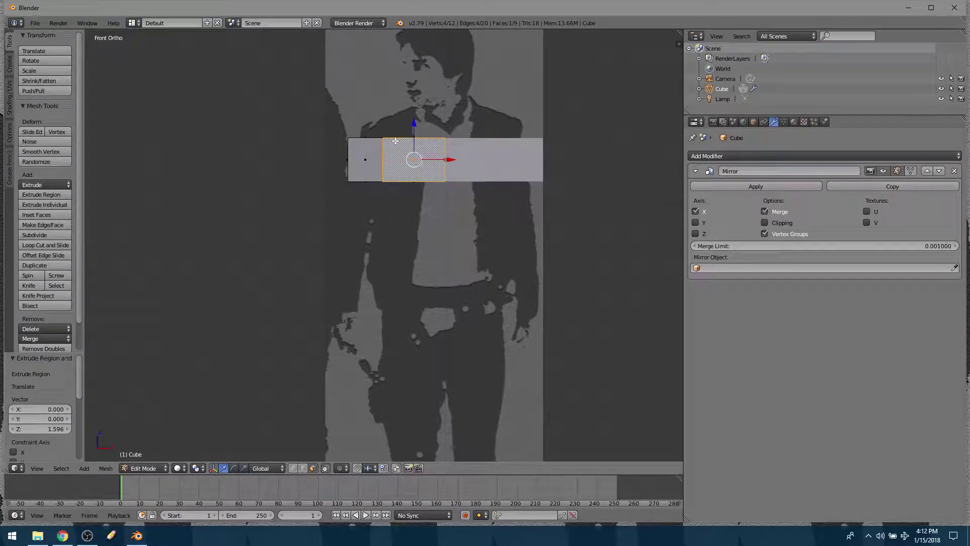
pyautogui.scroll(5, 341, 163)
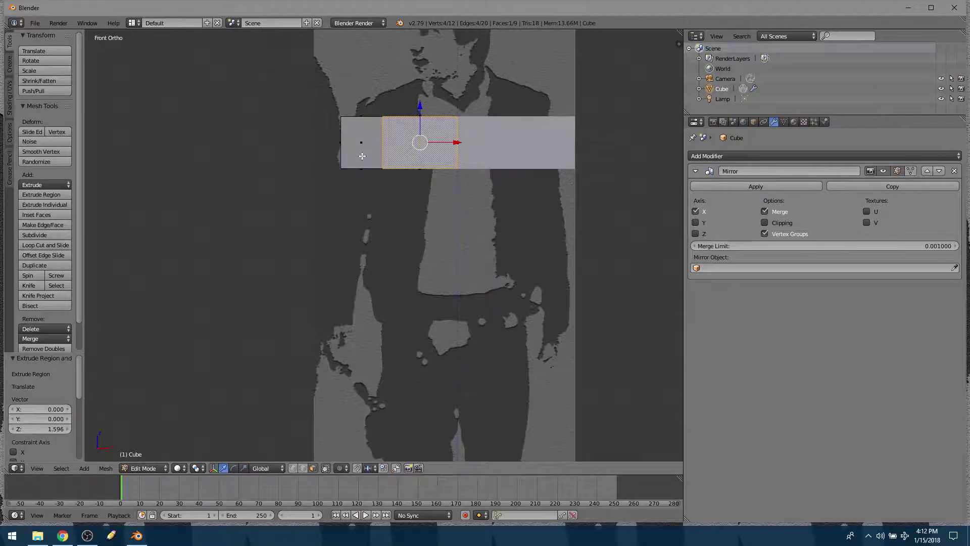
pyautogui.keyDown('shift'); pyautogui.moveTo(352, 130); pyautogui.dragTo(254, 201, button='middle'); pyautogui.keyUp('shift')
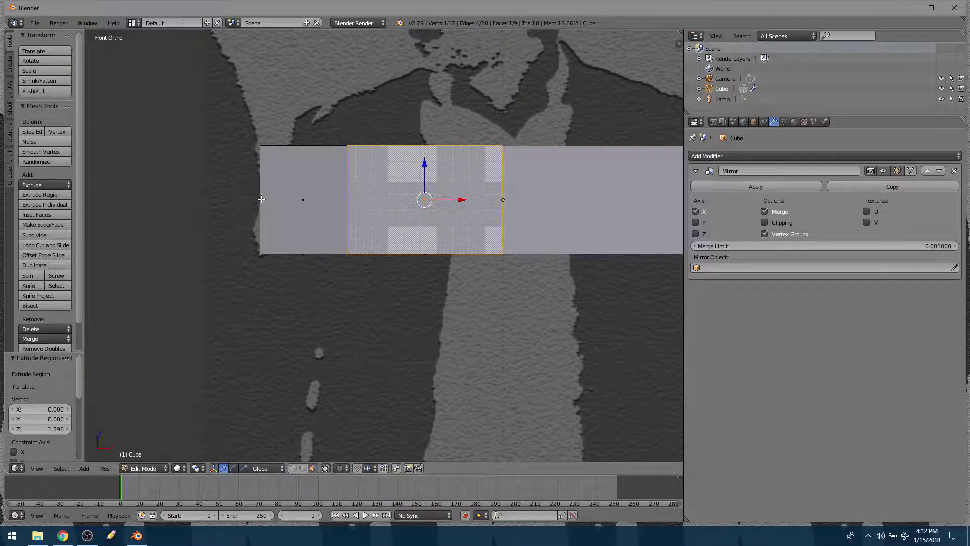
pyautogui.keyDown('shift'); pyautogui.moveTo(422, 228); pyautogui.dragTo(404, 219, button='middle'); pyautogui.keyUp('shift')
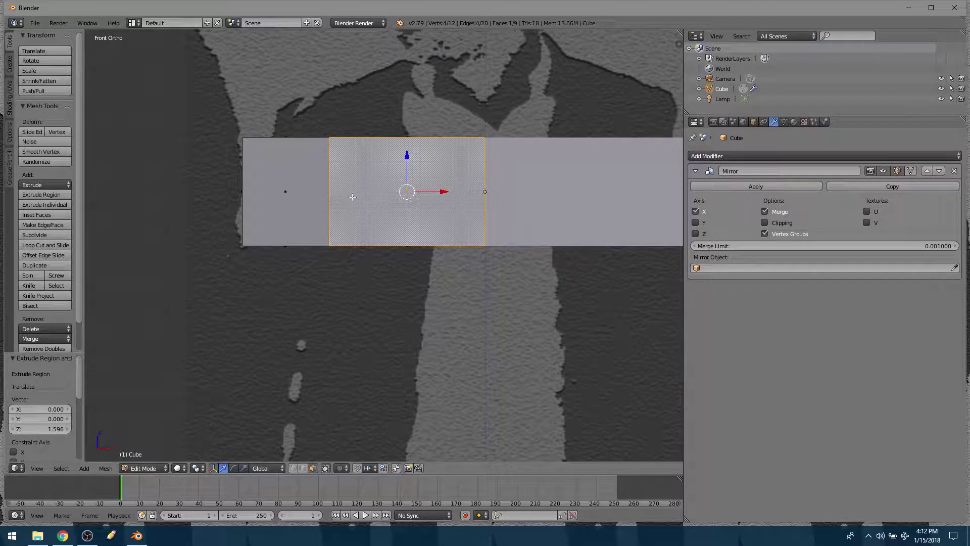
# Step: Display the mesh as wireframe and extrude the inner chest section's bottom face about 4.8 down to the reference's shirt hem
pyautogui.press('z')
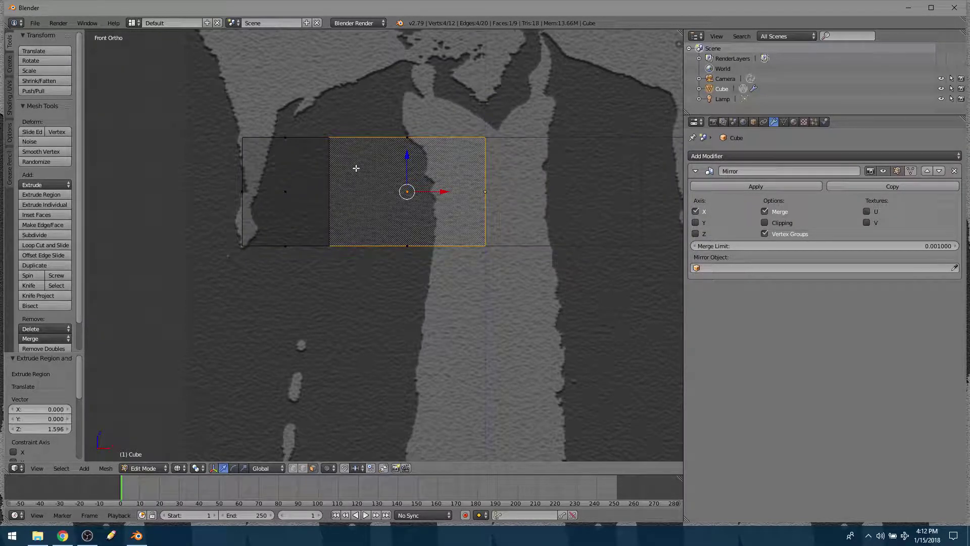
pyautogui.rightClick(407, 135)
pyautogui.rightClick(286, 135)
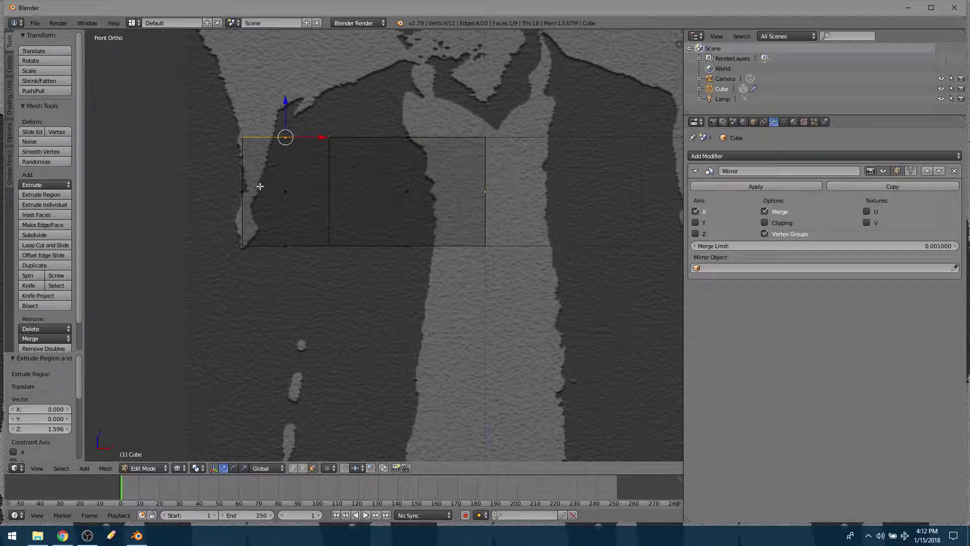
pyautogui.rightClick(244, 192)
pyautogui.rightClick(284, 246)
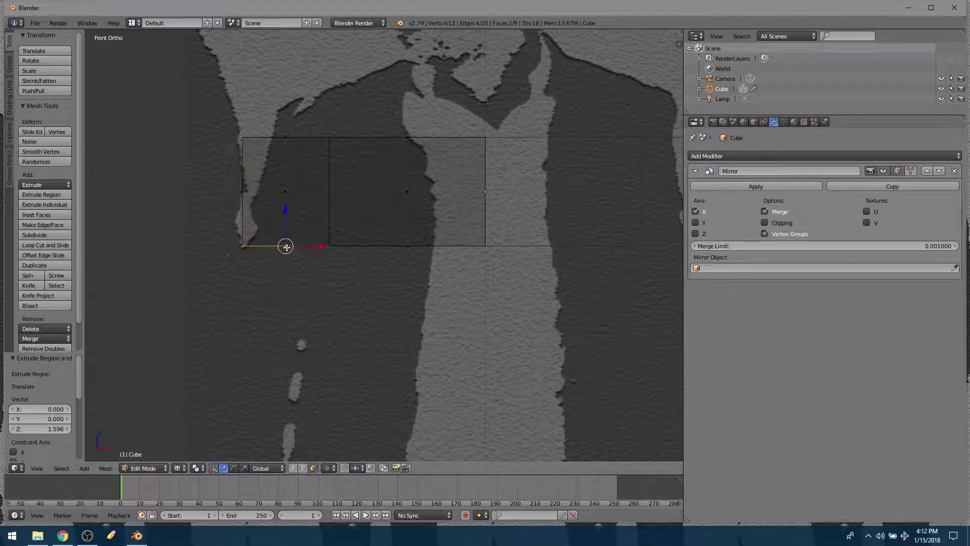
pyautogui.rightClick(407, 246)
pyautogui.keyDown('shift'); pyautogui.moveTo(446, 268); pyautogui.dragTo(392, 147, button='middle'); pyautogui.keyUp('shift')
pyautogui.scroll(-2, 392, 147)
pyautogui.keyDown('shift'); pyautogui.moveTo(412, 191); pyautogui.dragTo(399, 130, button='middle'); pyautogui.keyUp('shift')
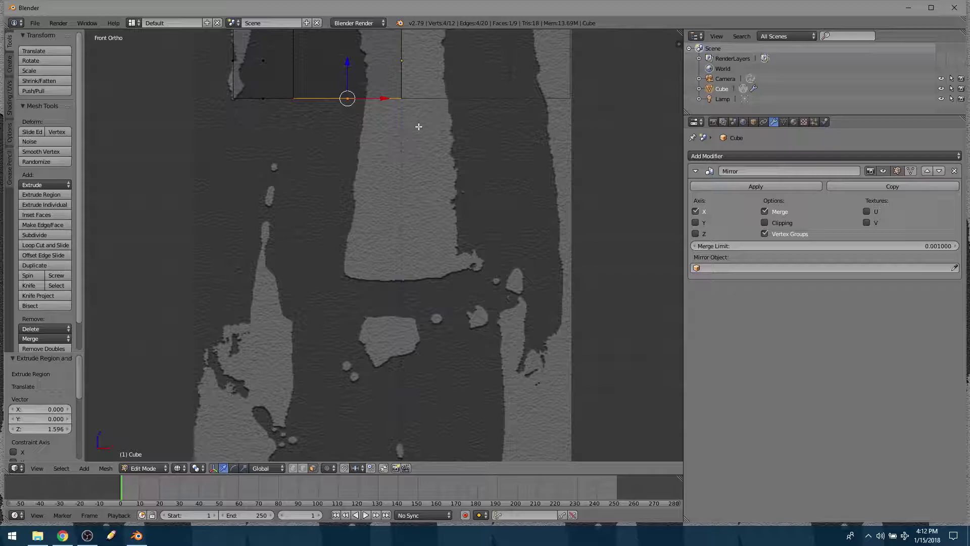
pyautogui.press('e')
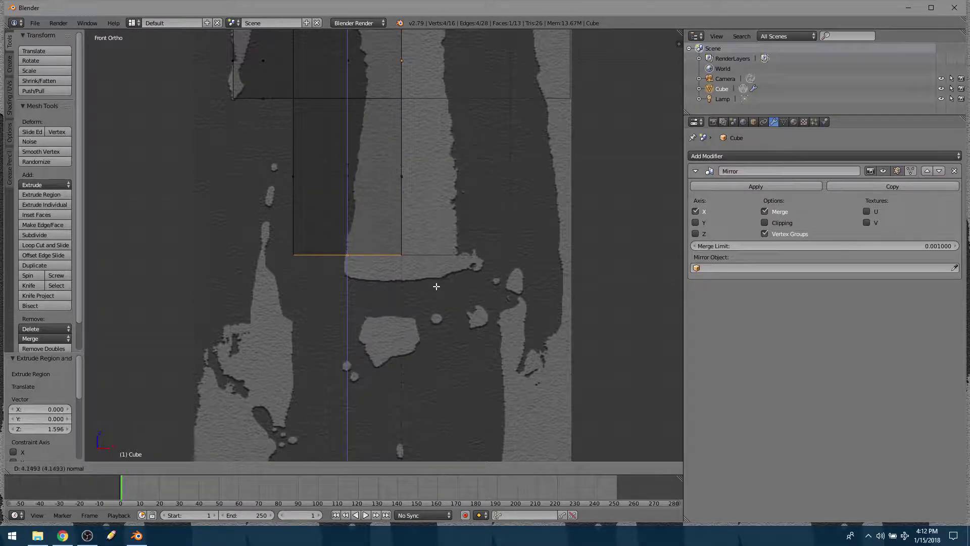
pyautogui.click(440, 308)
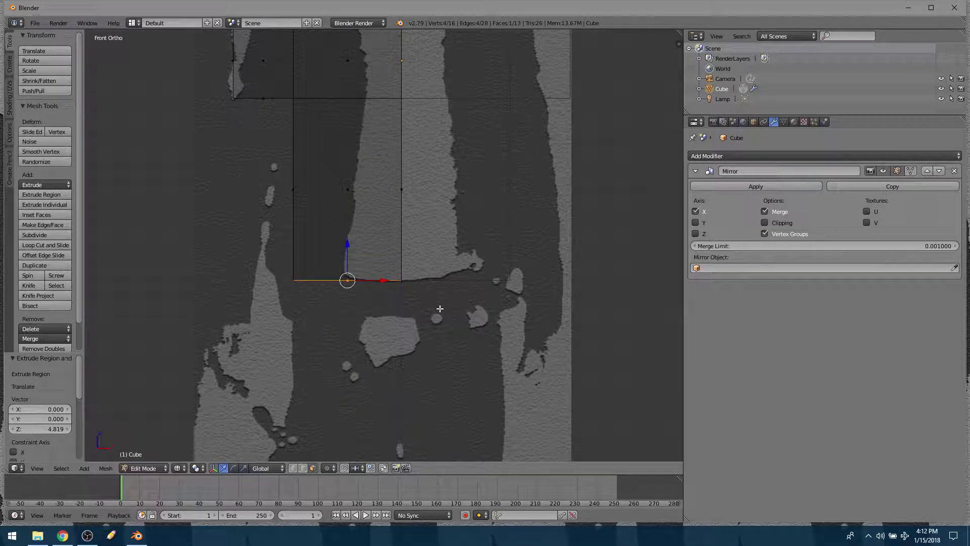
# Step: Extrude the torso's bottom face about 0.95 downward to form the belt section
pyautogui.keyDown('shift'); pyautogui.moveTo(383, 300); pyautogui.dragTo(400, 222, button='middle'); pyautogui.keyUp('shift')
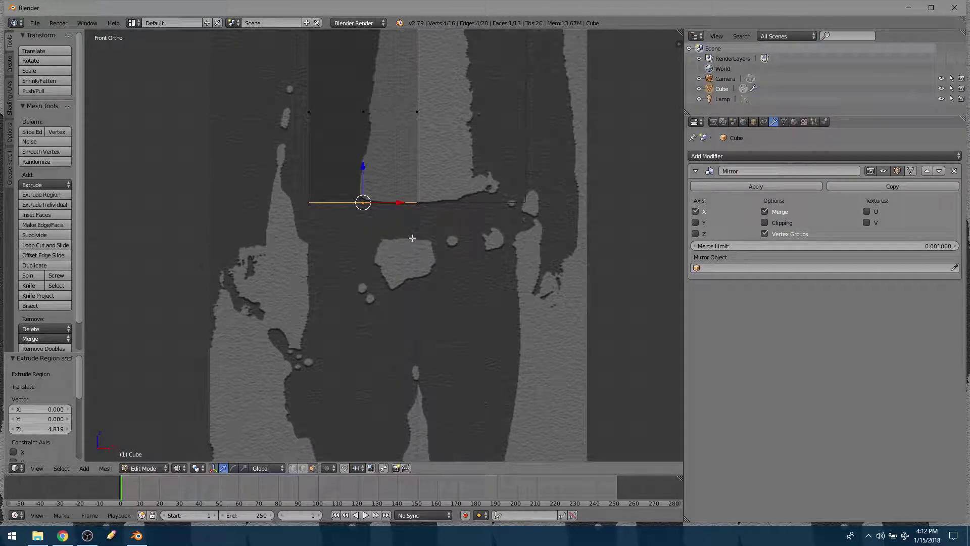
pyautogui.press('e')
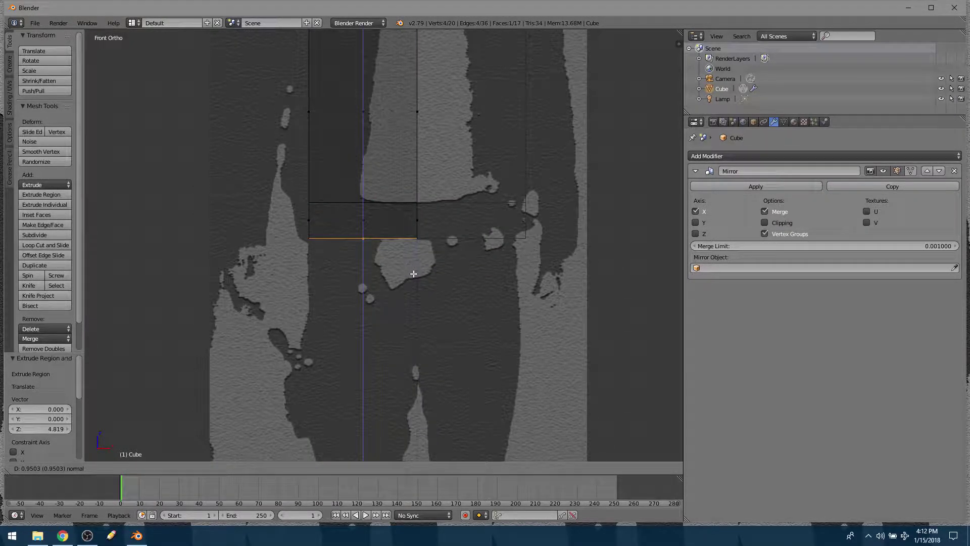
pyautogui.click(412, 275)
# Step: Extrude the belt section's bottom face about 3.4 down to the reference's crotch to form the hip section
pyautogui.keyDown('shift'); pyautogui.moveTo(483, 300); pyautogui.dragTo(466, 174, button='middle'); pyautogui.keyUp('shift')
pyautogui.press('e')
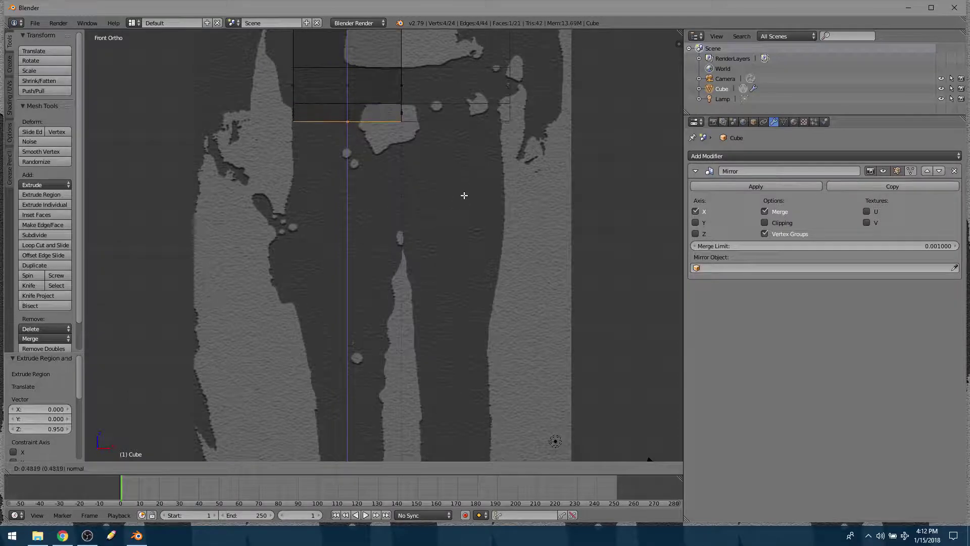
pyautogui.click(466, 303)
# Step: In solid shading, delete the lower torso's three centre-plane faces, turning off the Mirror modifier's viewport display only while doing so
pyautogui.keyDown('shift'); pyautogui.moveTo(440, 190); pyautogui.dragTo(430, 241, button='middle'); pyautogui.keyUp('shift')
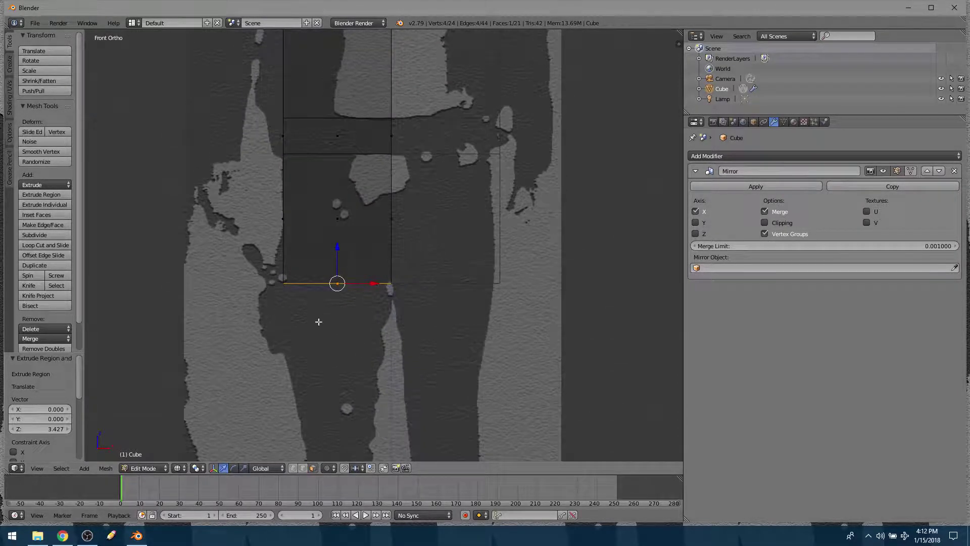
pyautogui.keyDown('shift'); pyautogui.moveTo(433, 199); pyautogui.dragTo(414, 280, button='middle'); pyautogui.keyUp('shift')
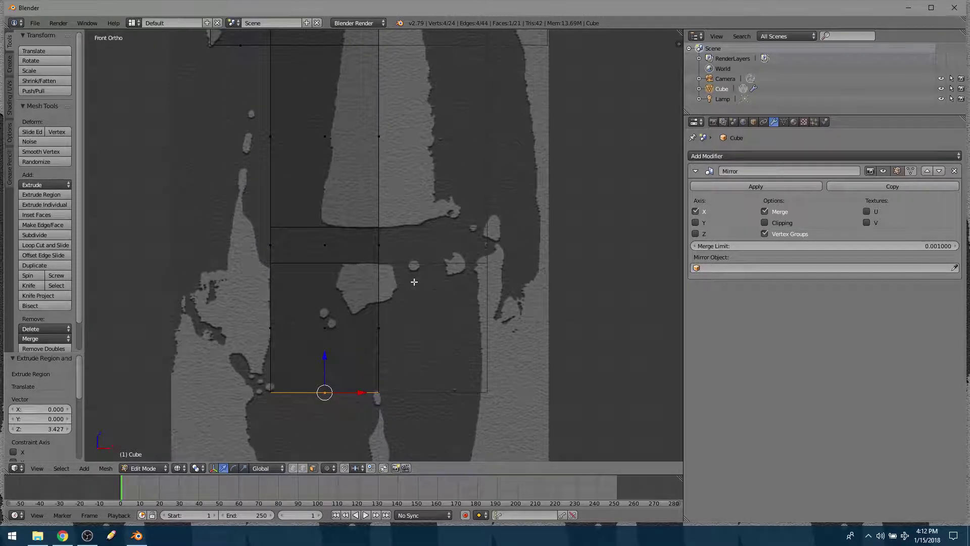
pyautogui.keyDown('shift'); pyautogui.moveTo(415, 192); pyautogui.dragTo(411, 255, button='middle'); pyautogui.keyUp('shift')
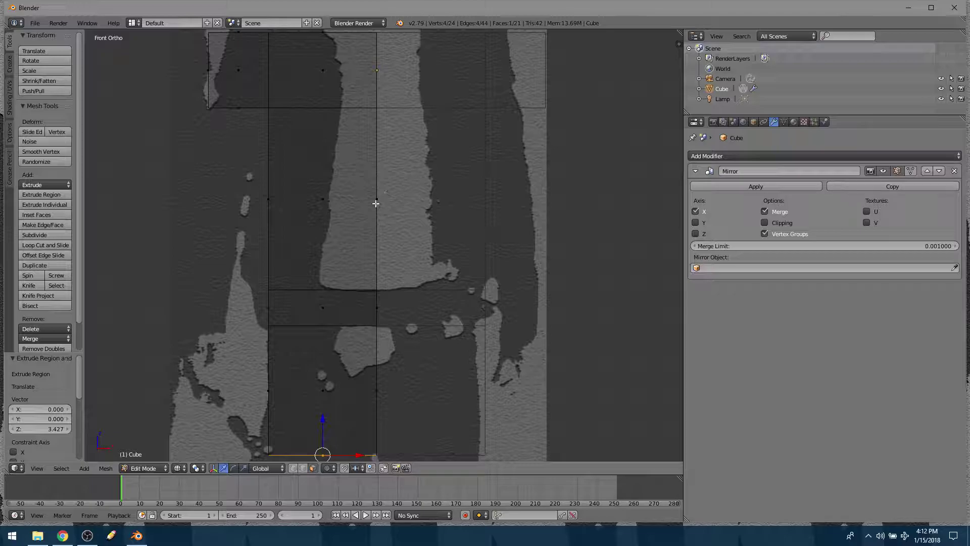
pyautogui.keyDown('shift'); pyautogui.moveTo(407, 251); pyautogui.dragTo(383, 228, button='middle'); pyautogui.keyUp('shift')
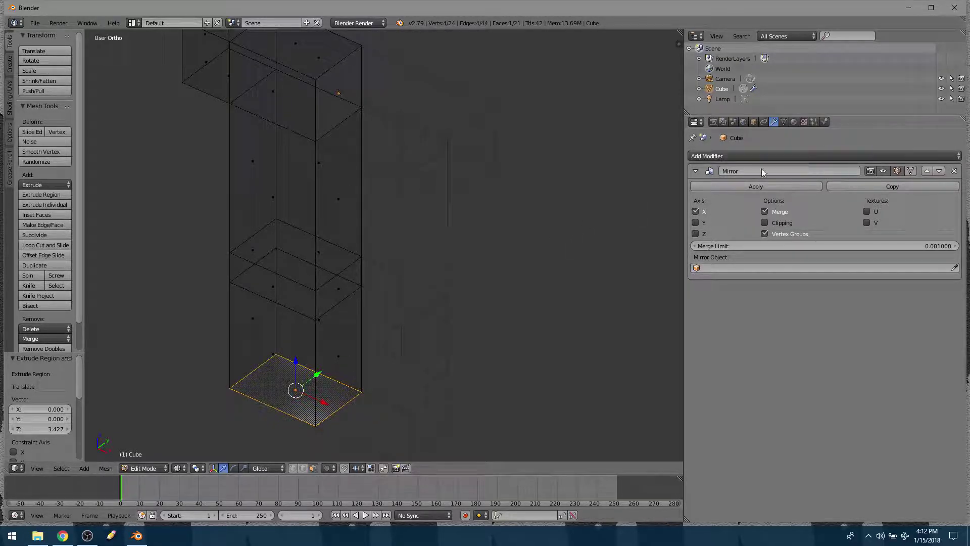
pyautogui.press('z')
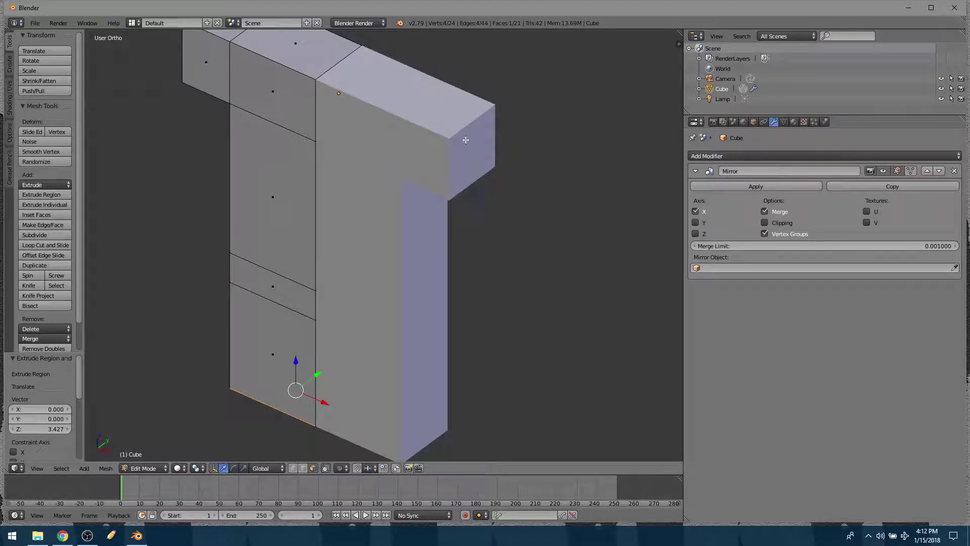
pyautogui.click(883, 171)
pyautogui.rightClick(331, 185)
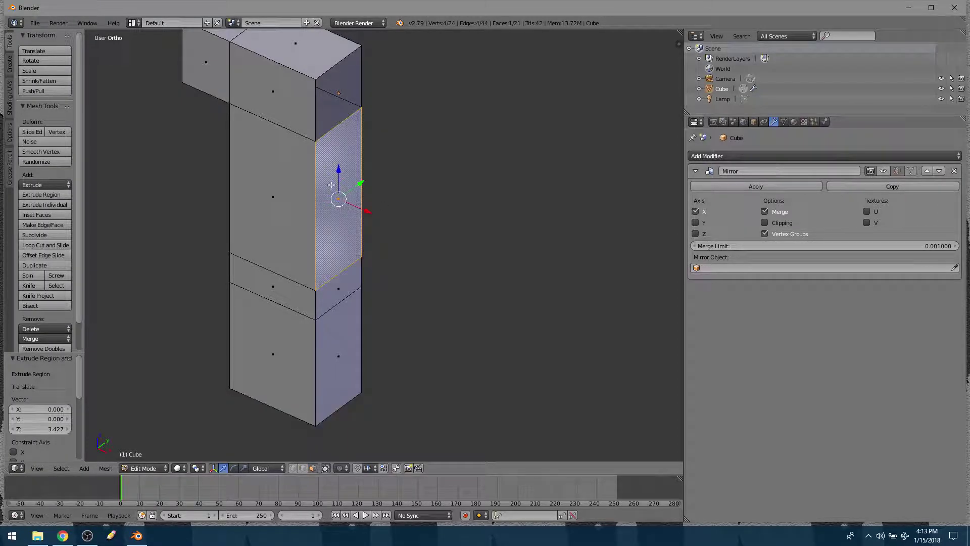
pyautogui.keyDown('shift'); pyautogui.rightClick(348, 302); pyautogui.keyUp('shift')
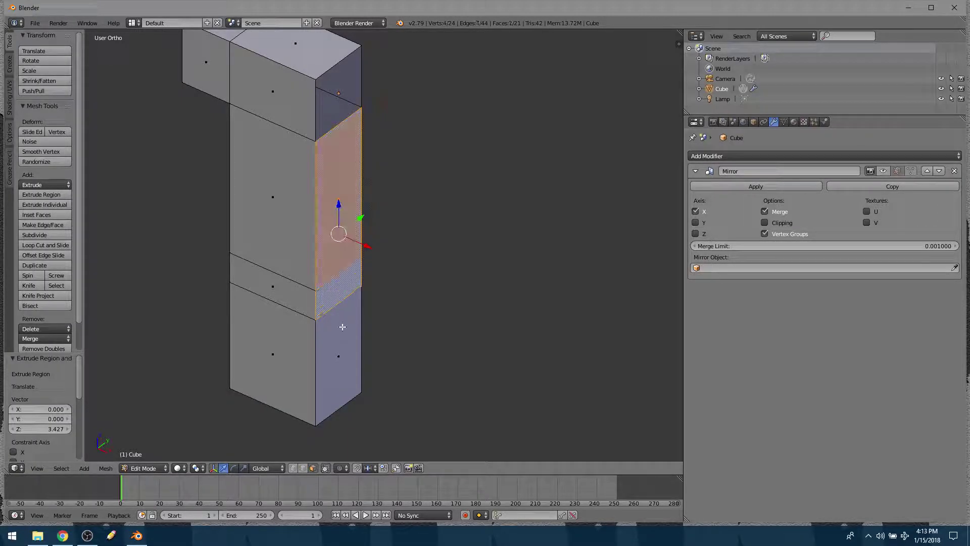
pyautogui.press('x')
pyautogui.click(411, 324)
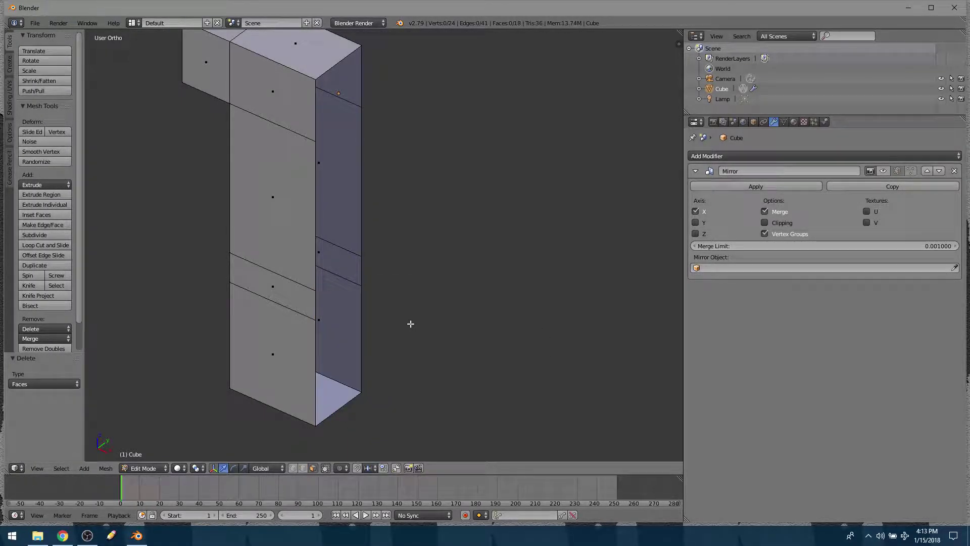
pyautogui.click(884, 171)
# Step: In edge selection, move the hip section's bottom outer edge about 2.68 along X toward the centre and about -0.09 along Z
pyautogui.scroll(4, 449, 239)
pyautogui.moveTo(448, 239); pyautogui.dragTo(438, 268, button='middle')
pyautogui.hotkey('ctrl', 'Tab')
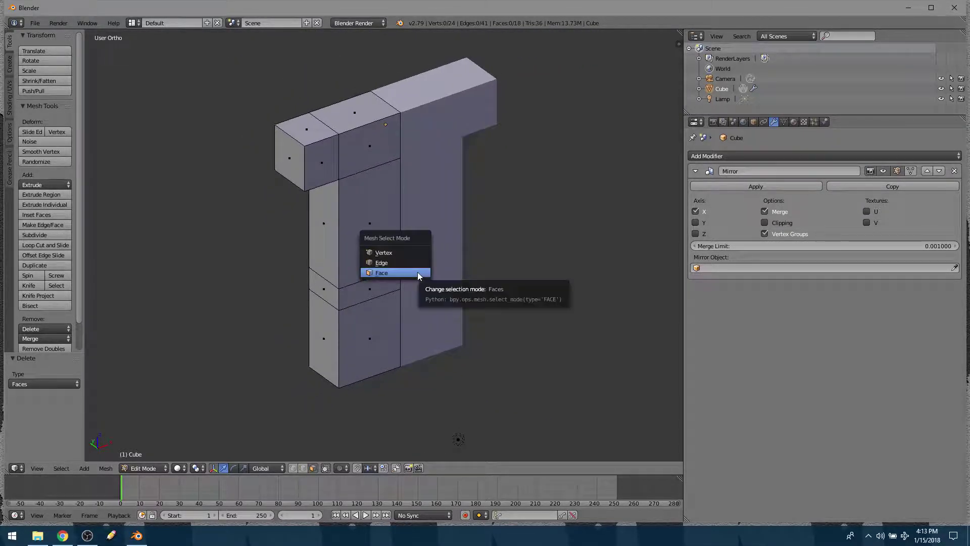
pyautogui.click(418, 261)
pyautogui.rightClick(324, 376)
pyautogui.moveTo(347, 370); pyautogui.dragTo(415, 389)
pyautogui.moveTo(416, 389); pyautogui.dragTo(414, 266, button='middle')
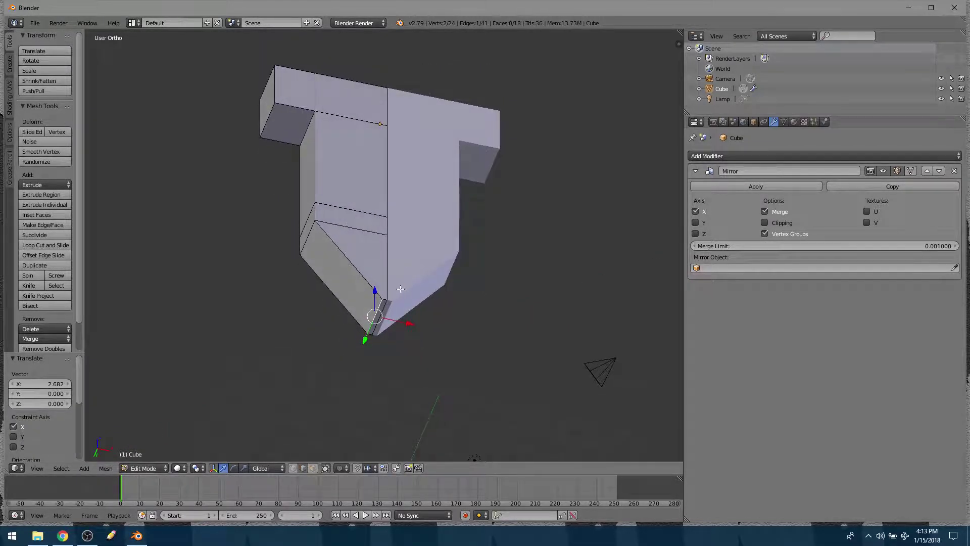
pyautogui.scroll(3, 414, 266)
pyautogui.moveTo(394, 271); pyautogui.dragTo(394, 278)
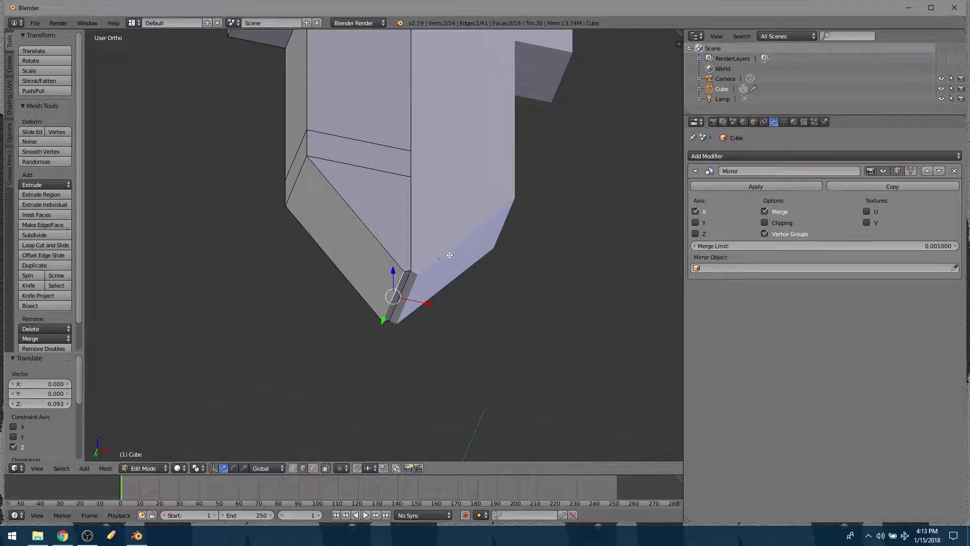
# Step: In face selection, extrude the hip section's slanted outer face about 2.03 along its normal to start the leg
pyautogui.moveTo(432, 213); pyautogui.dragTo(478, 271, button='middle')
pyautogui.hotkey('ctrl', 'Tab')
pyautogui.click(399, 340)
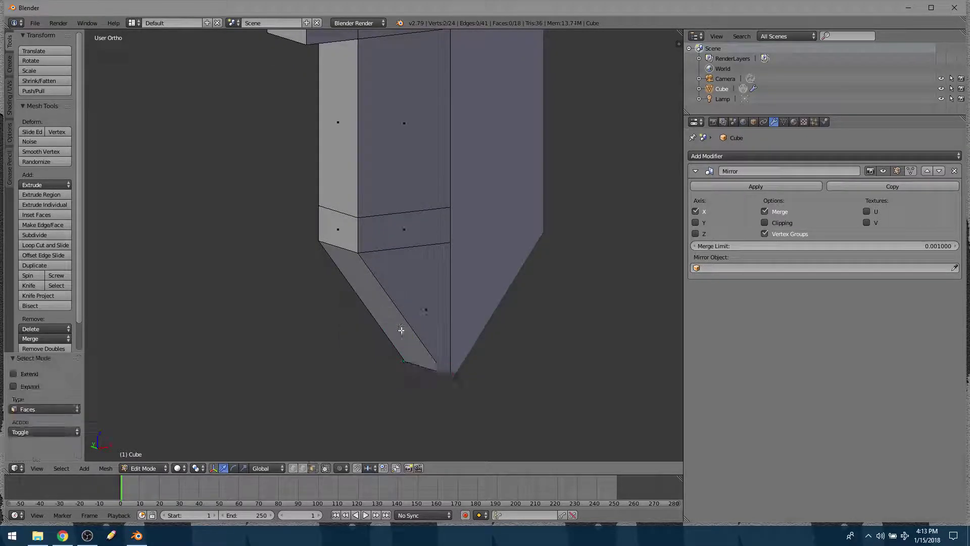
pyautogui.rightClick(408, 324)
pyautogui.scroll(-3, 408, 323)
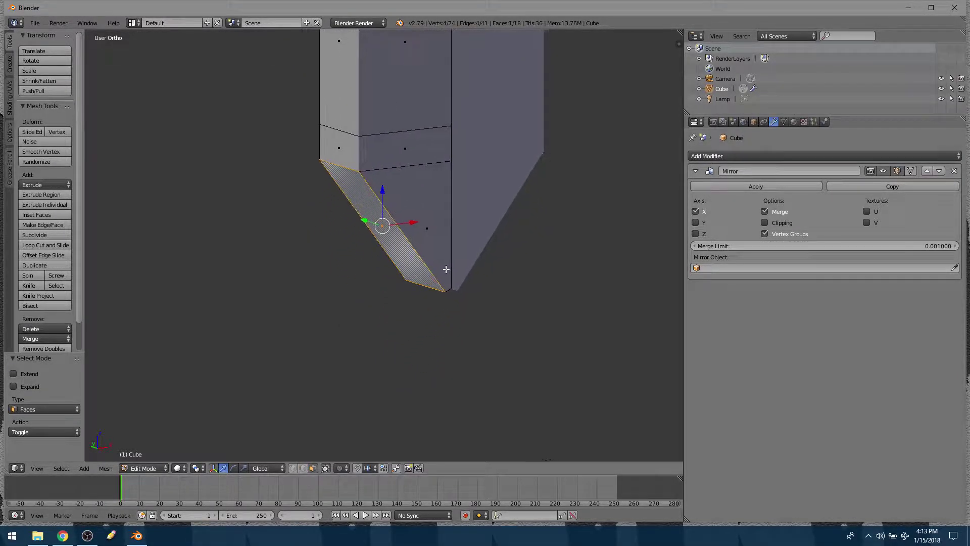
pyautogui.press('e')
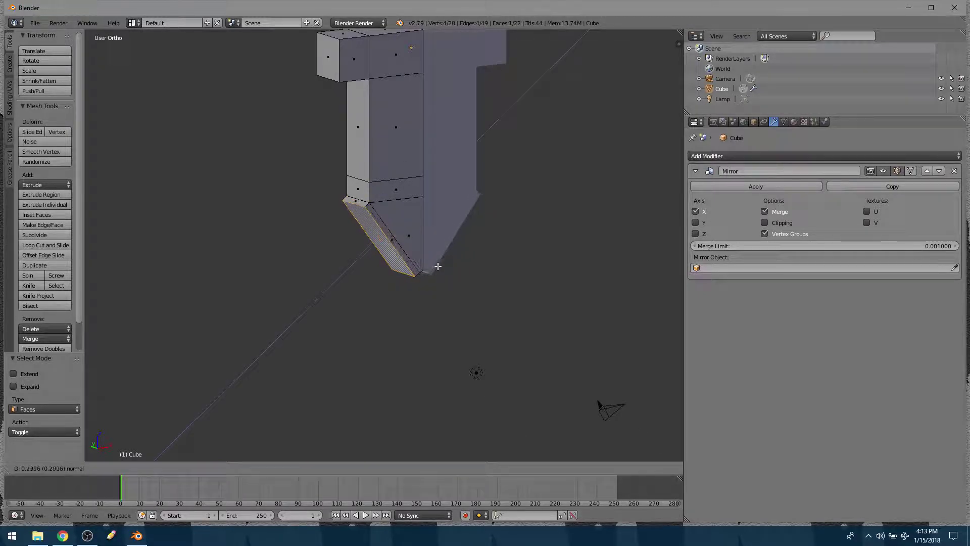
pyautogui.click(418, 295)
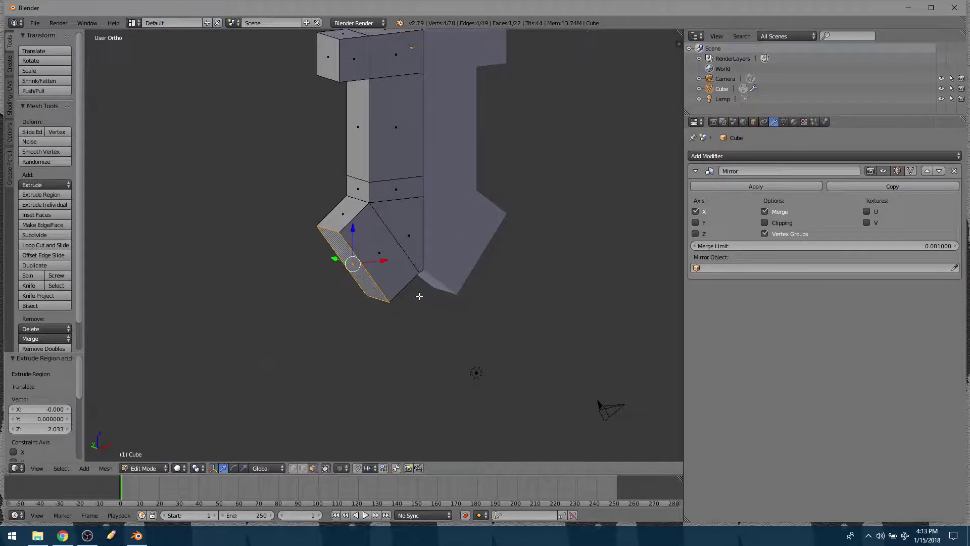
# Step: In front wireframe view, move the leg's end face about 2.04 along X and -10.19 along Z to the reference's ankle
pyautogui.press('KP_1')
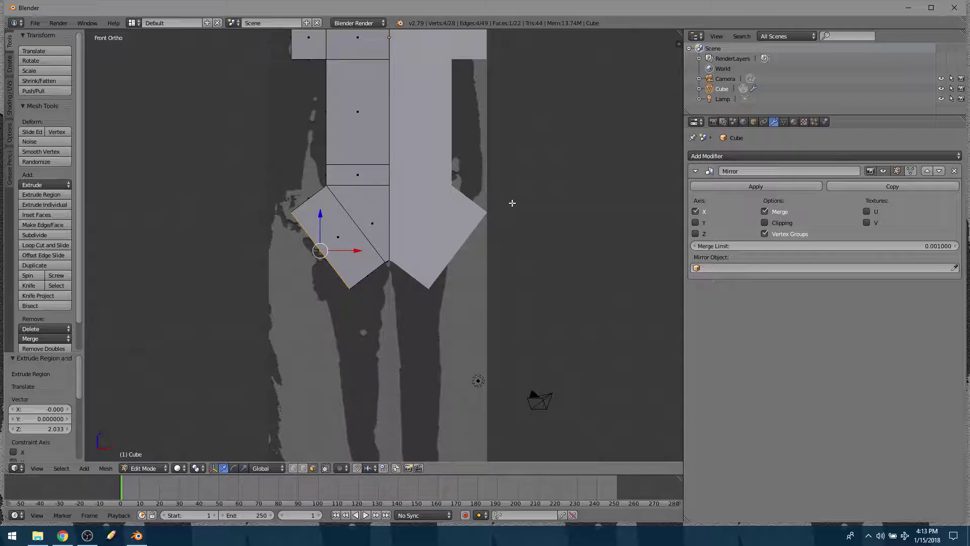
pyautogui.scroll(-3, 495, 212)
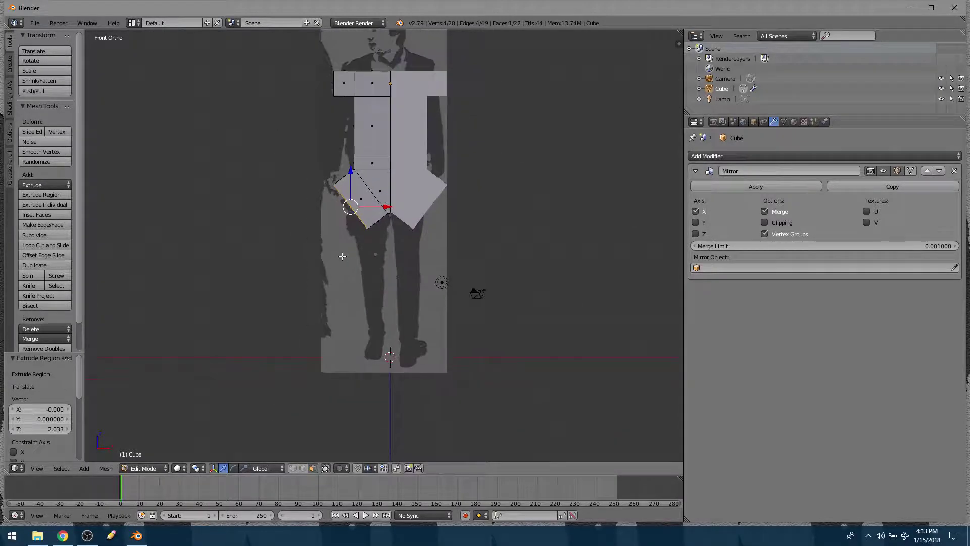
pyautogui.press('z')
pyautogui.keyDown('shift'); pyautogui.moveTo(453, 248); pyautogui.dragTo(395, 292, button='middle'); pyautogui.keyUp('shift')
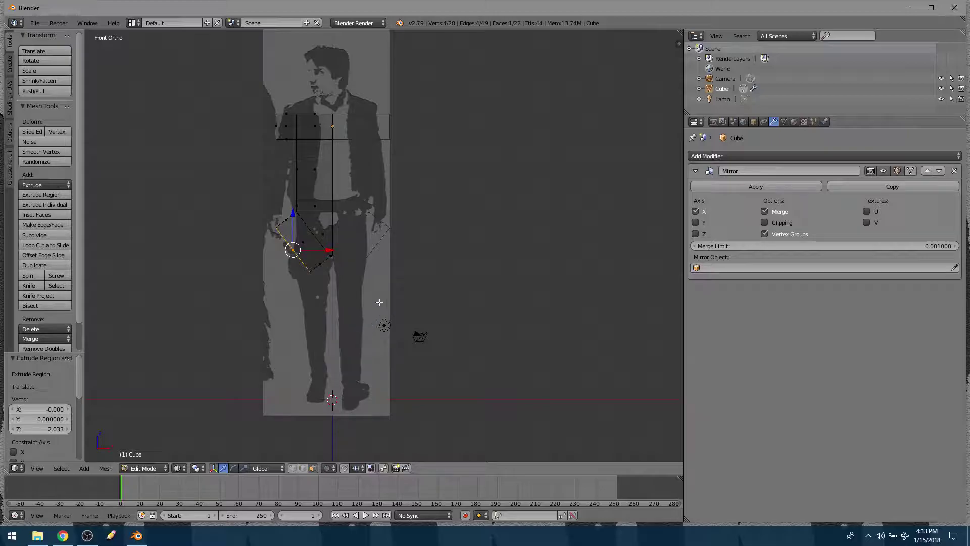
pyautogui.press('g')
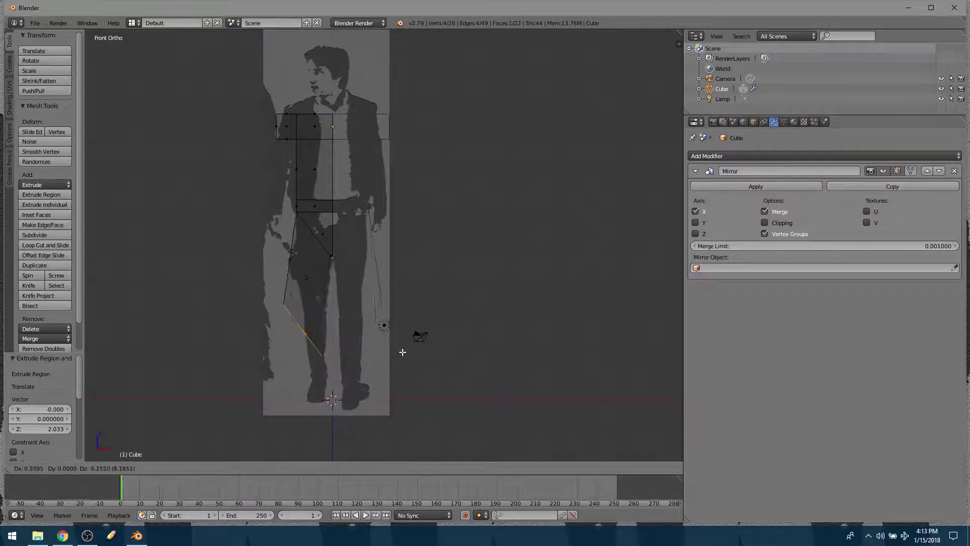
pyautogui.click(426, 404)
pyautogui.scroll(5, 429, 381)
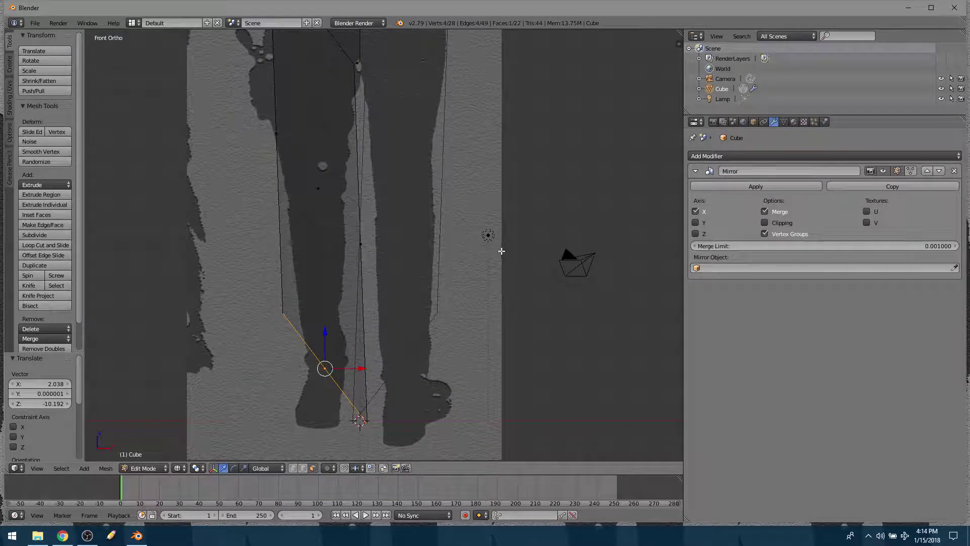
# Step: Rotate the leg's end face about -52.4° to level it and scale it to about 0.29 along X to match the ankle width
pyautogui.press('r')
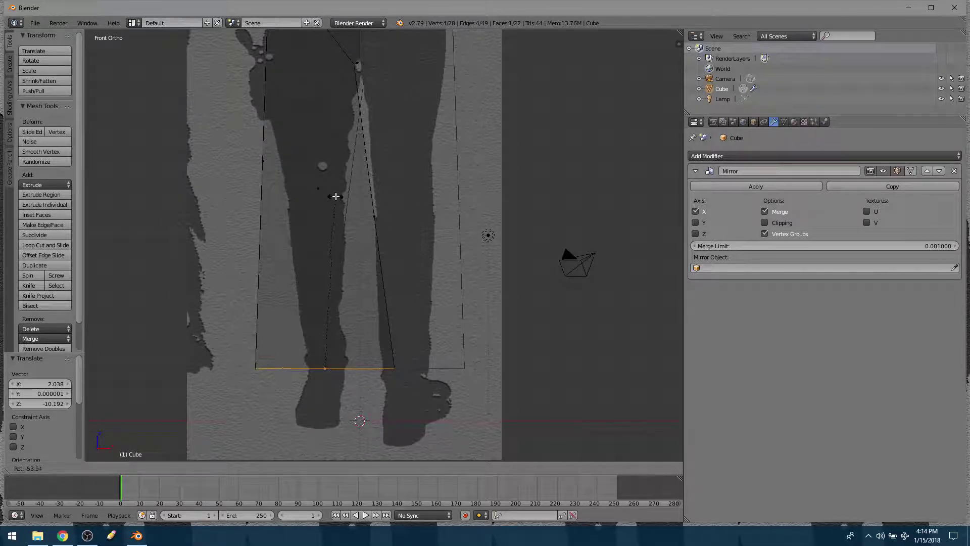
pyautogui.click(336, 196)
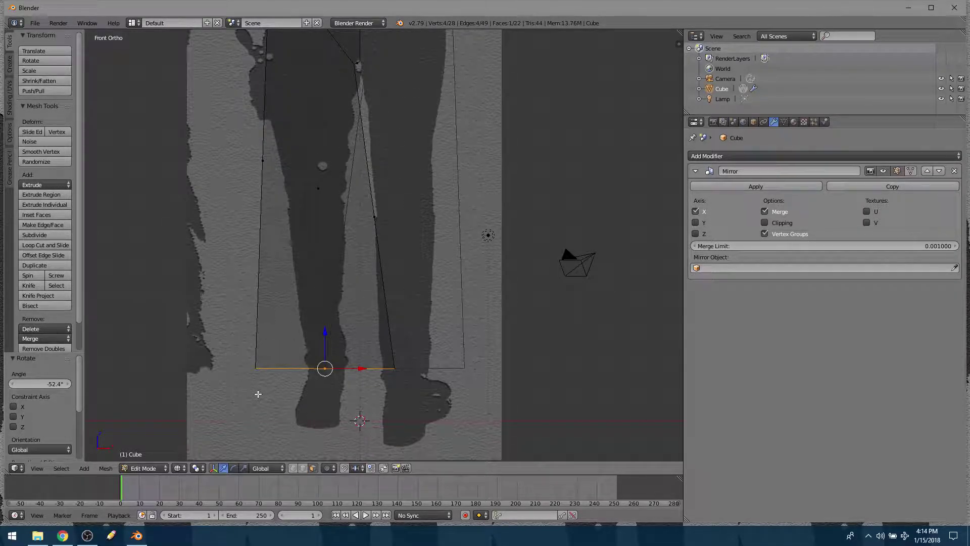
pyautogui.press('s')
pyautogui.press('x')
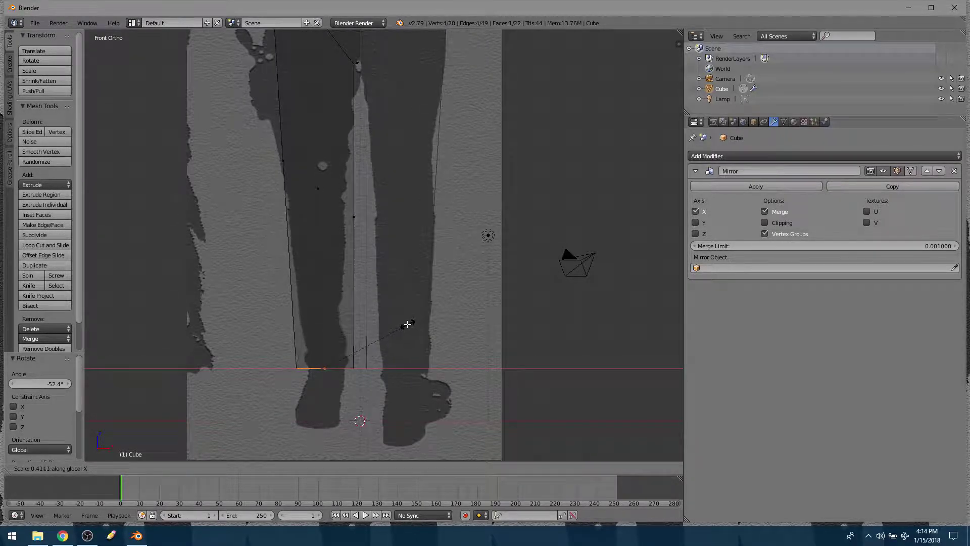
pyautogui.click(383, 335)
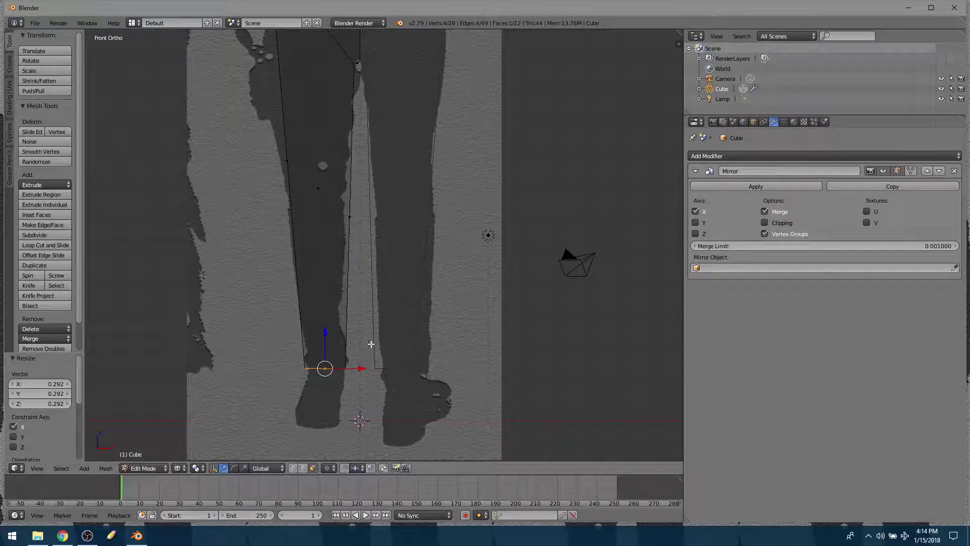
# Step: Extrude the leg's end face about 1.66 down to form the ankle block, and return to solid shading
pyautogui.press('e')
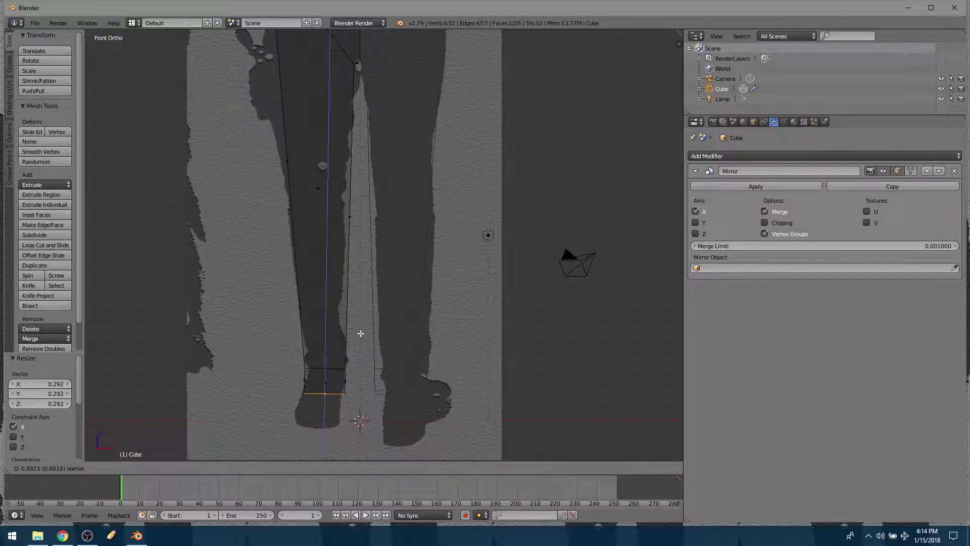
pyautogui.click(357, 359)
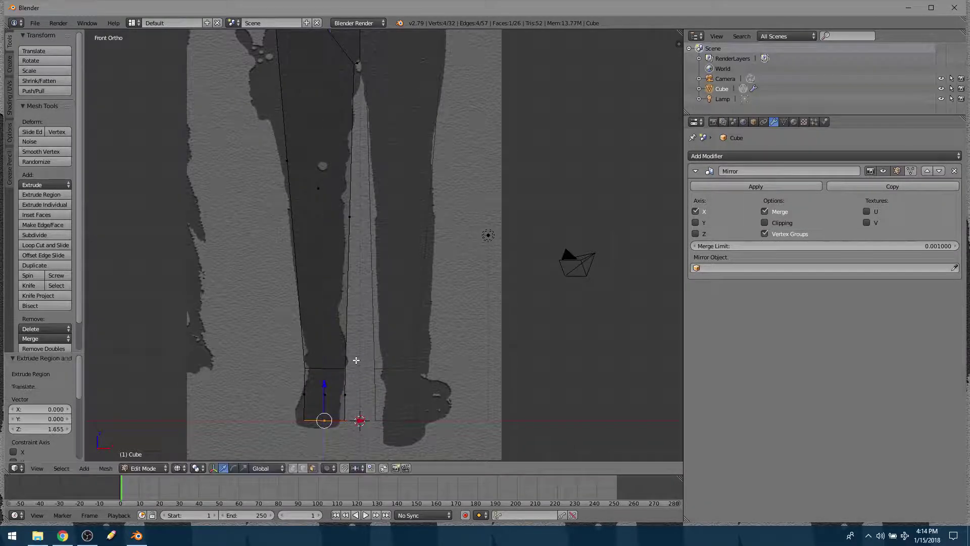
pyautogui.press('z')
pyautogui.moveTo(362, 354)
pyautogui.mouseDown(button='middle')
pyautogui.moveTo(385, 351)
pyautogui.moveTo(472, 415)
pyautogui.mouseUp(button='middle')
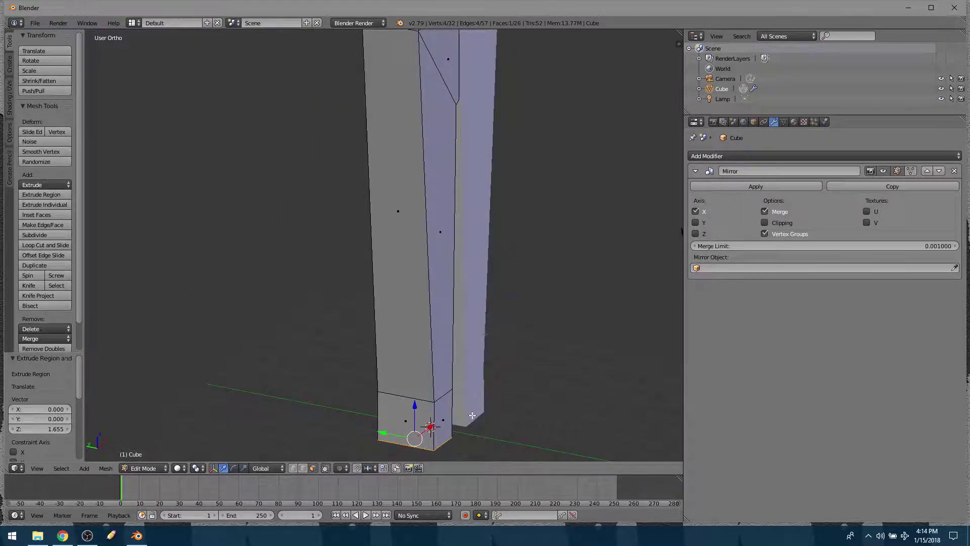
# Step: Move the ankle block's front face about 0.87 along Y to slim the lower leg
pyautogui.rightClick(443, 421)
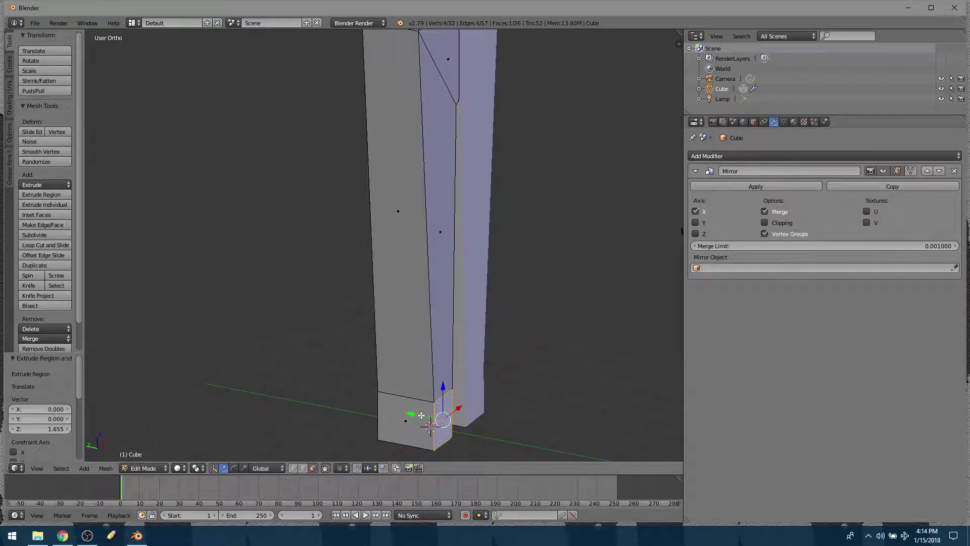
pyautogui.press('g')
pyautogui.press('y')
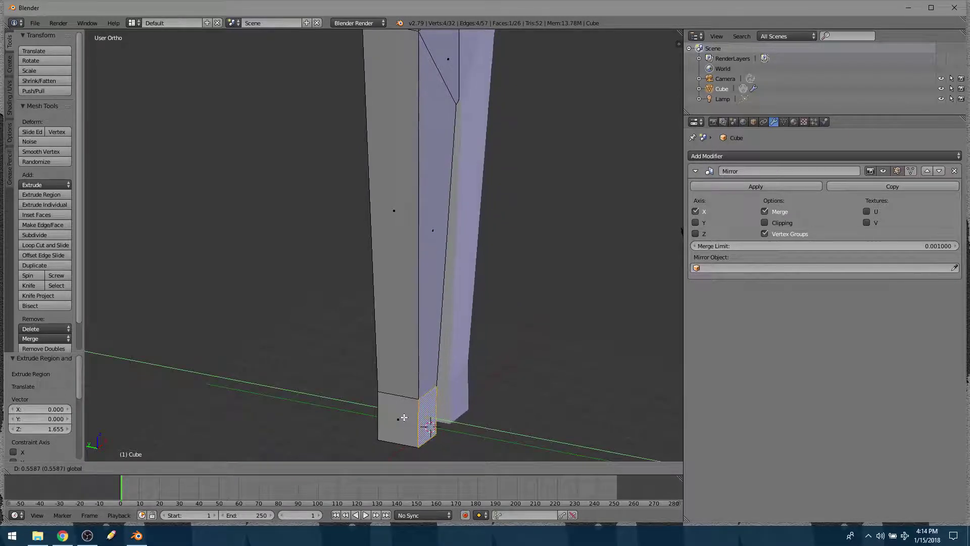
pyautogui.click(395, 420)
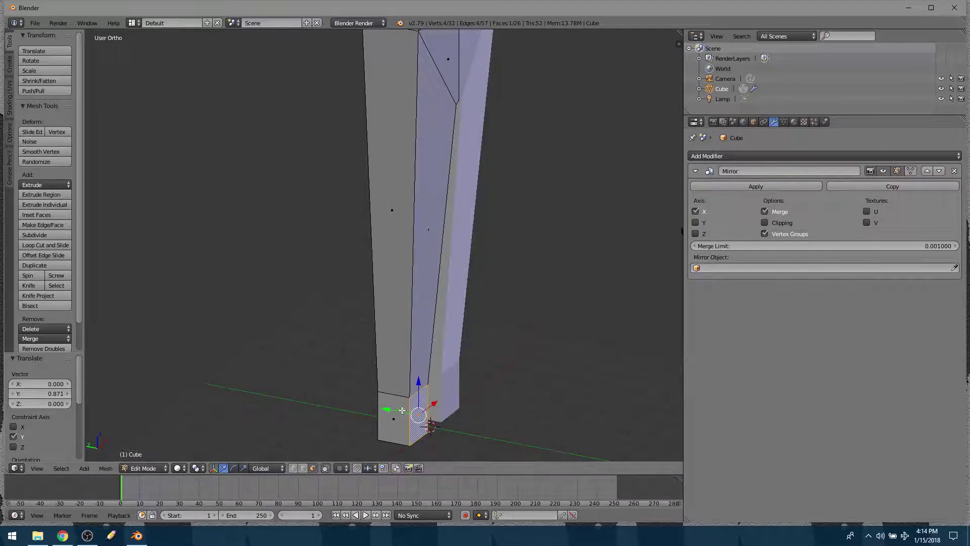
# Step: Extrude the ankle block's front face forward twice, the first time about 0.74, and lower the toe section's top face about 0.73
pyautogui.moveTo(406, 419); pyautogui.dragTo(450, 309, button='middle')
pyautogui.press('e')
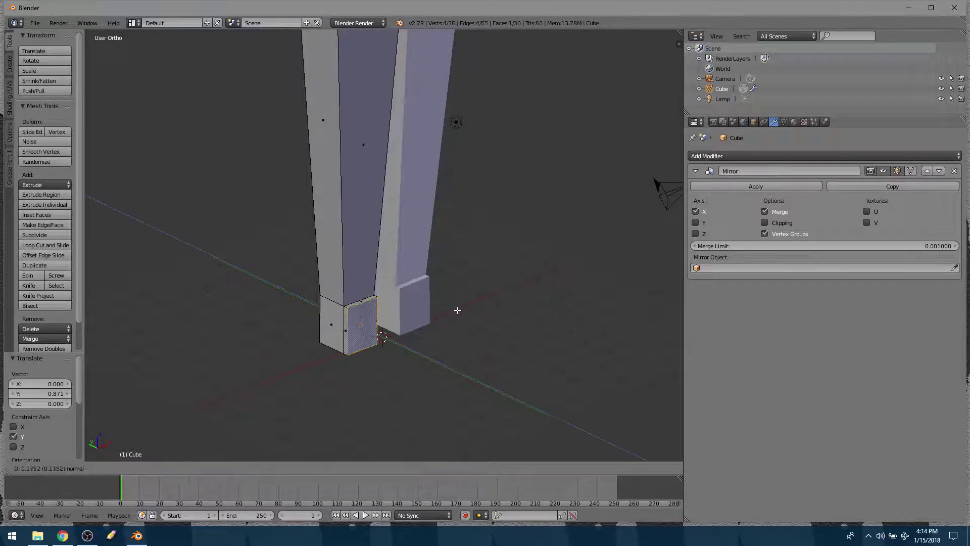
pyautogui.click(467, 320)
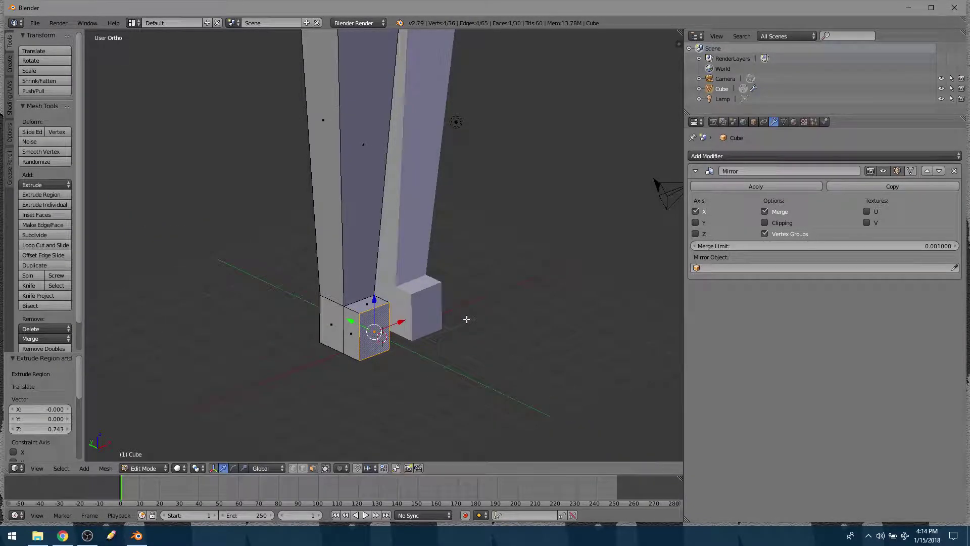
pyautogui.press('e')
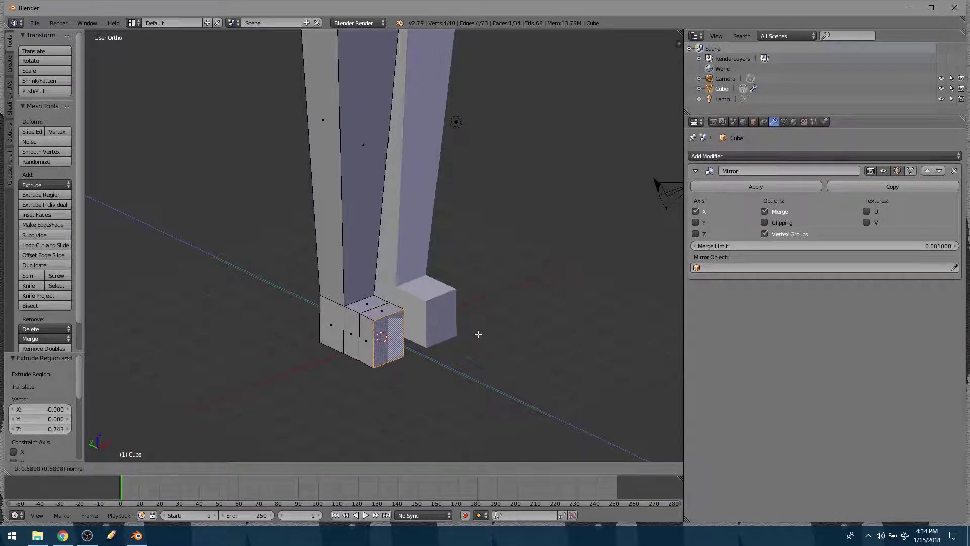
pyautogui.click(481, 337)
pyautogui.moveTo(383, 294); pyautogui.dragTo(377, 309)
# Step: In edge selection, move the heel's bottom rear edge about 0.14 along Y
pyautogui.moveTo(471, 306); pyautogui.dragTo(581, 316, button='middle')
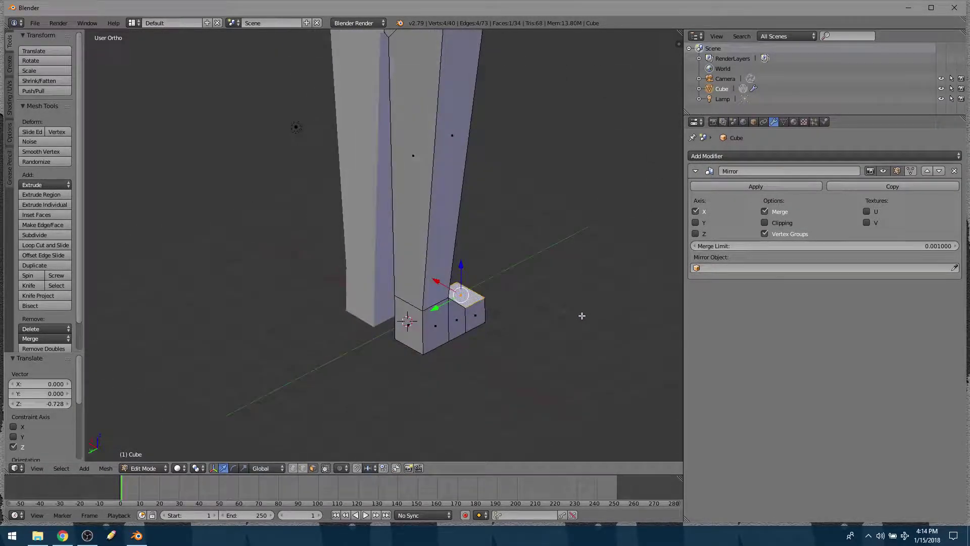
pyautogui.hotkey('ctrl', 'Tab')
pyautogui.click(543, 327)
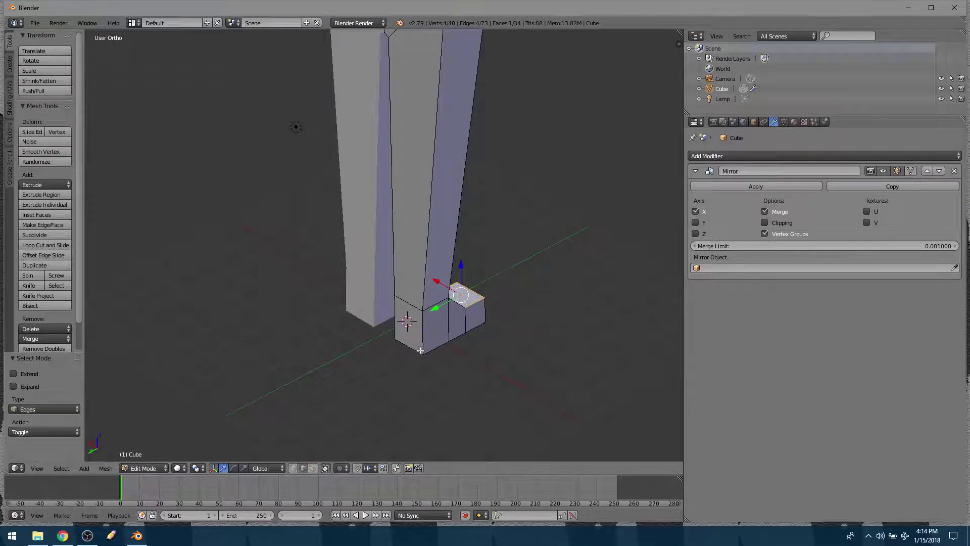
pyautogui.rightClick(409, 346)
pyautogui.moveTo(397, 355); pyautogui.dragTo(395, 356)
# Step: In face selection, extrude the shoulder's underside face about 6.23 down to form the arm
pyautogui.moveTo(483, 365); pyautogui.dragTo(437, 230, button='middle')
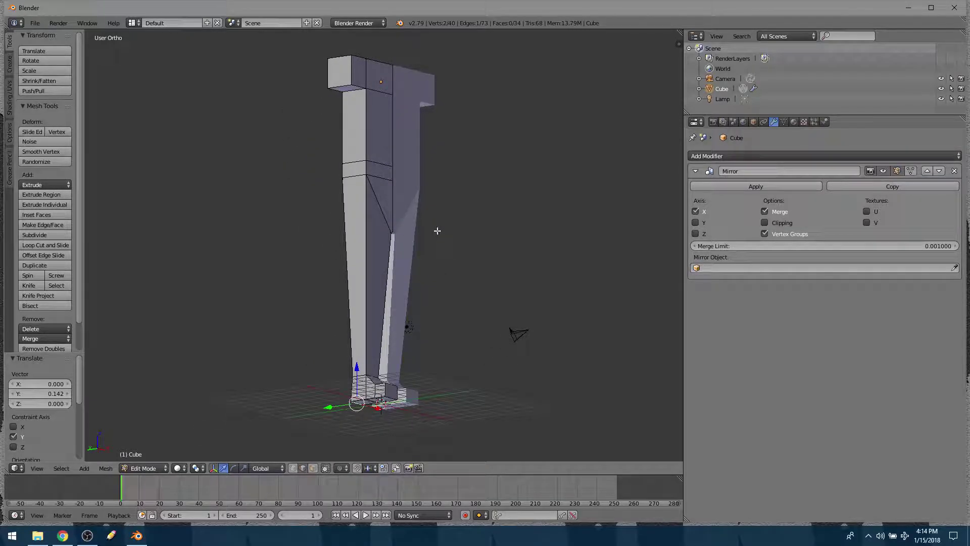
pyautogui.hotkey('ctrl', 'Tab')
pyautogui.click(429, 259)
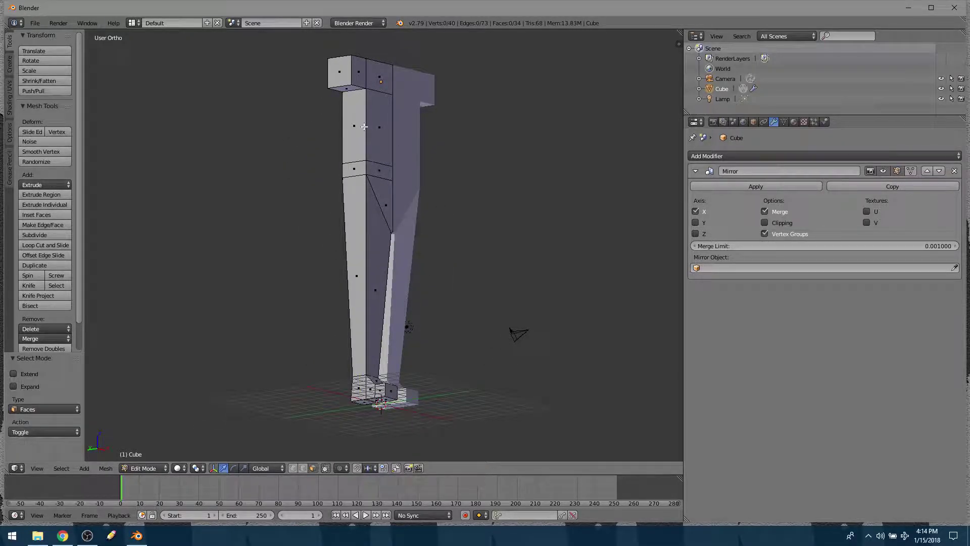
pyautogui.rightClick(347, 89)
pyautogui.press('KP_1')
pyautogui.keyDown('shift'); pyautogui.moveTo(369, 165); pyautogui.dragTo(496, 210, button='middle'); pyautogui.keyUp('shift')
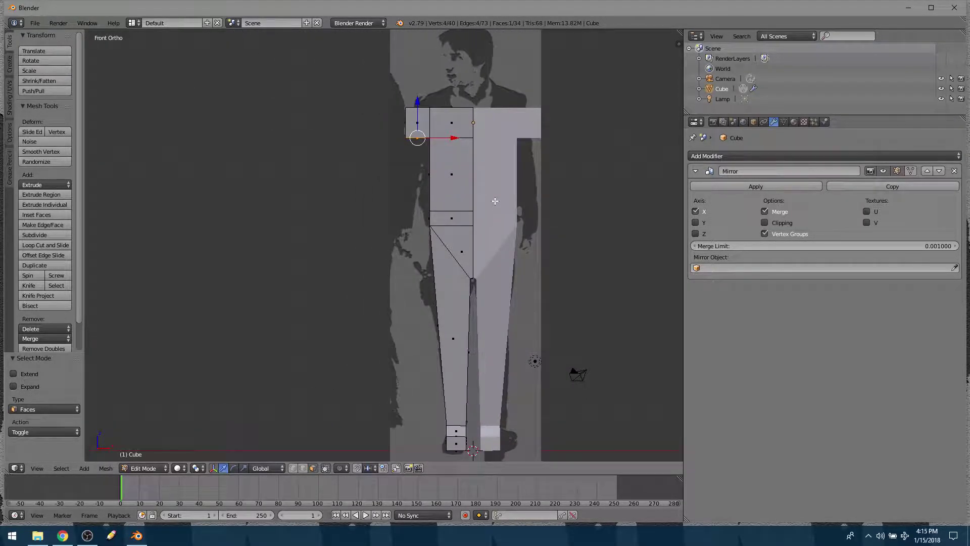
pyautogui.press('e')
pyautogui.click(485, 295)
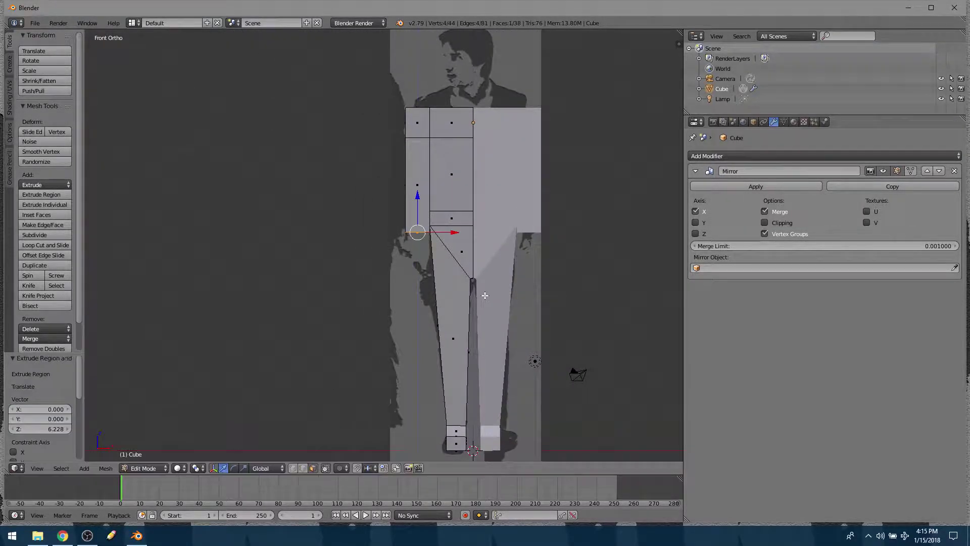
# Step: Move the arm's end face about -1.2 along X, rotate it about 18°, and shift it 0.1 along X
pyautogui.moveTo(451, 232)
pyautogui.mouseDown()
pyautogui.moveTo(433, 233)
pyautogui.moveTo(442, 235)
pyautogui.mouseUp()
pyautogui.press('r')
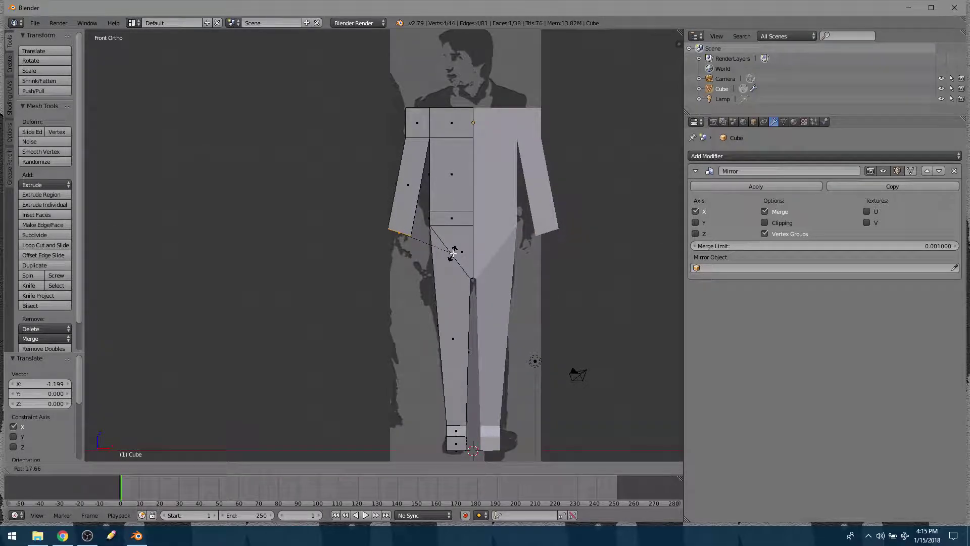
pyautogui.click(451, 255)
pyautogui.write('gx0.1')
pyautogui.press('Return')
pyautogui.scroll(2, 432, 239)
pyautogui.scroll(-3, 432, 240)
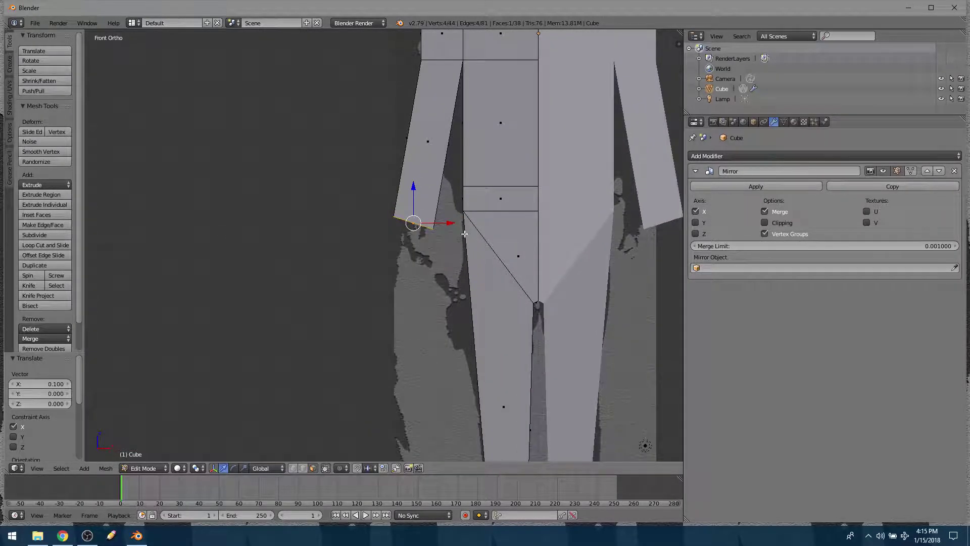
# Step: Inset the arm's end face about 0.45 and extrude the inner face about 0.61 to start the hand
pyautogui.moveTo(432, 240); pyautogui.dragTo(535, 160, button='middle')
pyautogui.press('i')
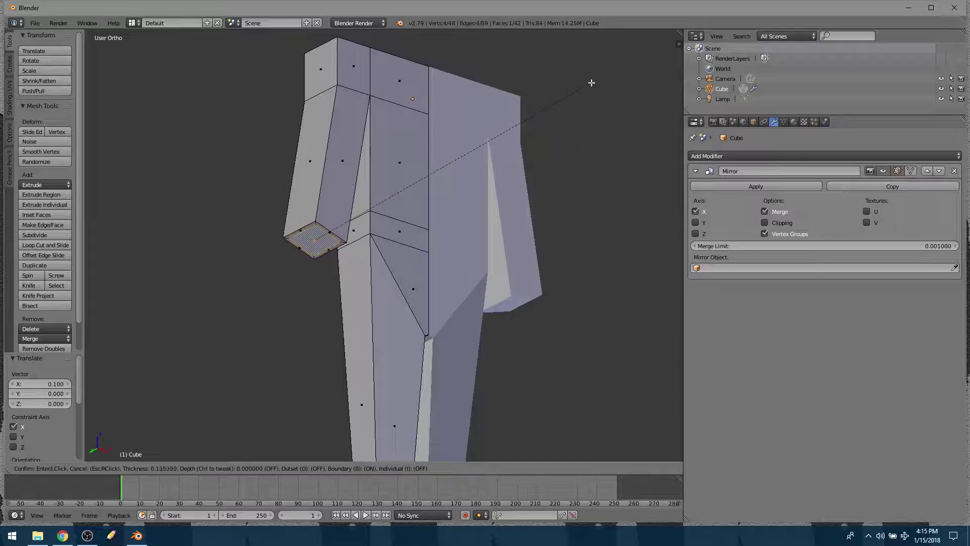
pyautogui.click(585, 88)
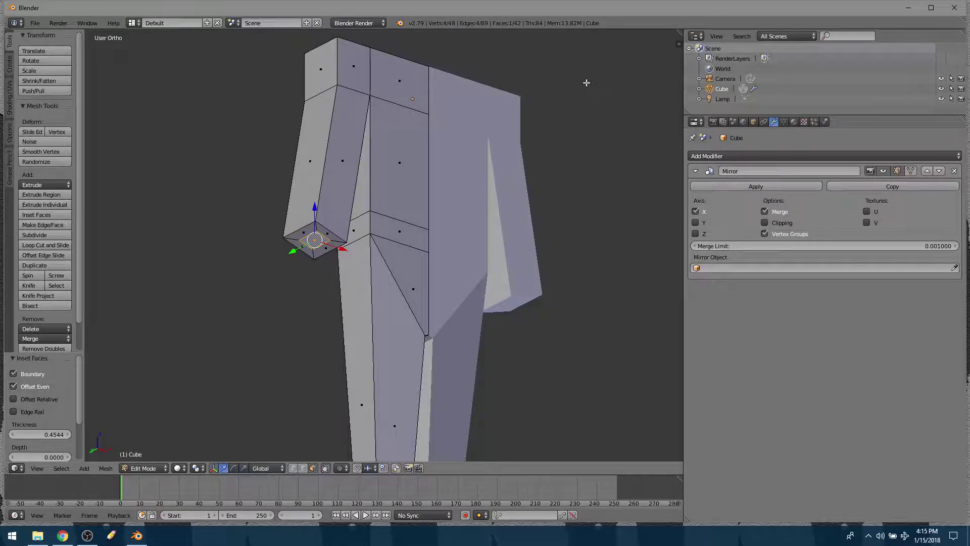
pyautogui.press('KP_1')
pyautogui.keyDown('shift'); pyautogui.moveTo(320, 235); pyautogui.dragTo(430, 180, button='middle'); pyautogui.keyUp('shift')
pyautogui.press('e')
pyautogui.click(371, 256)
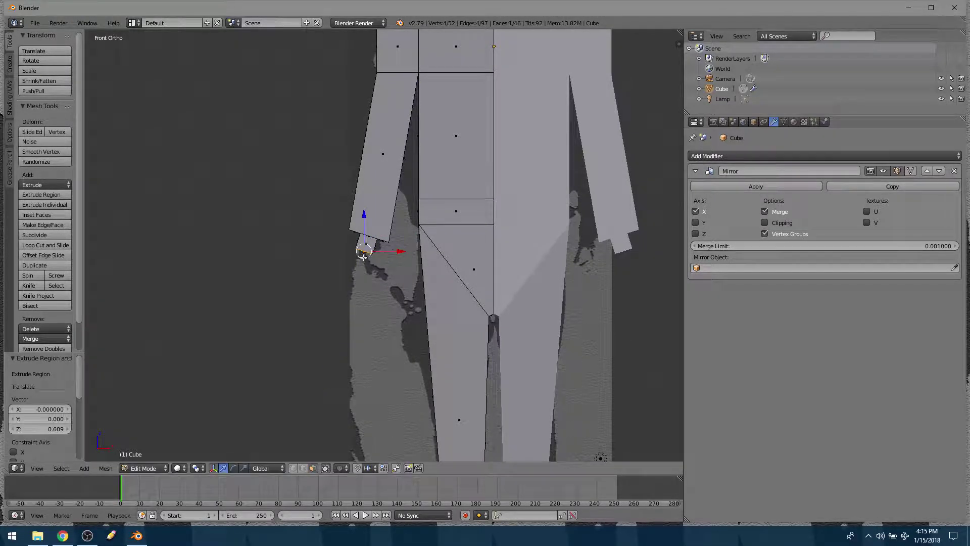
# Step: Scale the hand section's end face to about 0.43 along X
pyautogui.scroll(5, 374, 250)
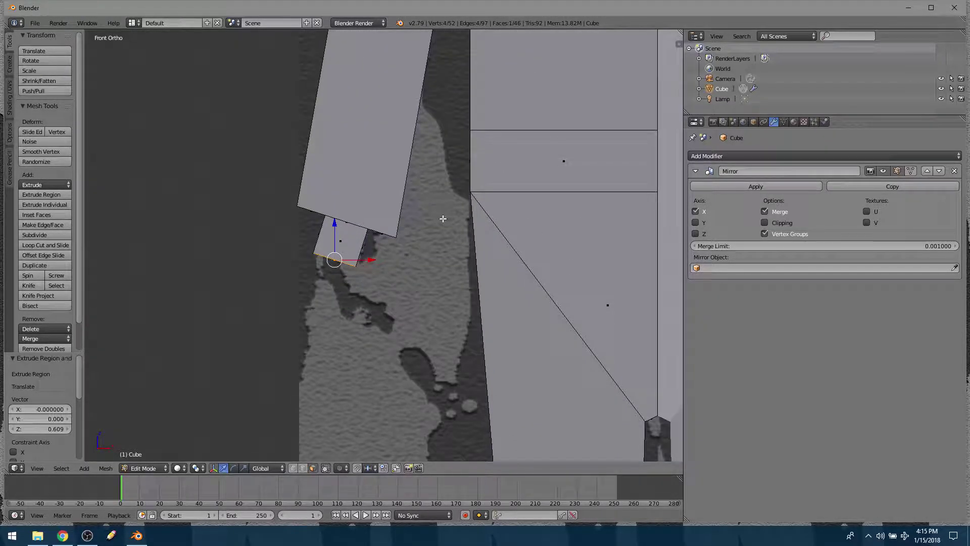
pyautogui.press('s')
pyautogui.press('x')
pyautogui.click(375, 336)
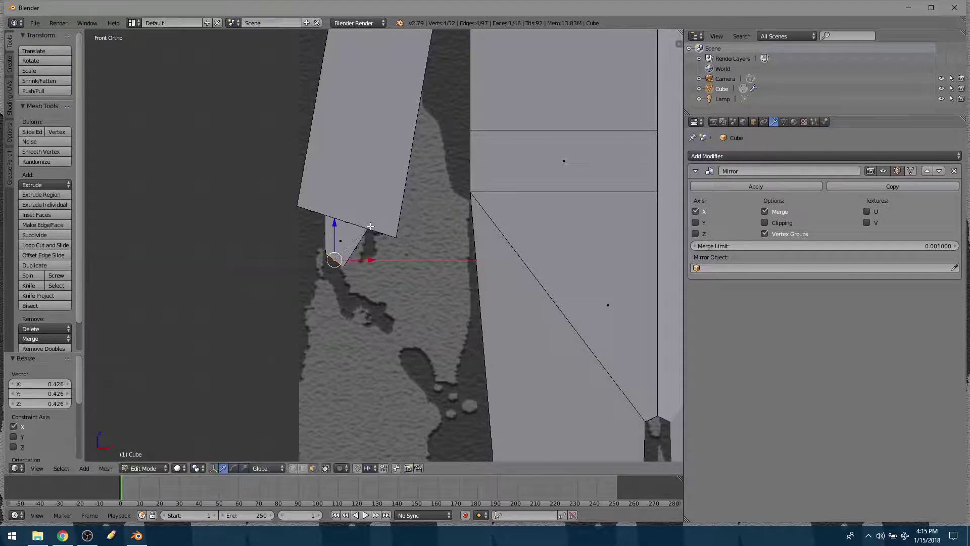
# Step: Rotate the hand section's end face about -55°, extrude it about 0.57, and rotate the new end about -32°
pyautogui.press('r')
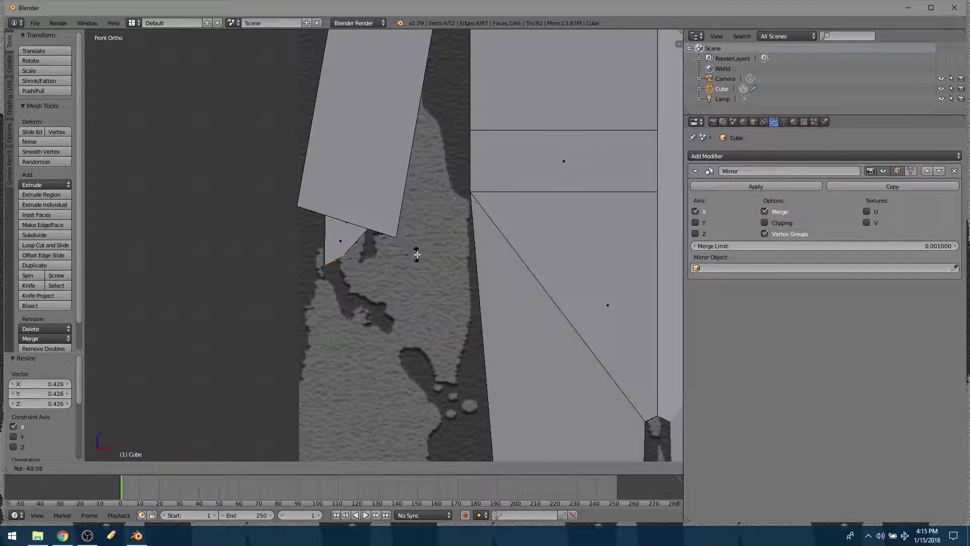
pyautogui.click(417, 268)
pyautogui.press('e')
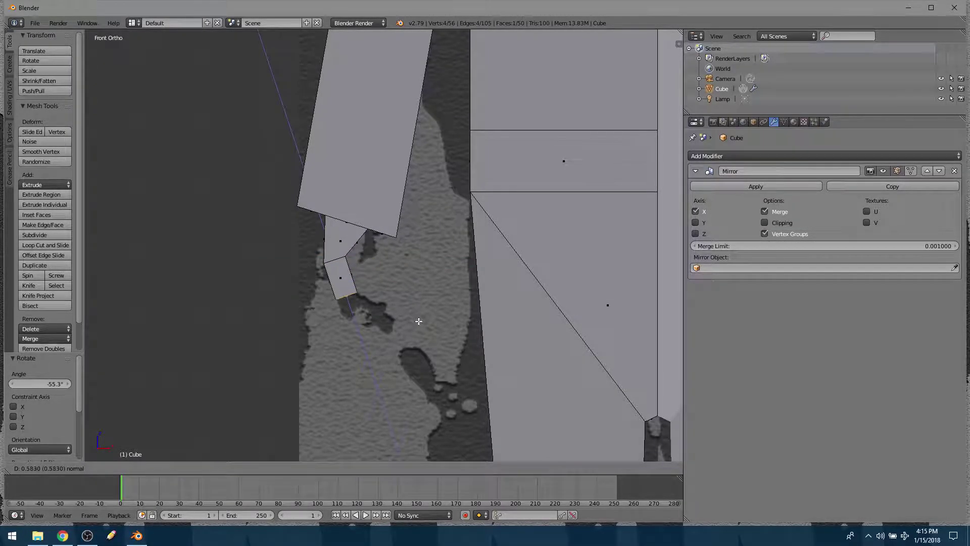
pyautogui.click(414, 319)
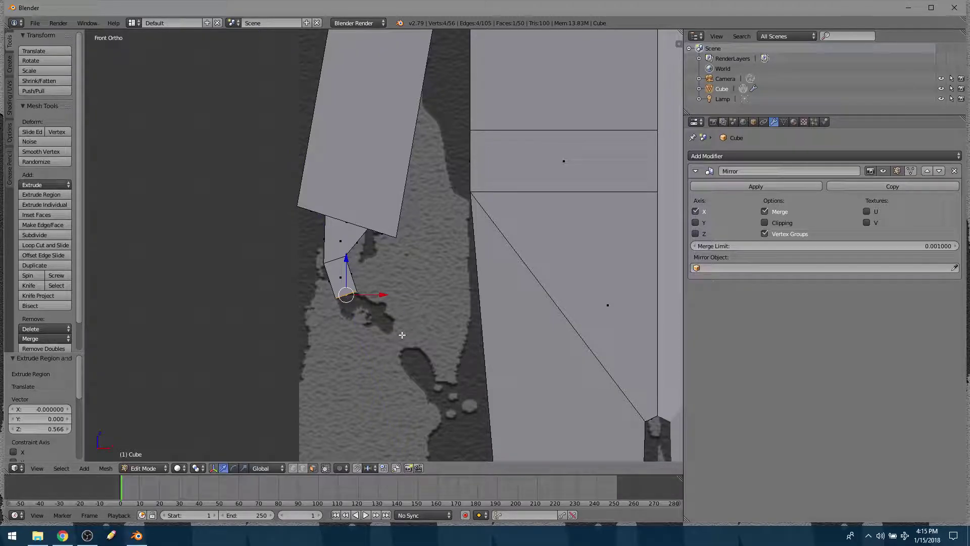
pyautogui.press('r')
pyautogui.click(418, 307)
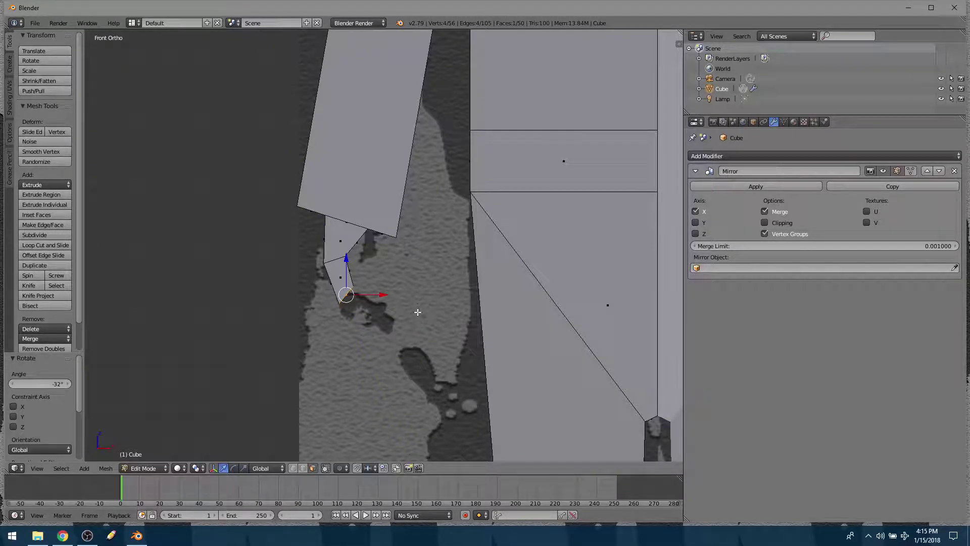
# Step: Extrude the finger section's end face about 0.74 and rotate it about -22°
pyautogui.press('e')
pyautogui.click(452, 342)
pyautogui.press('r')
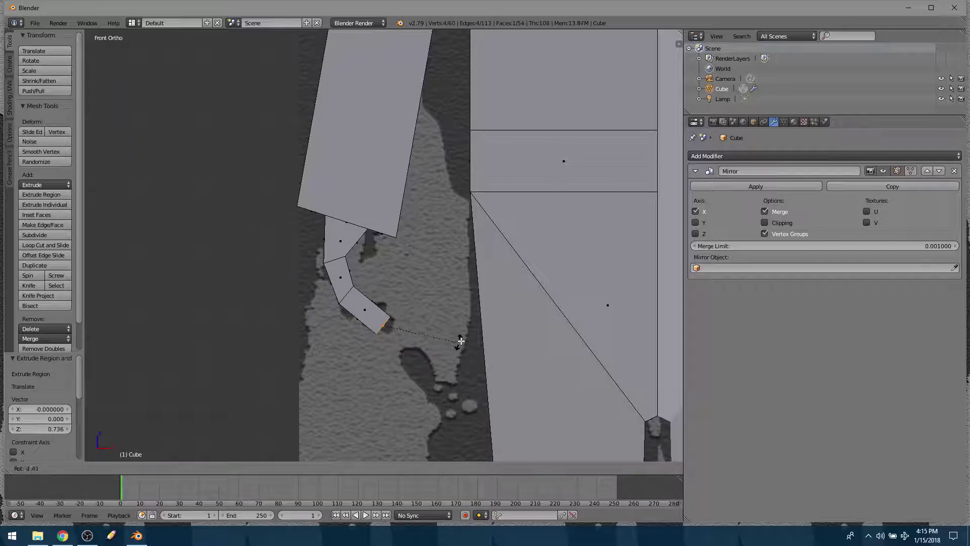
pyautogui.click(463, 316)
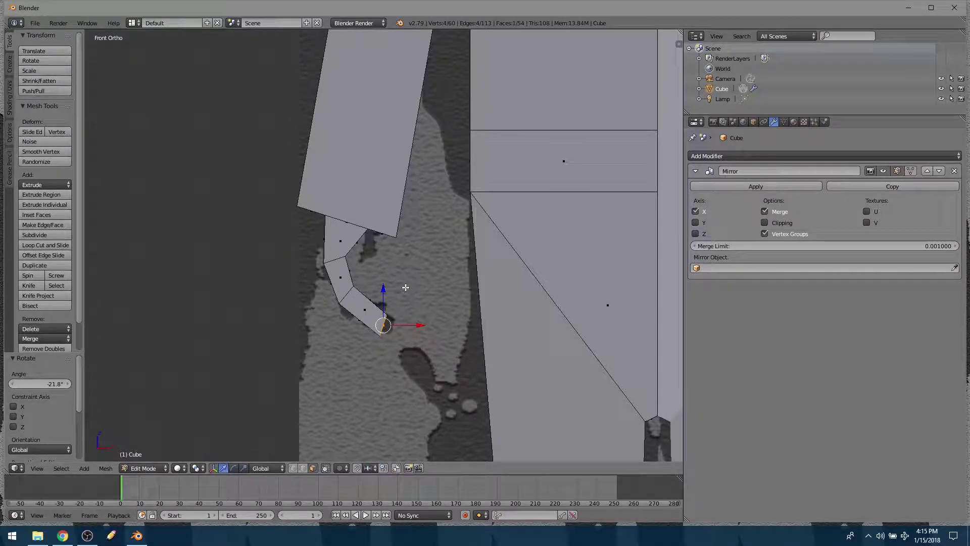
# Step: Undo the finger extrusions and rotations back to the scaled first hand section, and return to the front view
pyautogui.moveTo(359, 283); pyautogui.dragTo(397, 257, button='middle')
pyautogui.hotkey('ctrl', 'z')
pyautogui.hotkey('ctrl', 'z')
pyautogui.hotkey('ctrl', 'z')
pyautogui.press('KP_1')
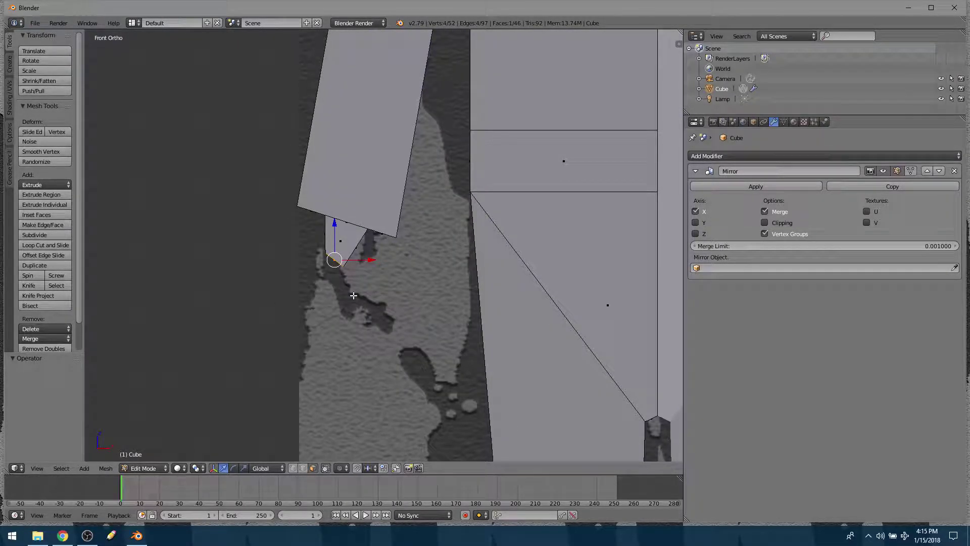
# Step: Rotate the hand section's end face about -56° and extrude it about 0.7 to form the second hand section
pyautogui.press('r')
pyautogui.click(371, 264)
pyautogui.press('e')
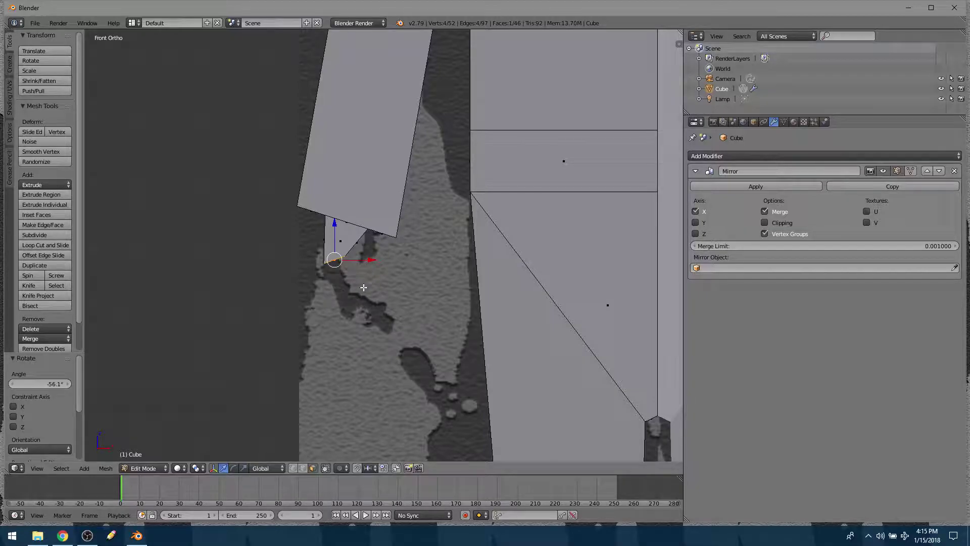
pyautogui.click(367, 335)
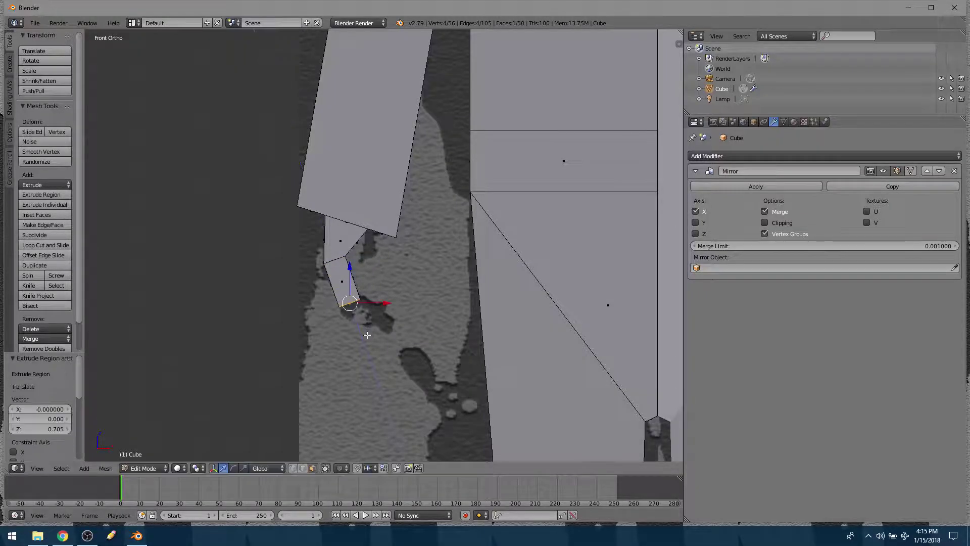
# Step: Rotate the second hand section's end face about -40° and shift it about 0.09 along X
pyautogui.press('r')
pyautogui.click(388, 322)
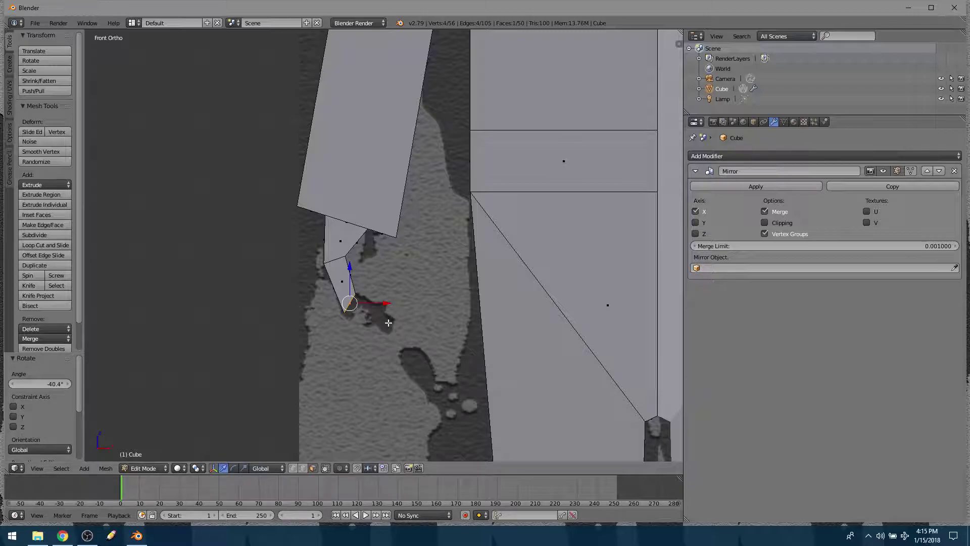
pyautogui.press('g')
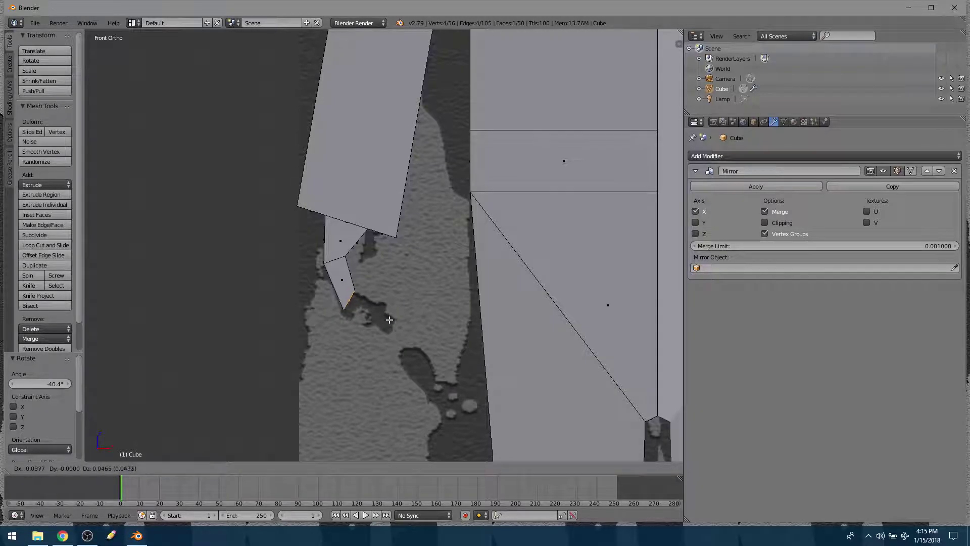
pyautogui.click(393, 322)
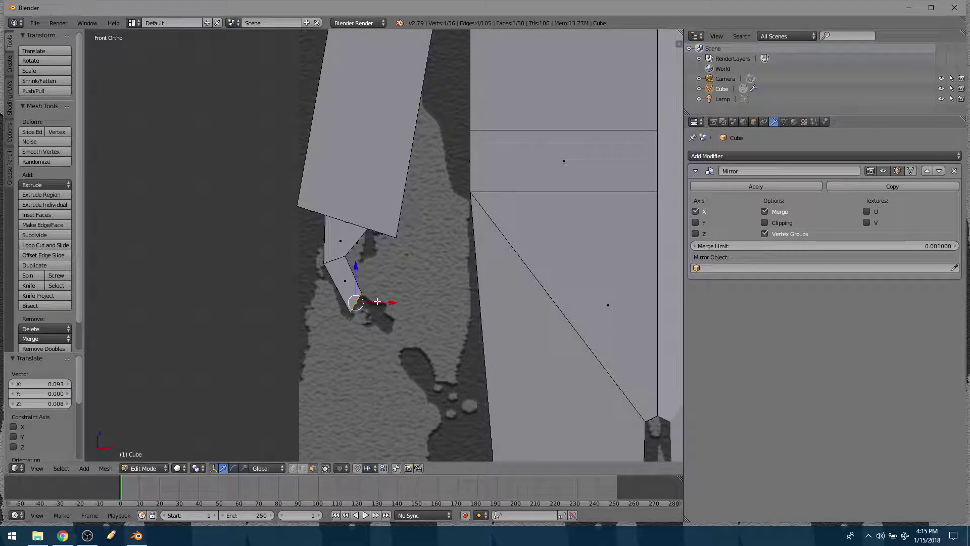
# Step: Extrude the fingertip section, rotate its end face about -20.5°, and shift it about 0.03 along X and 0.11 along Z
pyautogui.press('e')
pyautogui.click(416, 331)
pyautogui.press('r')
pyautogui.click(422, 335)
pyautogui.press('g')
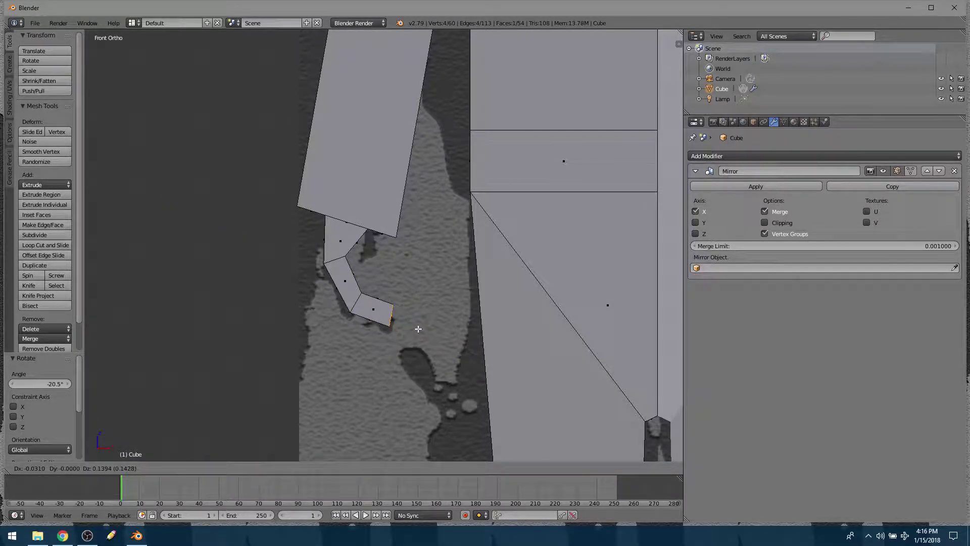
pyautogui.click(421, 331)
# Step: Inset the front face of the first hand section about 0.098 and pull the inner face forward along Y
pyautogui.moveTo(421, 331); pyautogui.dragTo(342, 319, button='middle')
pyautogui.scroll(-8, 391, 298)
pyautogui.scroll(6, 442, 241)
pyautogui.scroll(4, 386, 253)
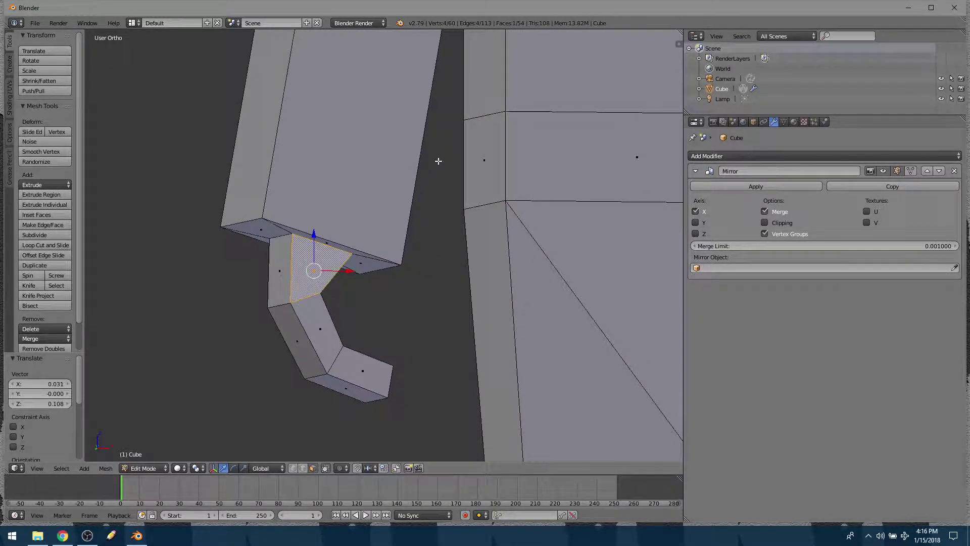
pyautogui.press('i')
pyautogui.click(414, 159)
pyautogui.moveTo(414, 158); pyautogui.dragTo(422, 242, button='middle')
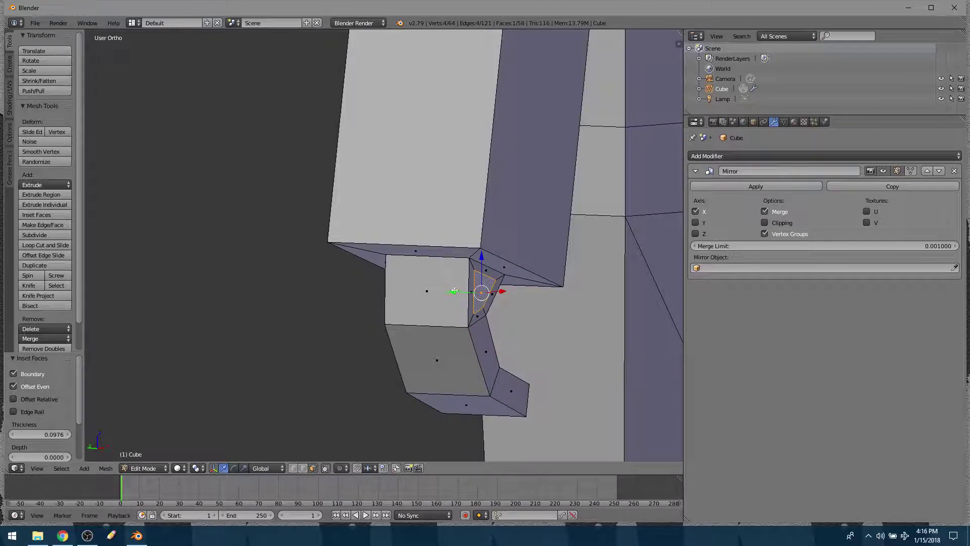
pyautogui.press('g')
pyautogui.press('y')
pyautogui.click(478, 329)
# Step: In edge selection, move the pulled-out face's body-side edge along Y
pyautogui.moveTo(477, 329); pyautogui.dragTo(335, 288, button='middle')
pyautogui.moveTo(243, 237); pyautogui.dragTo(310, 310, button='middle')
pyautogui.hotkey('ctrl', 'Tab')
pyautogui.click(293, 286)
pyautogui.rightClick(291, 294)
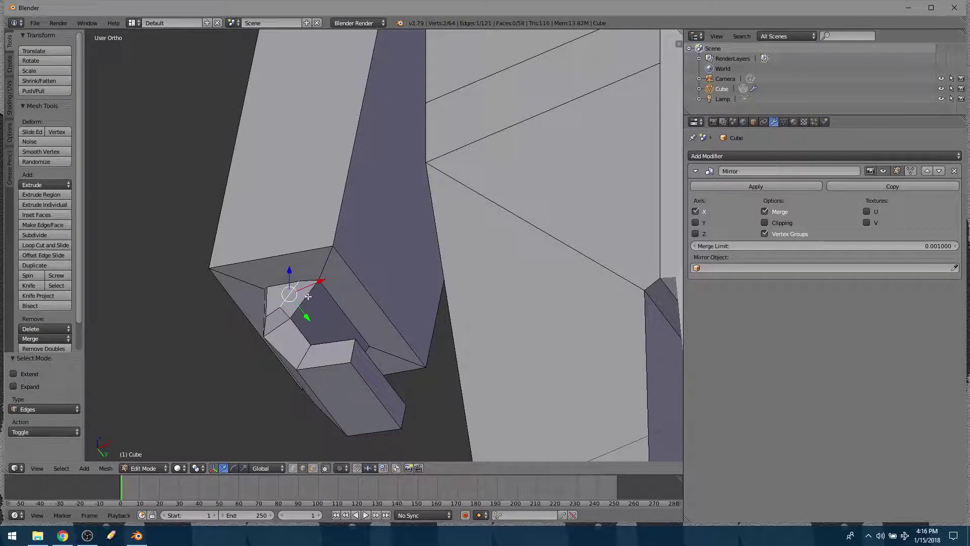
pyautogui.moveTo(305, 314)
pyautogui.mouseDown()
pyautogui.moveTo(302, 288)
pyautogui.moveTo(302, 299)
pyautogui.mouseUp()
# Step: In face selection, inset the body-facing side of the pulled-out hand part about 0.076 for the thumb
pyautogui.hotkey('ctrl', 'Tab')
pyautogui.click(291, 318)
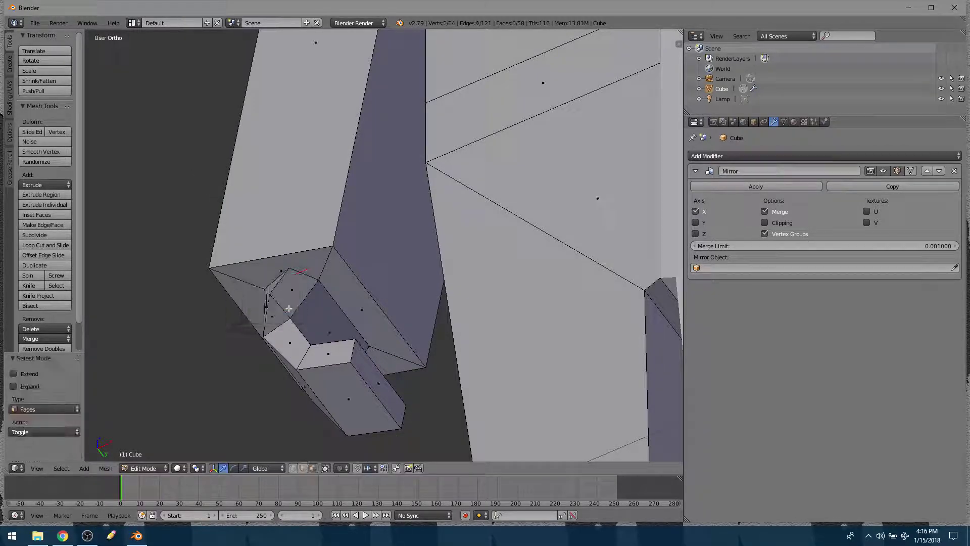
pyautogui.rightClick(293, 289)
pyautogui.moveTo(298, 292); pyautogui.dragTo(362, 295, button='middle')
pyautogui.press('i')
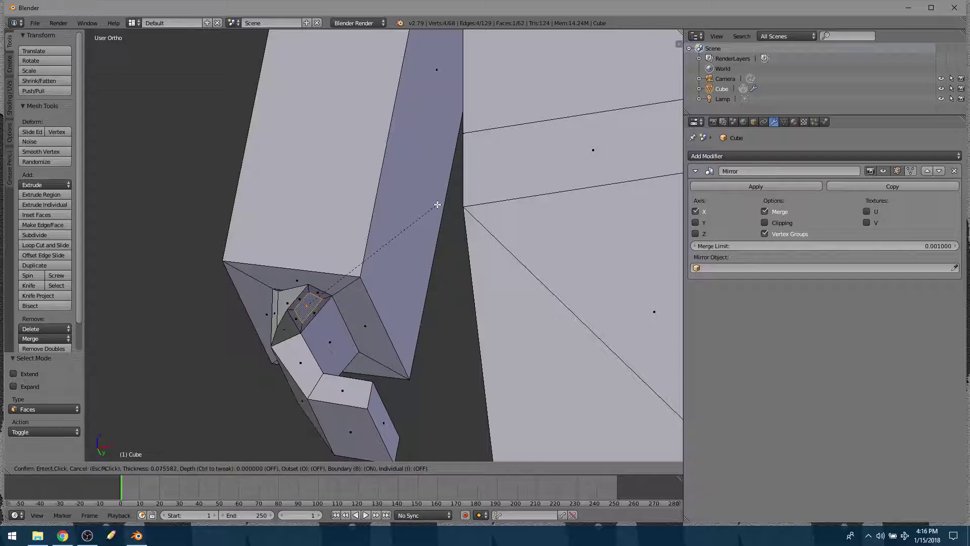
pyautogui.click(437, 205)
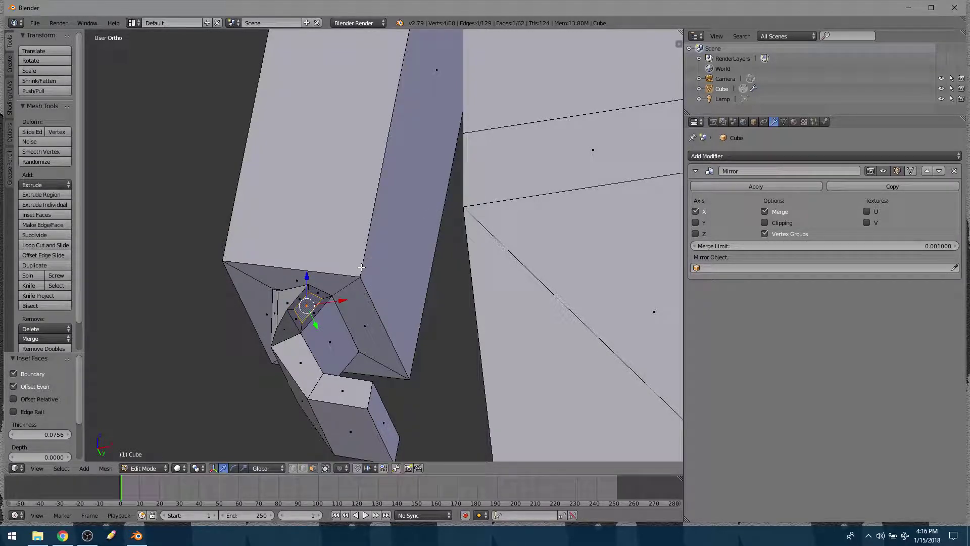
# Step: Move the inset thumb face toward the body along X and about -0.19 along Z, and extrude it about 0.41
pyautogui.press('KP_1')
pyautogui.keyDown('shift'); pyautogui.moveTo(357, 363); pyautogui.dragTo(323, 329, button='middle'); pyautogui.keyUp('shift')
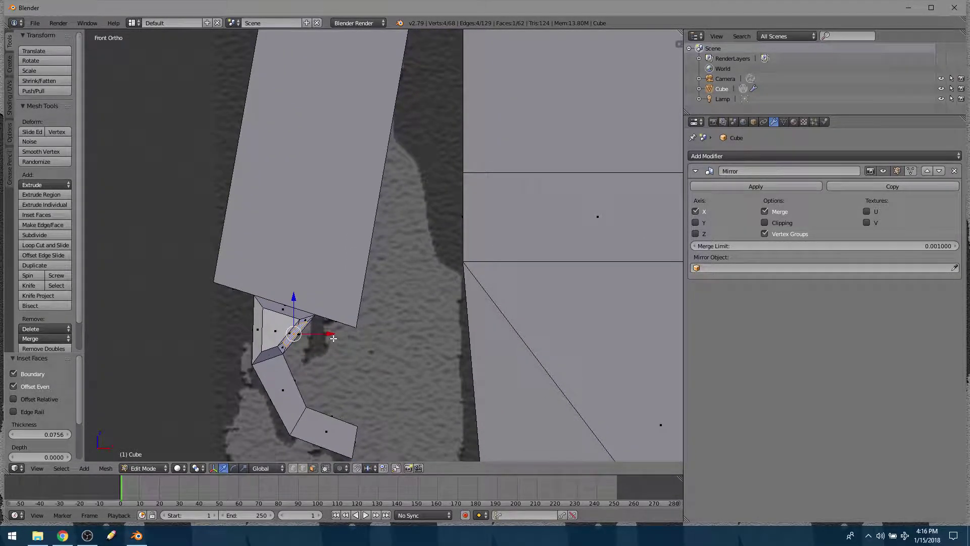
pyautogui.moveTo(329, 335); pyautogui.dragTo(364, 335)
pyautogui.moveTo(331, 302); pyautogui.dragTo(344, 351)
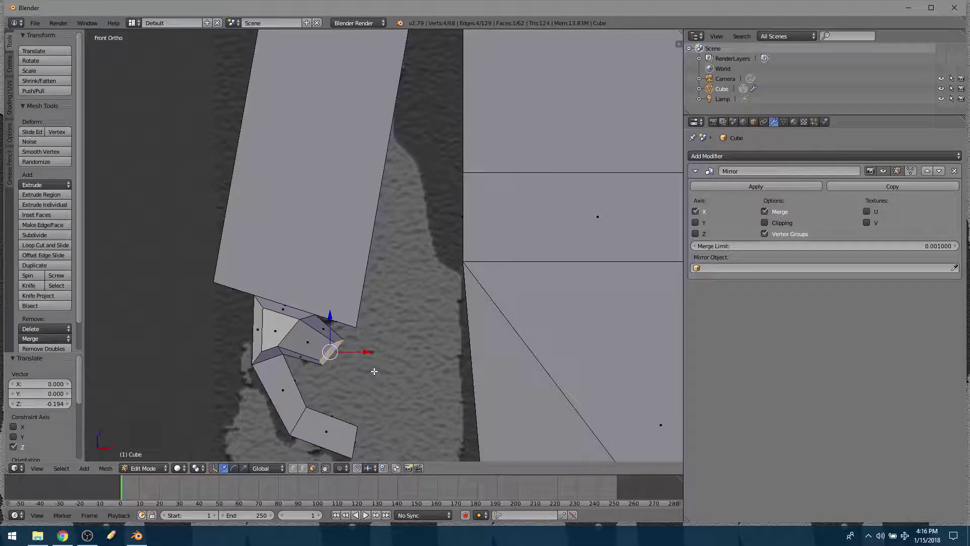
pyautogui.press('e')
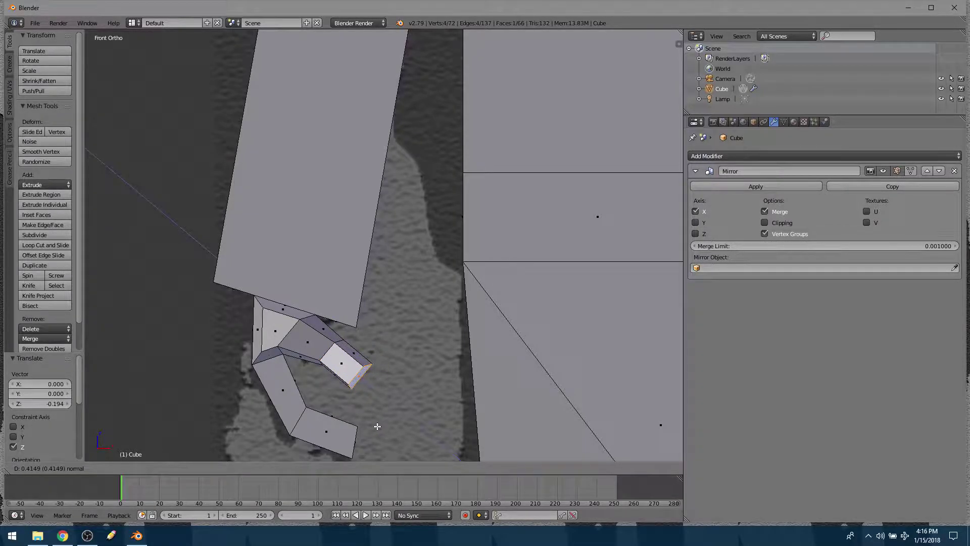
pyautogui.click(378, 428)
# Step: Shift the thumb's end face along Y and move the side face of its tip section about -0.034 along Y
pyautogui.moveTo(377, 427); pyautogui.dragTo(373, 311, button='middle')
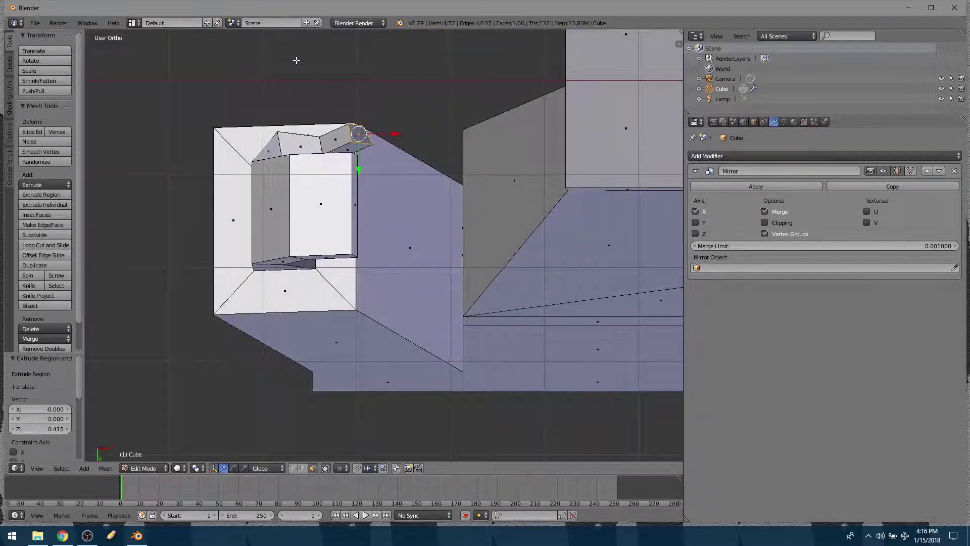
pyautogui.moveTo(396, 187); pyautogui.dragTo(401, 200, button='middle')
pyautogui.moveTo(354, 184); pyautogui.dragTo(356, 204)
pyautogui.moveTo(355, 205); pyautogui.dragTo(326, 201, button='middle')
pyautogui.rightClick(324, 212)
pyautogui.moveTo(329, 243); pyautogui.dragTo(328, 237)
# Step: Show the mesh as wireframe over the reference's shoulders in front view and switch to vertex selection
pyautogui.moveTo(331, 212); pyautogui.dragTo(379, 174, button='middle')
pyautogui.scroll(-3, 382, 233)
pyautogui.scroll(-2, 390, 209)
pyautogui.press('KP_1')
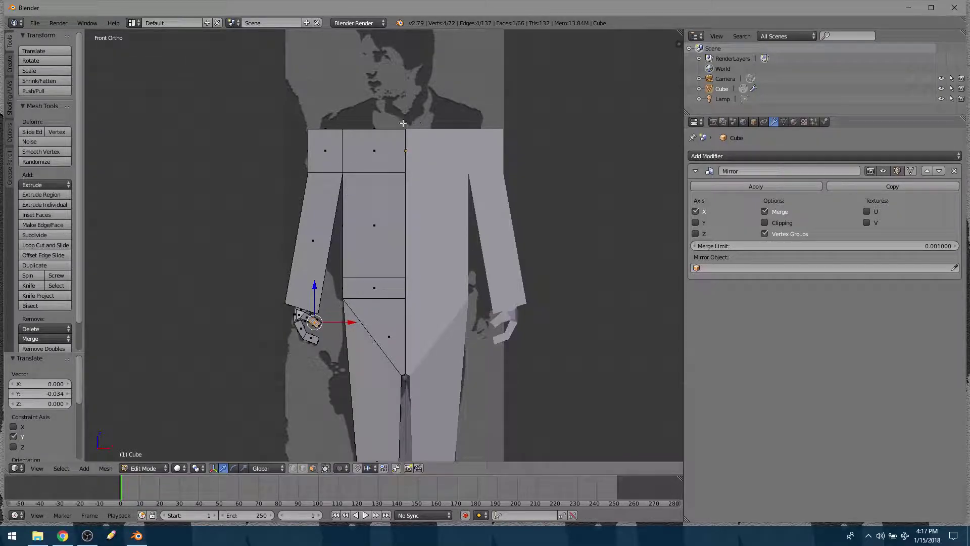
pyautogui.keyDown('shift'); pyautogui.moveTo(377, 140); pyautogui.dragTo(363, 225, button='middle'); pyautogui.keyUp('shift')
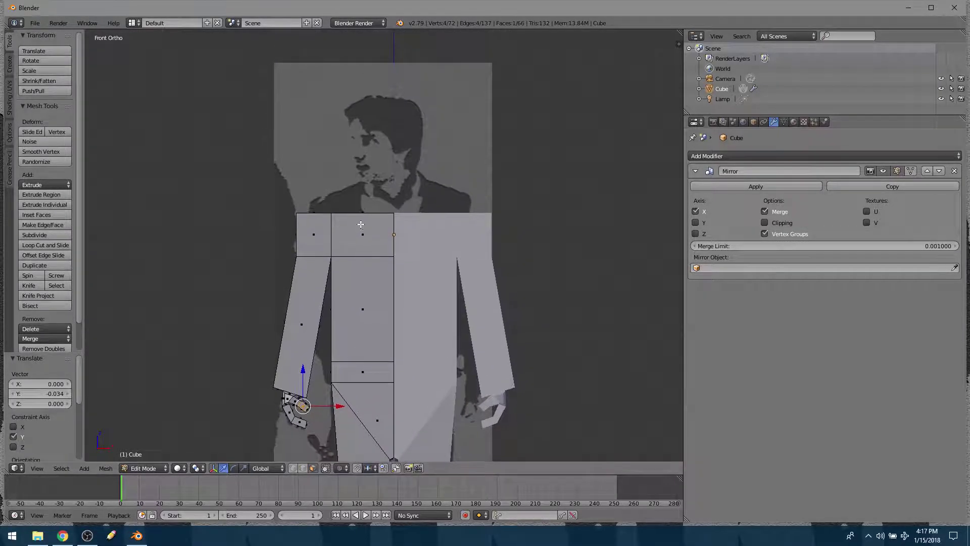
pyautogui.press('z')
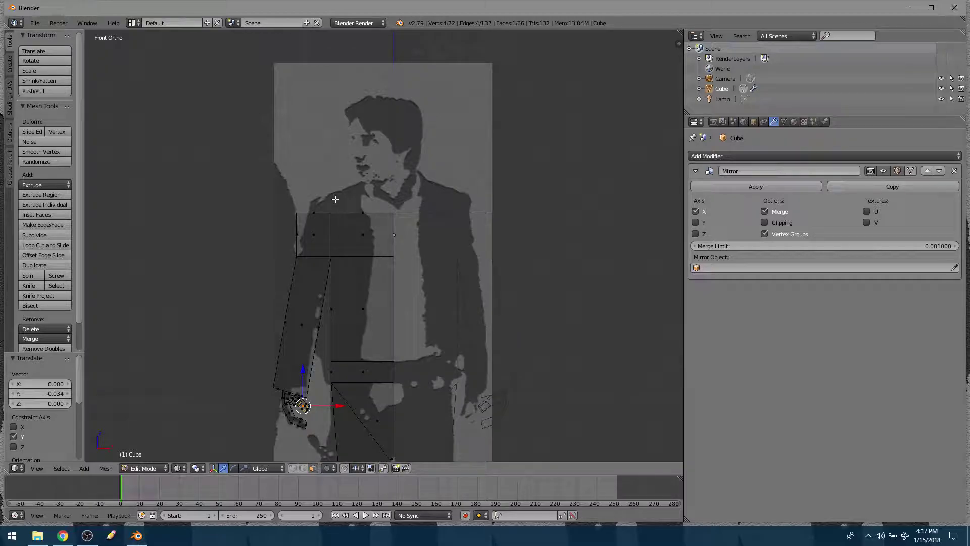
pyautogui.keyDown('shift'); pyautogui.moveTo(356, 208); pyautogui.dragTo(373, 219, button='middle'); pyautogui.keyUp('shift')
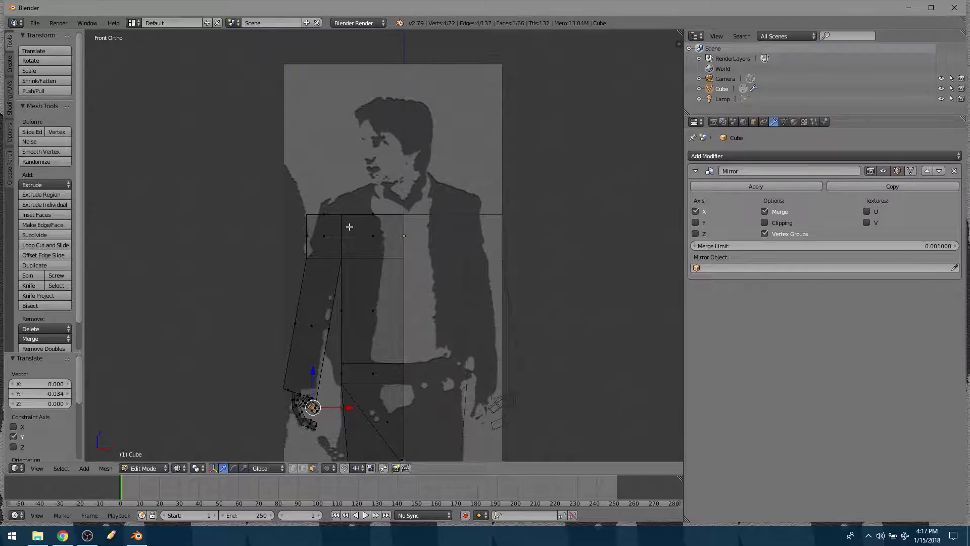
pyautogui.scroll(5, 314, 229)
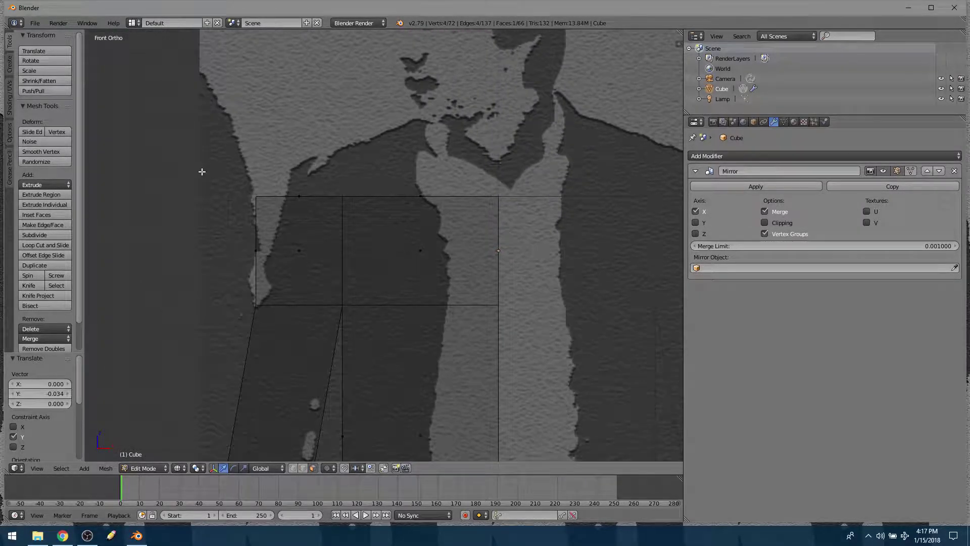
pyautogui.rightClick(420, 196)
pyautogui.hotkey('ctrl', 'Tab')
pyautogui.click(407, 239)
# Step: Move the two top vertices between torso and shoulder about 0.53 along X and 0.98 along Z onto the reference's shoulder line
pyautogui.rightClick(256, 196)
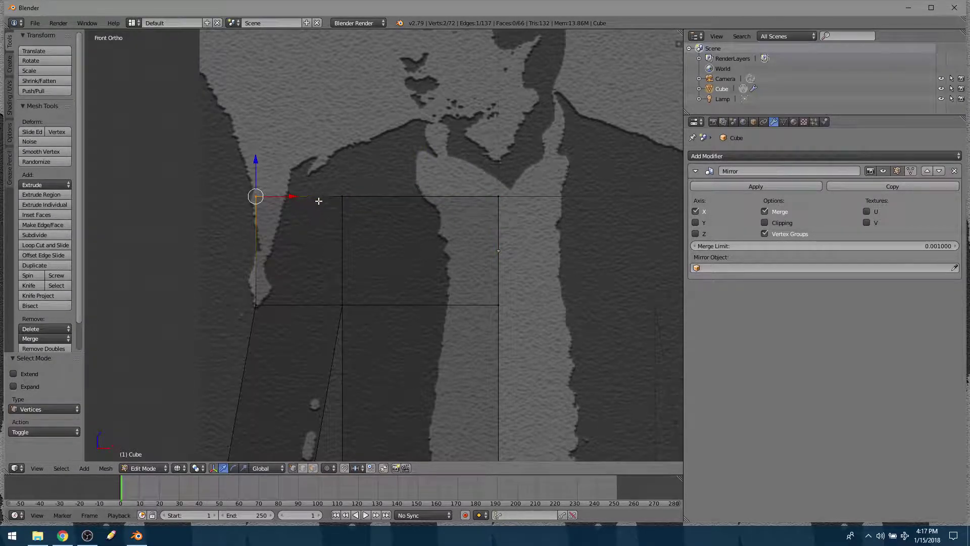
pyautogui.moveTo(258, 197); pyautogui.dragTo(284, 232, button='middle')
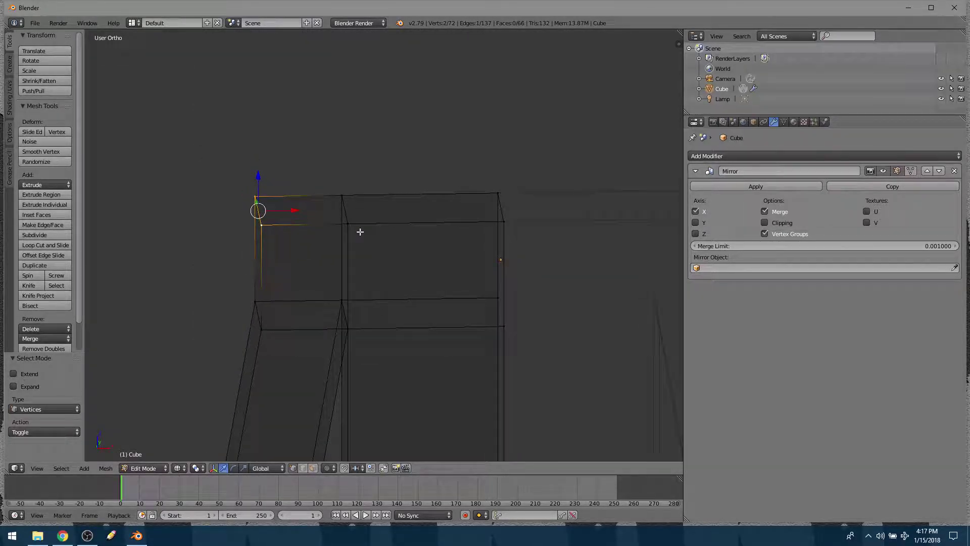
pyautogui.press('KP_1')
pyautogui.rightClick(341, 198)
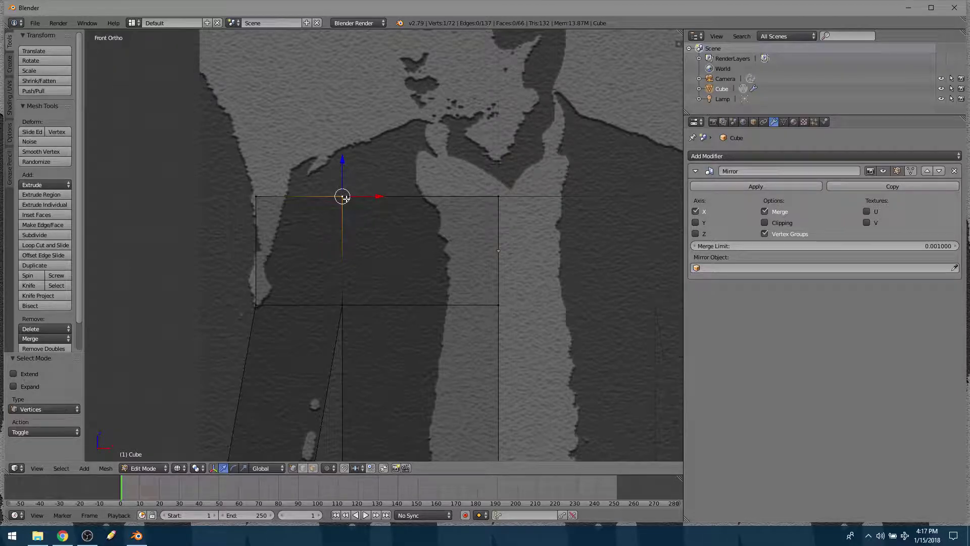
pyautogui.keyDown('shift'); pyautogui.rightClick(342, 197); pyautogui.keyUp('shift')
pyautogui.moveTo(367, 202); pyautogui.dragTo(429, 249, button='middle')
pyautogui.press('KP_1')
pyautogui.press('g')
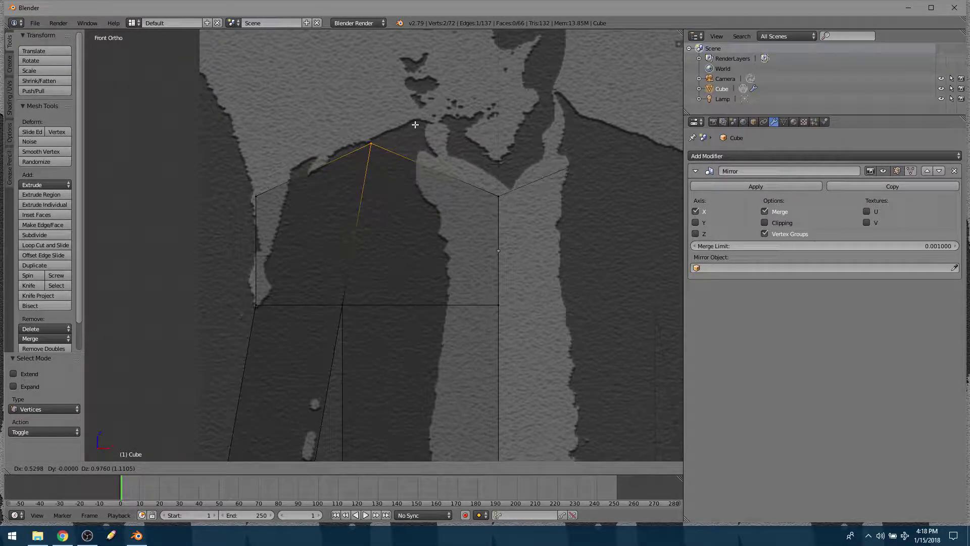
pyautogui.click(415, 125)
# Step: Move the shoulder's outer top vertices about 0.7 along X and 0.55 along Z onto the jacket's shoulder edge
pyautogui.rightClick(256, 201)
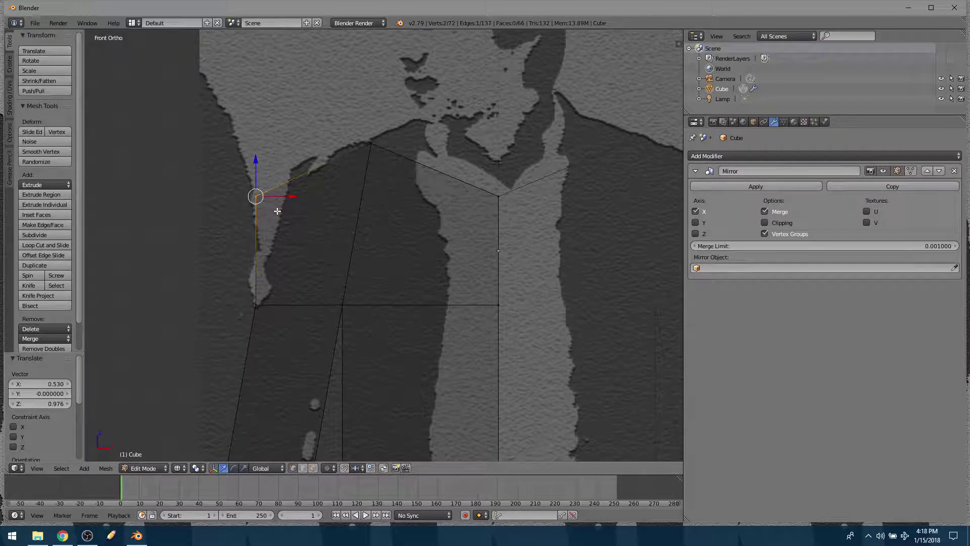
pyautogui.press('g')
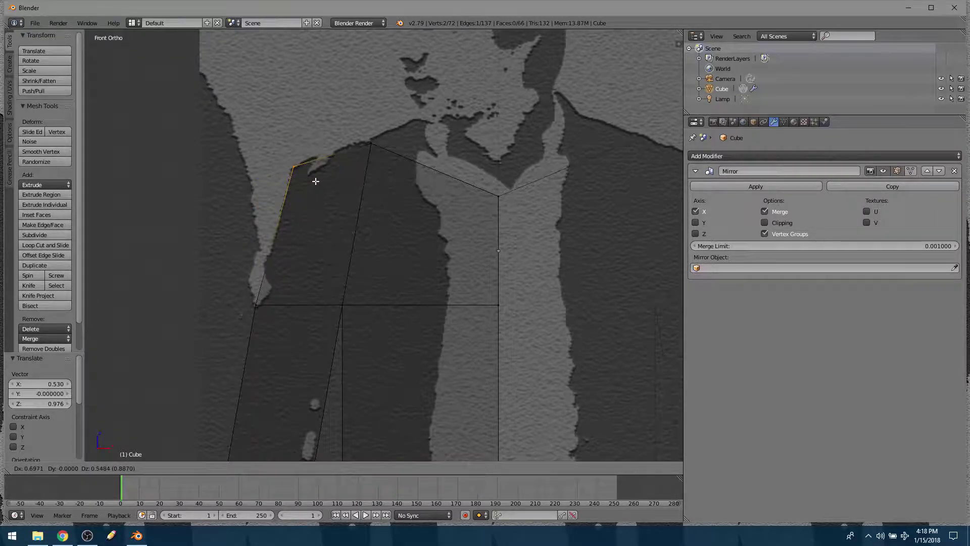
pyautogui.click(315, 181)
# Step: Move the arm's outer vertices at armpit height about 0.18 along X and 0.39 along Z
pyautogui.rightClick(257, 306)
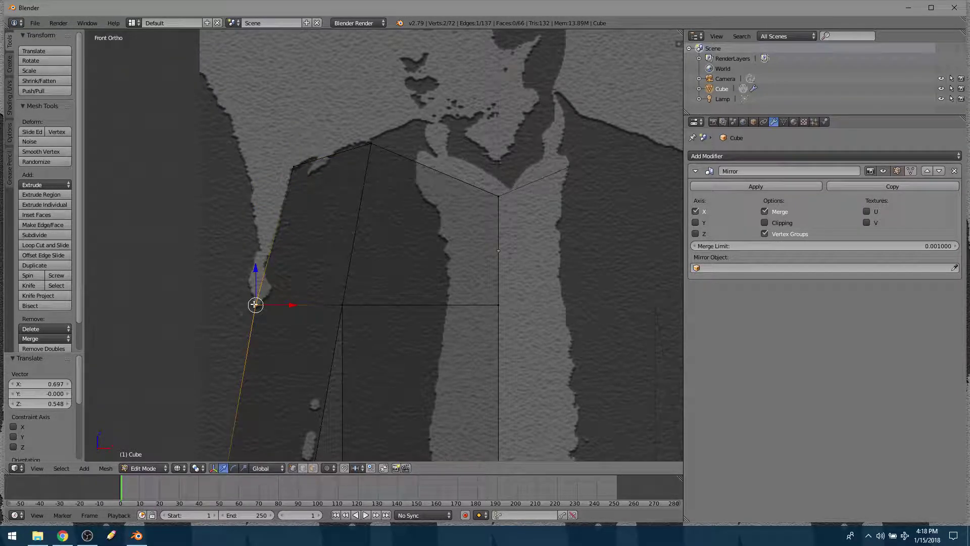
pyautogui.press('g')
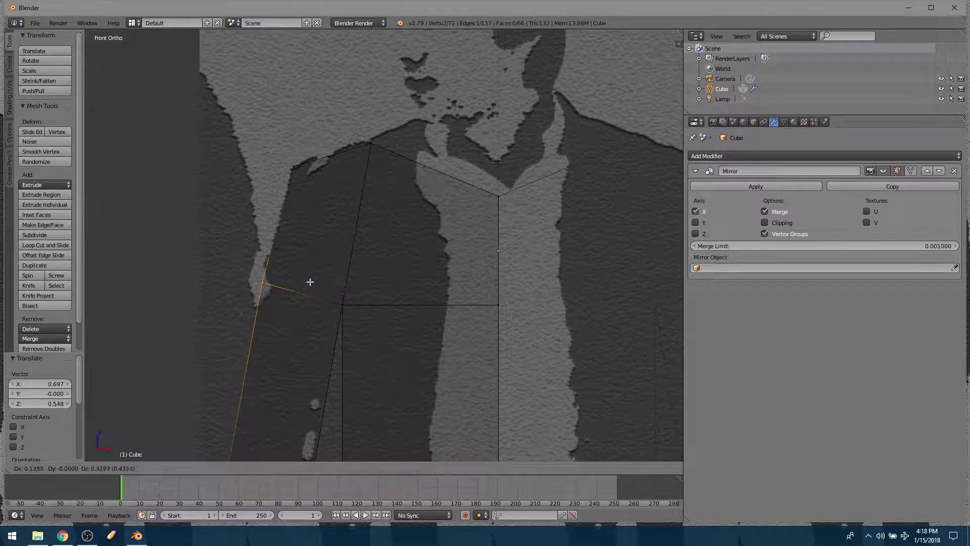
pyautogui.click(312, 282)
pyautogui.keyDown('shift'); pyautogui.moveTo(412, 302); pyautogui.dragTo(320, 259, button='middle'); pyautogui.keyUp('shift')
pyautogui.scroll(-1, 393, 232)
# Step: Raise the torso's top centre vertices about 1.37 along Z to the reference's neckline and return to solid shading
pyautogui.rightClick(400, 164)
pyautogui.press('g')
pyautogui.press('z')
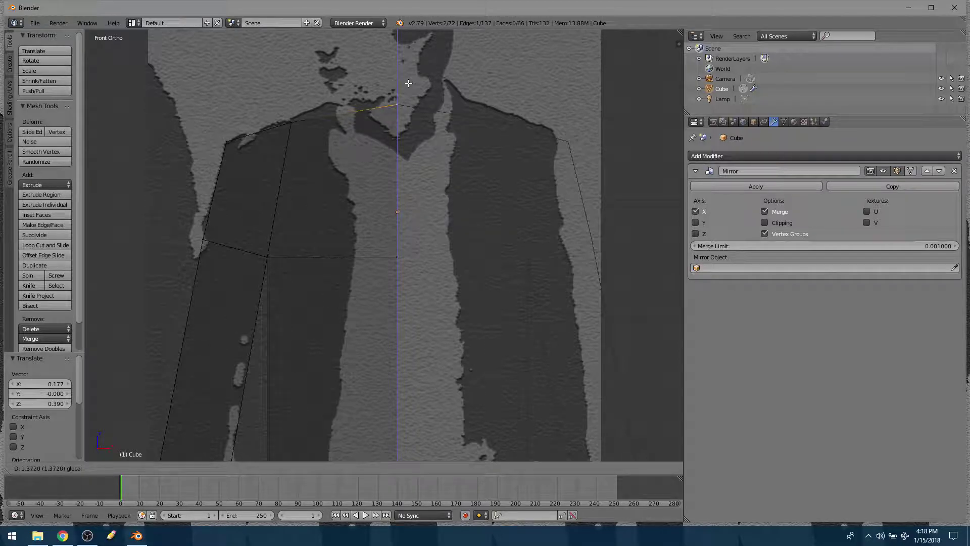
pyautogui.click(409, 83)
pyautogui.keyDown('shift'); pyautogui.moveTo(361, 318); pyautogui.dragTo(353, 155, button='middle'); pyautogui.keyUp('shift')
pyautogui.scroll(-3, 383, 113)
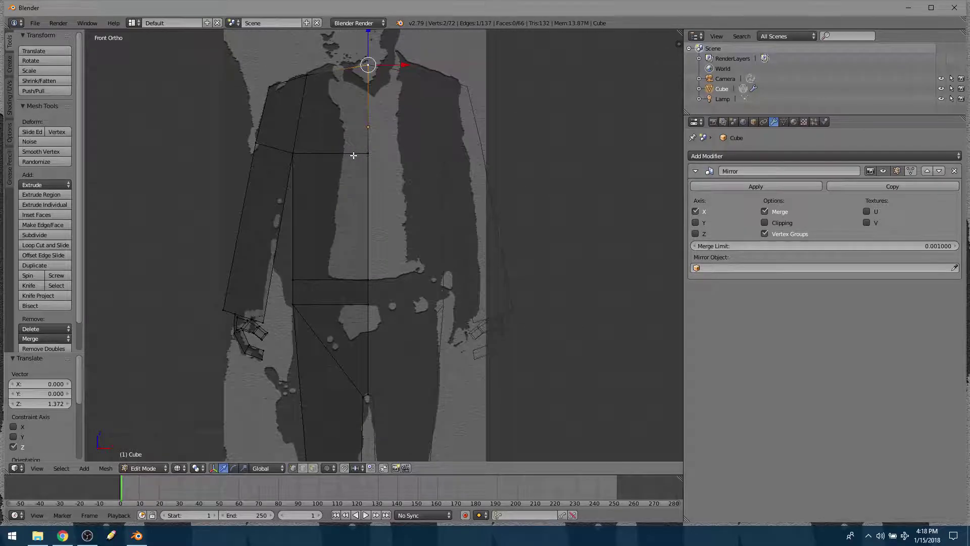
pyautogui.press('z')
pyautogui.moveTo(436, 198); pyautogui.dragTo(444, 201, button='middle')
pyautogui.scroll(-3, 445, 215)
pyautogui.moveTo(446, 249)
pyautogui.mouseDown(button='middle')
pyautogui.moveTo(359, 249)
pyautogui.moveTo(320, 275)
pyautogui.moveTo(391, 292)
pyautogui.moveTo(278, 267)
pyautogui.moveTo(464, 273)
pyautogui.moveTo(457, 390)
pyautogui.moveTo(283, 276)
pyautogui.mouseUp(button='middle')
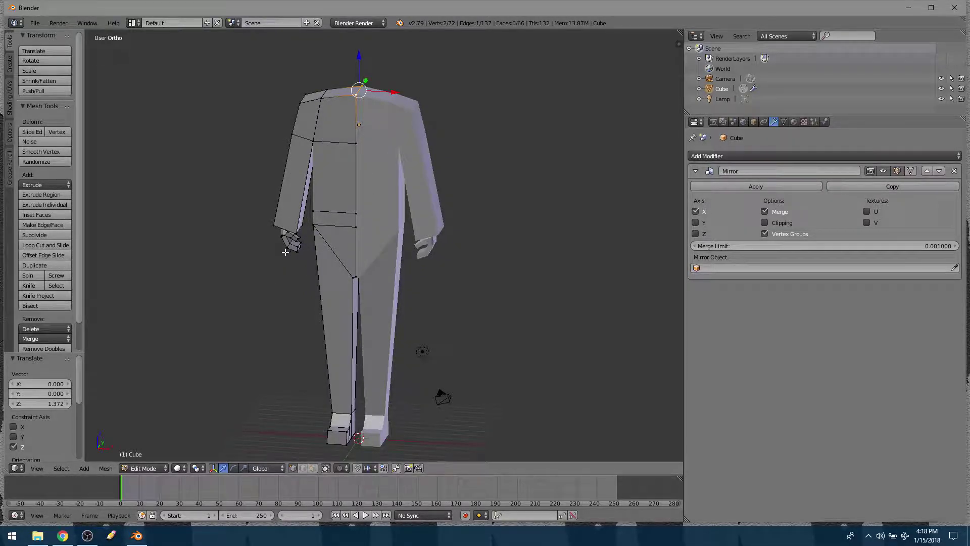
pyautogui.moveTo(319, 241); pyautogui.dragTo(292, 254, button='middle')
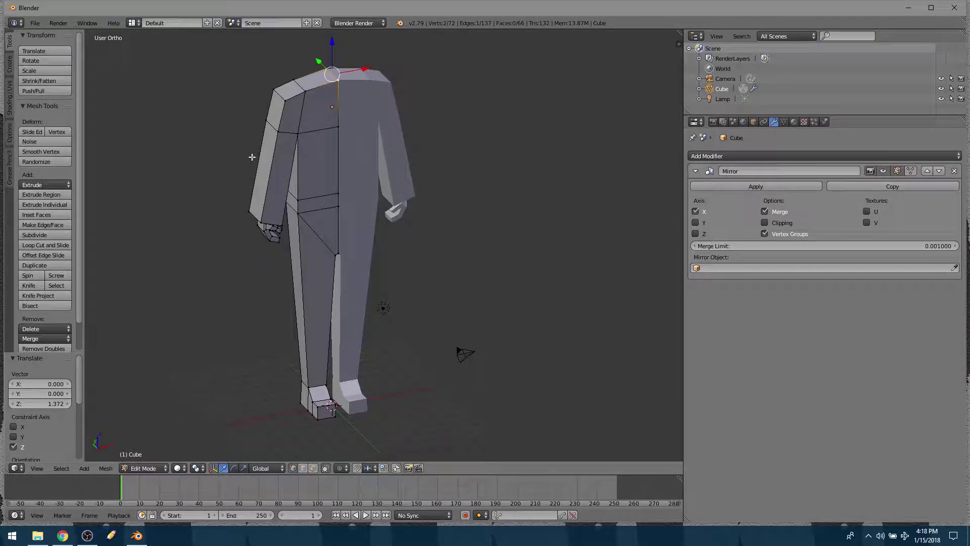
# Step: Move the side edge of the jacket's waist outward along X
pyautogui.rightClick(296, 196)
pyautogui.moveTo(297, 196); pyautogui.dragTo(328, 199, button='middle')
pyautogui.press('g')
pyautogui.press('x')
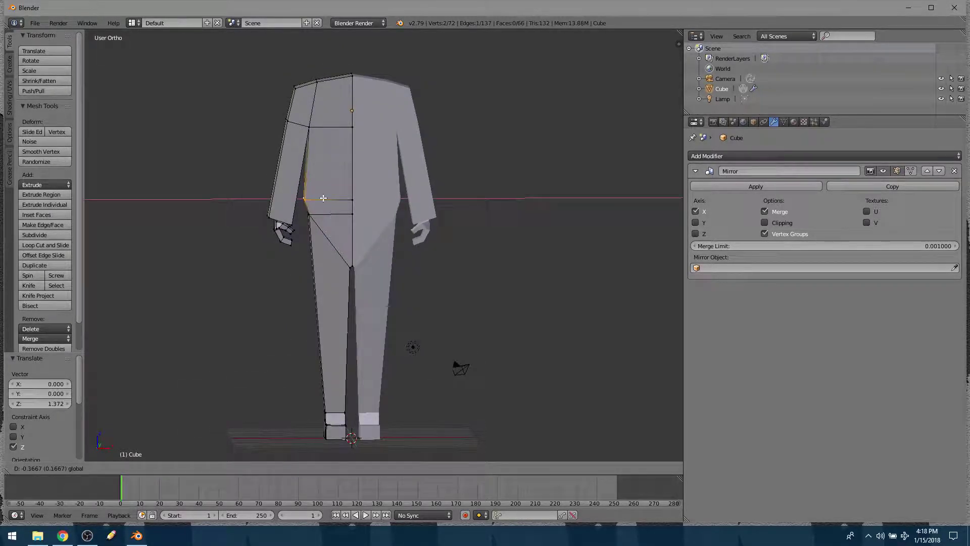
pyautogui.click(317, 201)
# Step: Switch to edge selection and move the jacket's front waist edge about -0.79 along Y
pyautogui.hotkey('ctrl', 'Tab')
pyautogui.click(338, 225)
pyautogui.moveTo(328, 201); pyautogui.dragTo(391, 241, button='middle')
pyautogui.press('g')
pyautogui.press('y')
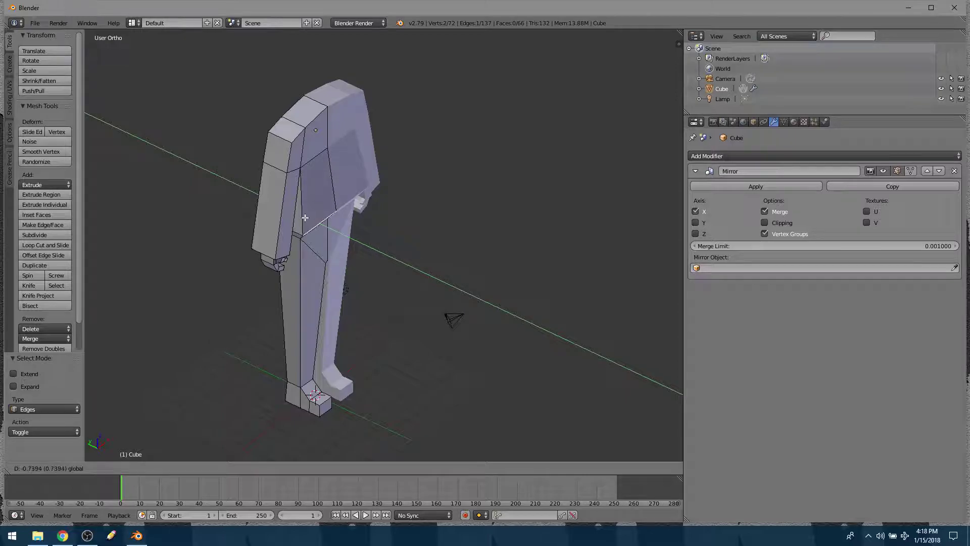
pyautogui.click(305, 218)
# Step: Move the centre edge of the upper chest about -0.77 along Y
pyautogui.rightClick(329, 127)
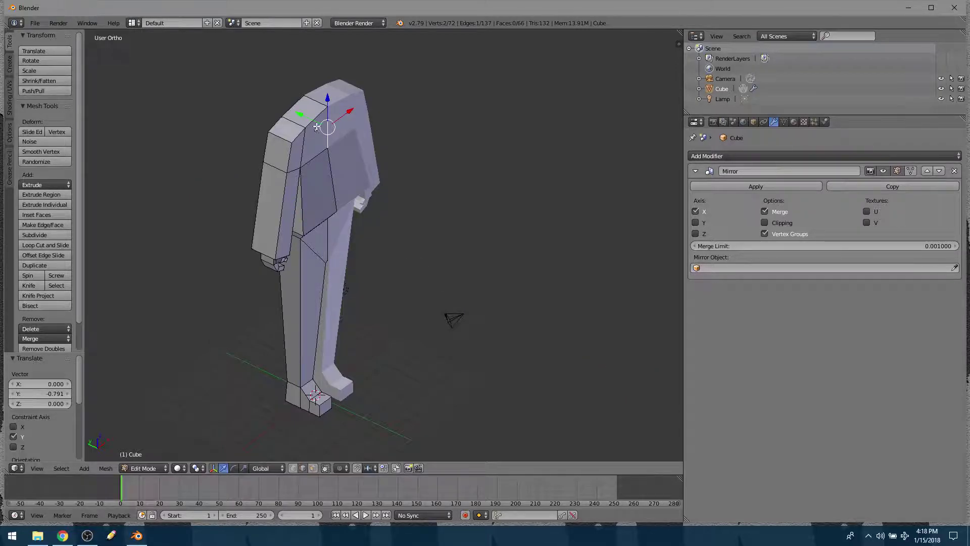
pyautogui.press('g')
pyautogui.press('y')
pyautogui.click(320, 130)
# Step: Move the jacket's back waist edge and the upper back's centre edge together about 0.61 along Y
pyautogui.moveTo(321, 130); pyautogui.dragTo(416, 157, button='middle')
pyautogui.rightClick(355, 240)
pyautogui.keyDown('shift'); pyautogui.rightClick(340, 148); pyautogui.keyUp('shift')
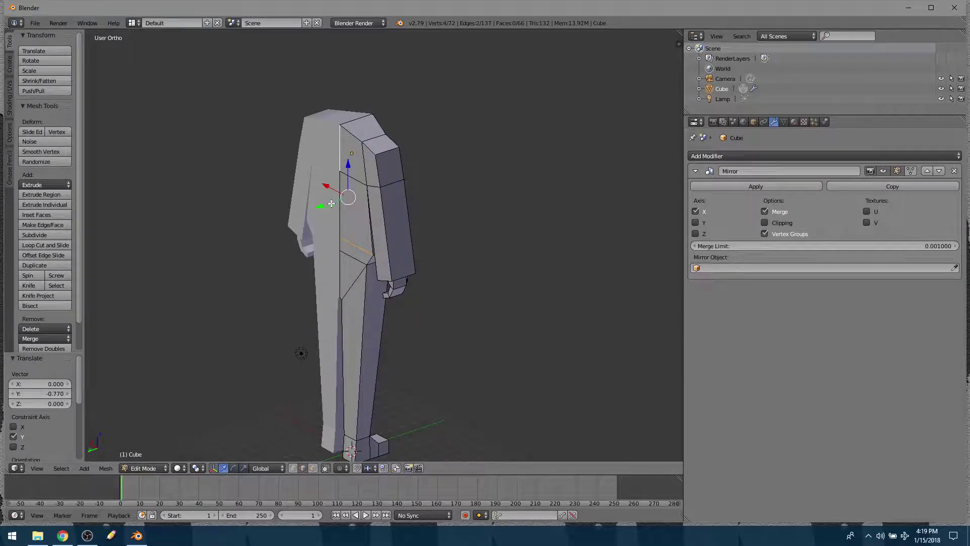
pyautogui.press('g')
pyautogui.press('y')
pyautogui.click(323, 205)
# Step: Lower the jacket's front, side and back waist edges about 1.09 along Z to form the hem
pyautogui.moveTo(324, 205); pyautogui.dragTo(293, 199, button='middle')
pyautogui.keyDown('shift'); pyautogui.rightClick(392, 150); pyautogui.keyUp('shift')
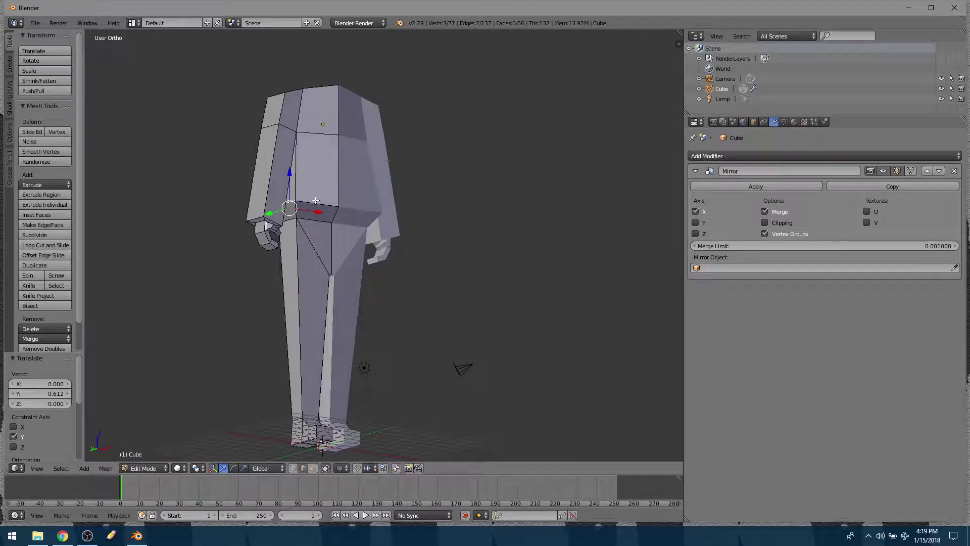
pyautogui.moveTo(300, 186); pyautogui.dragTo(306, 185)
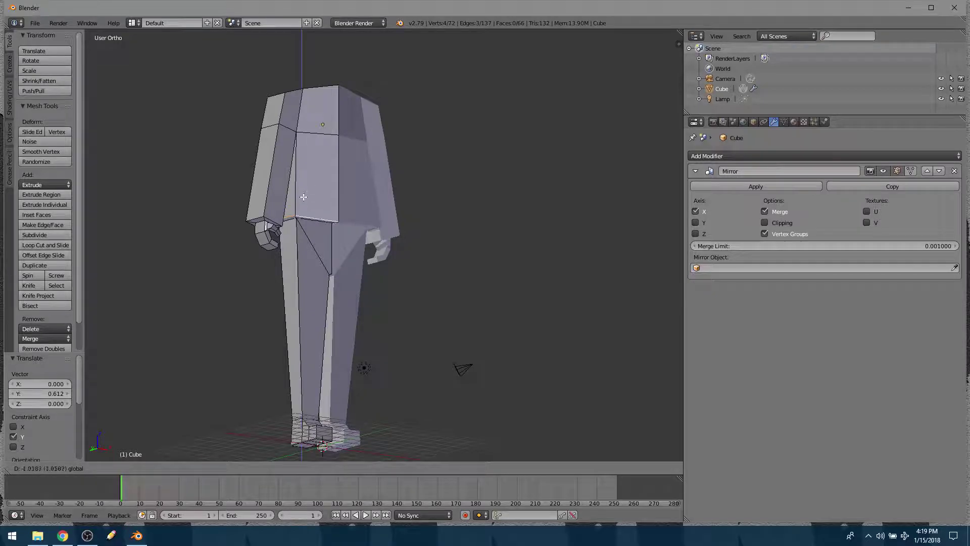
pyautogui.click(303, 197)
# Step: Move the centre edge on the underside of the jacket's front hem about -0.9 along Y
pyautogui.moveTo(303, 198); pyautogui.dragTo(281, 160, button='middle')
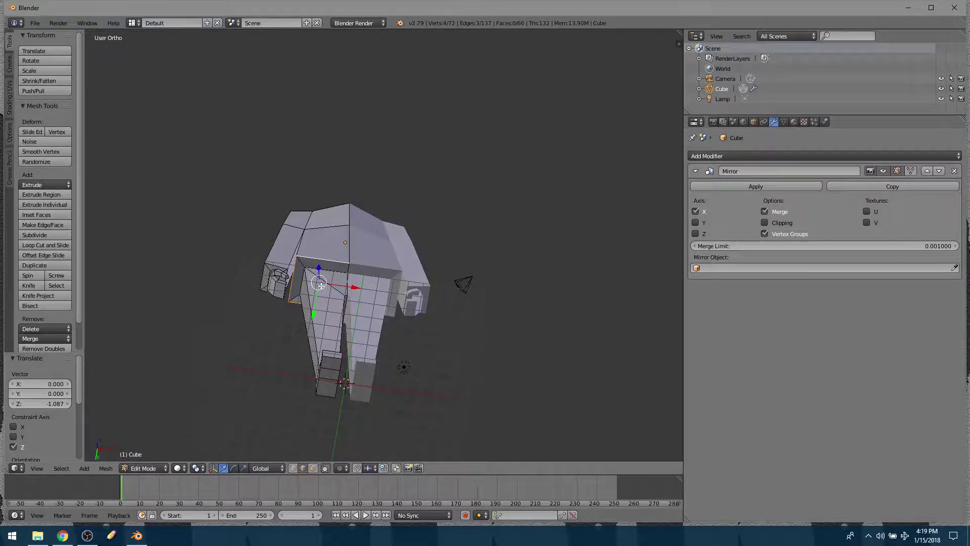
pyautogui.scroll(4, 315, 291)
pyautogui.keyDown('shift'); pyautogui.moveTo(311, 300); pyautogui.dragTo(311, 214, button='middle'); pyautogui.keyUp('shift')
pyautogui.keyDown('shift'); pyautogui.moveTo(269, 182); pyautogui.dragTo(354, 192, button='middle'); pyautogui.keyUp('shift')
pyautogui.scroll(1, 309, 188)
pyautogui.rightClick(358, 190)
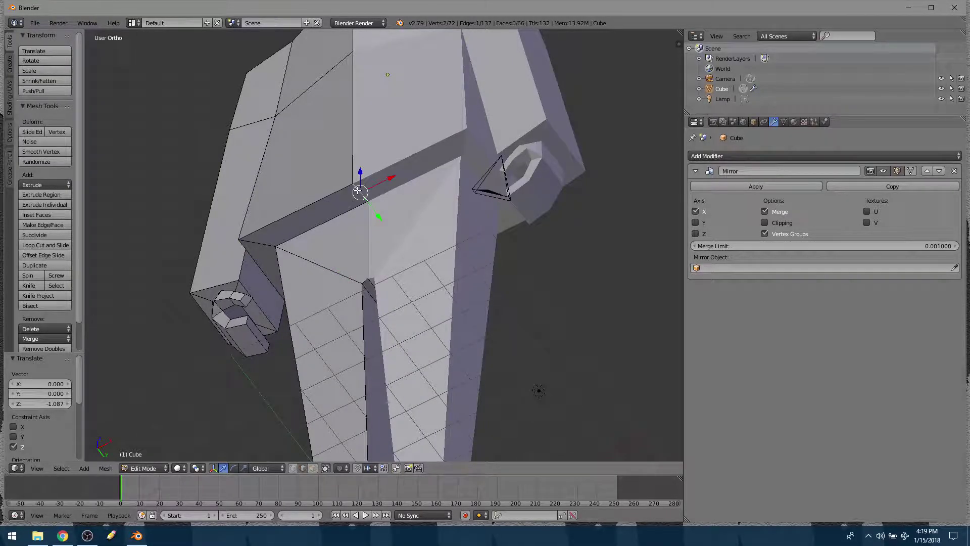
pyautogui.press('g')
pyautogui.press('y')
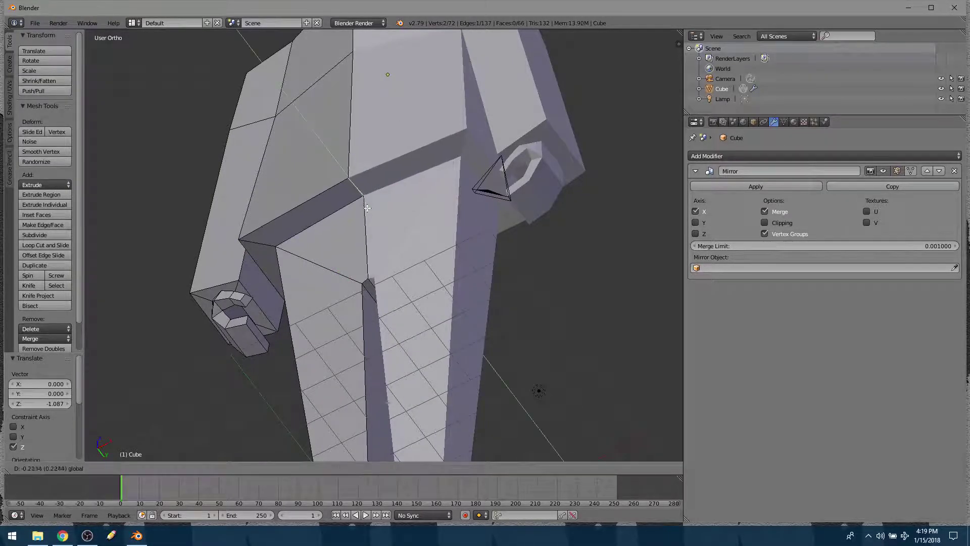
pyautogui.click(350, 196)
# Step: Shift the hem's underside centre edge about 0.7 back along Y
pyautogui.moveTo(349, 196); pyautogui.dragTo(459, 182, button='middle')
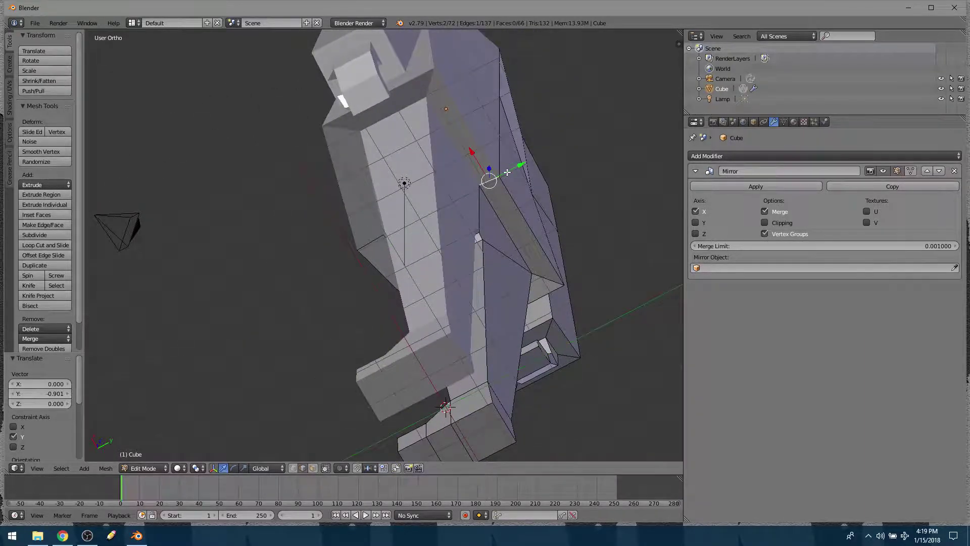
pyautogui.press('g')
pyautogui.press('y')
pyautogui.click(541, 165)
pyautogui.moveTo(541, 166); pyautogui.dragTo(517, 205, button='middle')
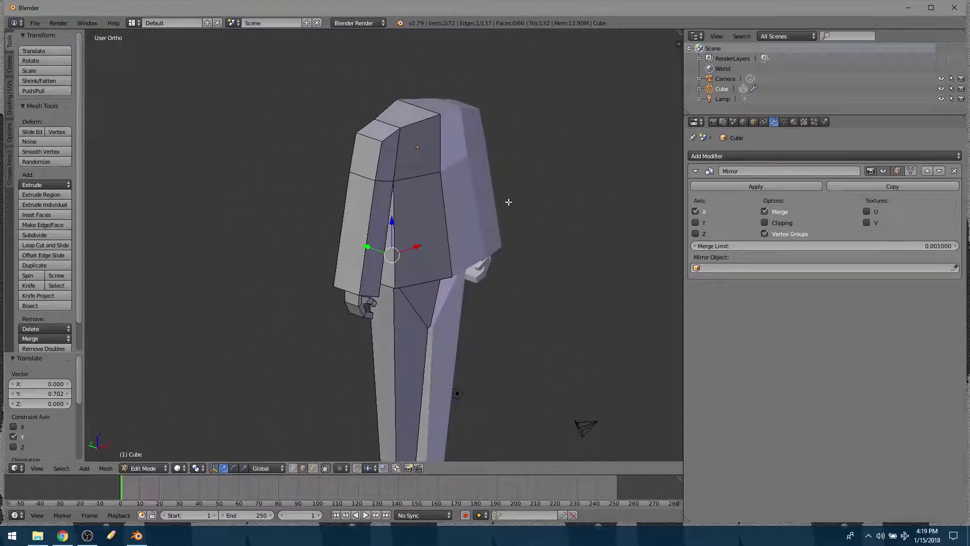
# Step: Add two closely spaced loop cuts around the arm at the elbow
pyautogui.moveTo(466, 248); pyautogui.dragTo(377, 306, button='middle')
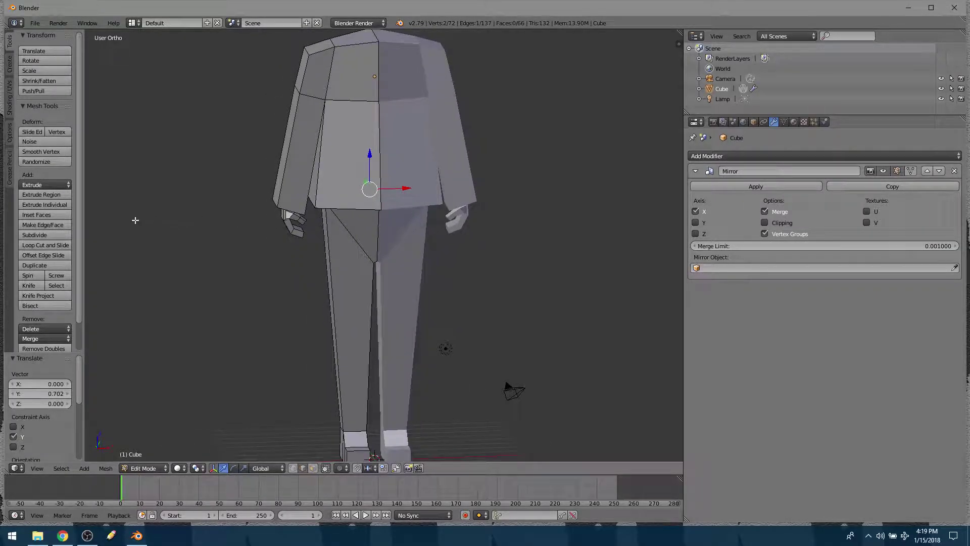
pyautogui.click(56, 243)
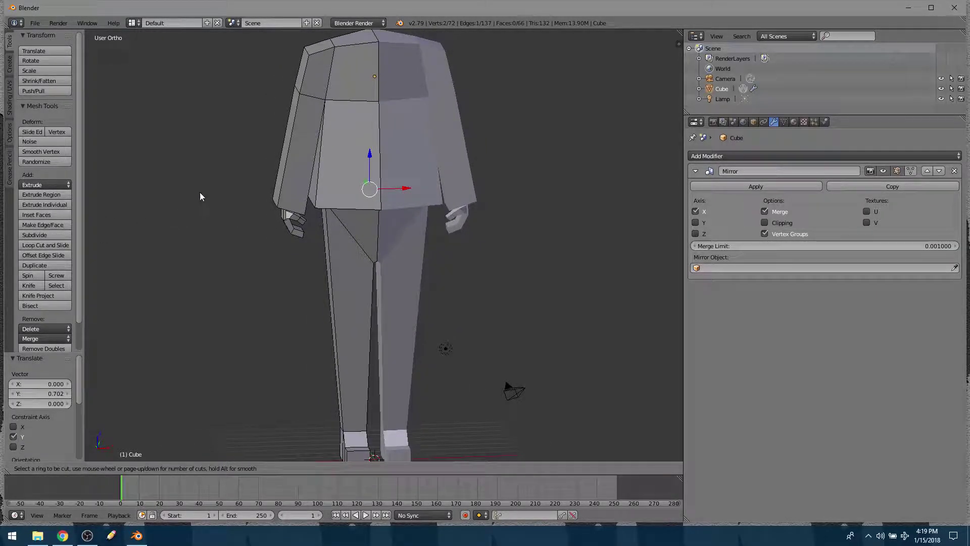
pyautogui.click(280, 147)
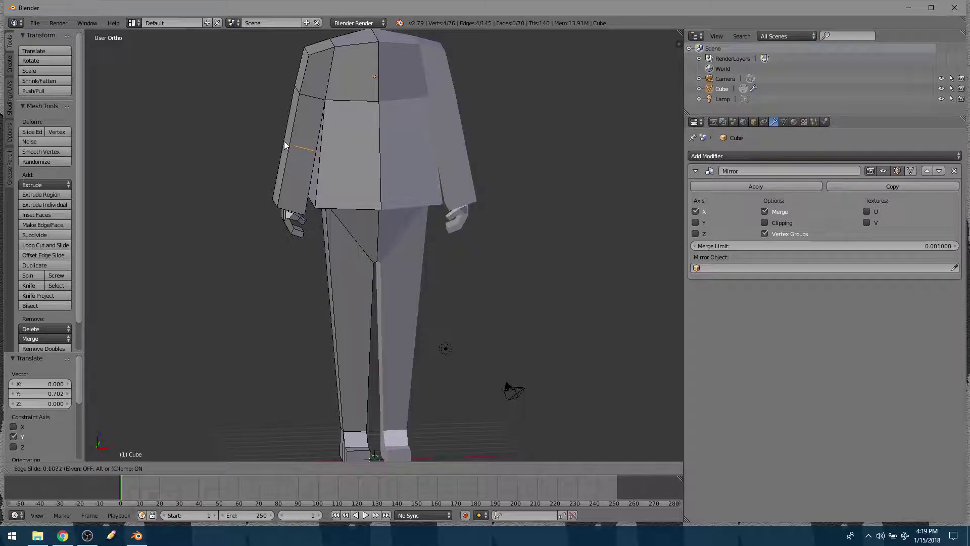
pyautogui.click(284, 140)
pyautogui.click(62, 245)
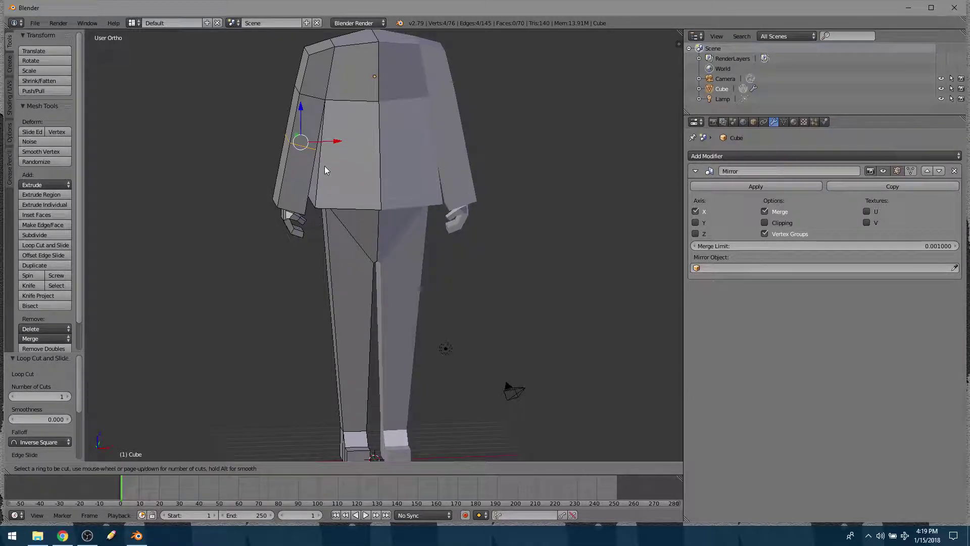
pyautogui.click(296, 174)
pyautogui.click(309, 155)
# Step: Switch to face selection and move the front and back faces of the elbow band about 0.32 along Y
pyautogui.hotkey('ctrl', 'Tab')
pyautogui.click(309, 160)
pyautogui.moveTo(309, 159); pyautogui.dragTo(427, 181, button='middle')
pyautogui.keyDown('shift'); pyautogui.rightClick(408, 182); pyautogui.keyUp('shift')
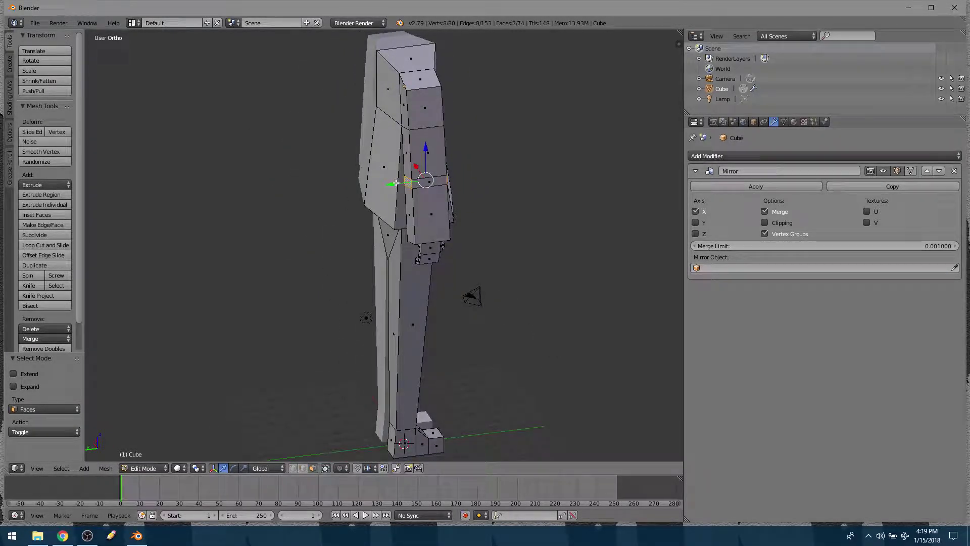
pyautogui.press('g')
pyautogui.press('y')
pyautogui.click(391, 184)
# Step: Add a loop cut around the leg and level it at the knee by raising its lower inner edge about 1.71 along Z
pyautogui.moveTo(391, 184); pyautogui.dragTo(296, 265, button='middle')
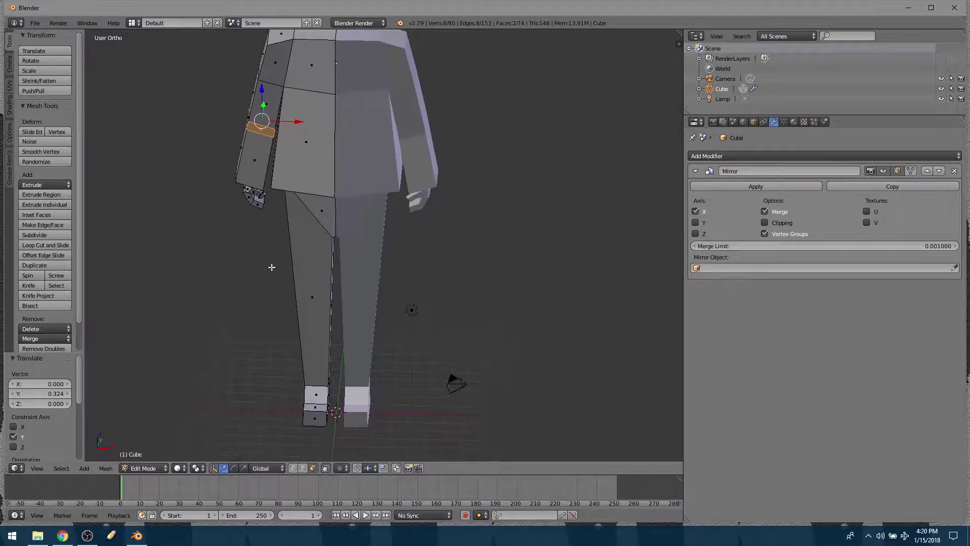
pyautogui.click(60, 244)
pyautogui.click(303, 311)
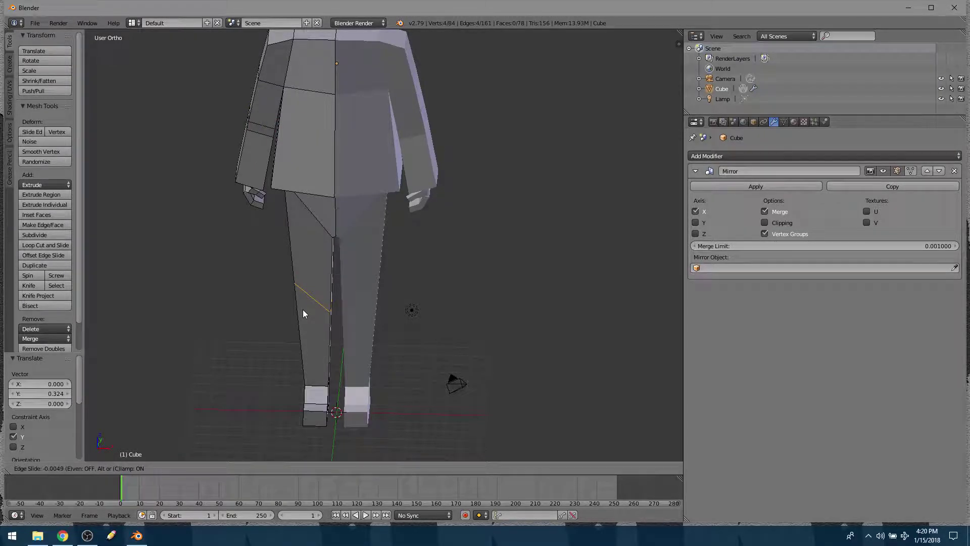
pyautogui.click(302, 310)
pyautogui.moveTo(302, 309)
pyautogui.mouseDown(button='middle')
pyautogui.moveTo(333, 311)
pyautogui.moveTo(275, 295)
pyautogui.moveTo(311, 305)
pyautogui.mouseUp(button='middle')
pyautogui.rightClick(336, 310)
pyautogui.moveTo(338, 294); pyautogui.dragTo(339, 260)
pyautogui.moveTo(340, 260); pyautogui.dragTo(342, 281, button='middle')
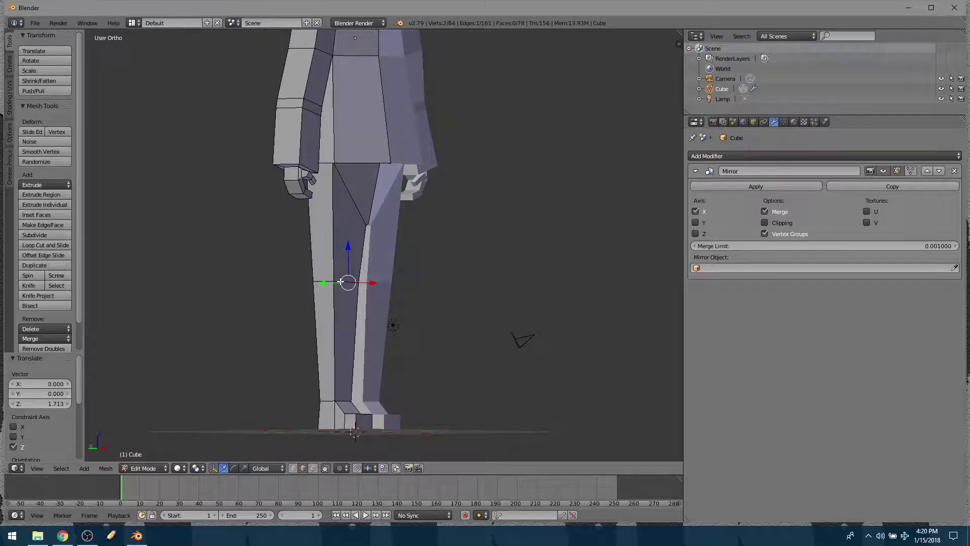
# Step: Add two more loop cuts on the lower leg and slide both up close beneath the knee loop
pyautogui.click(52, 245)
pyautogui.click(327, 326)
pyautogui.click(332, 331)
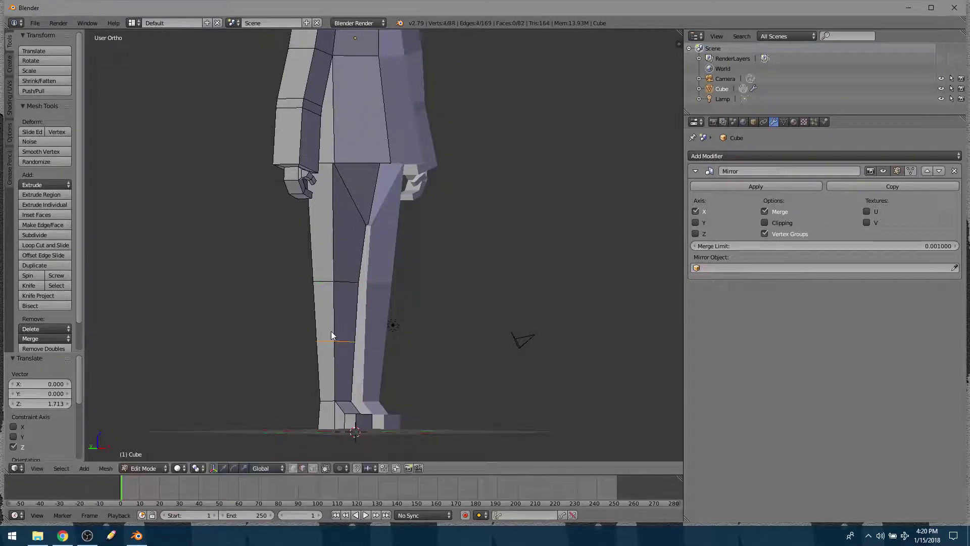
pyautogui.click(331, 292)
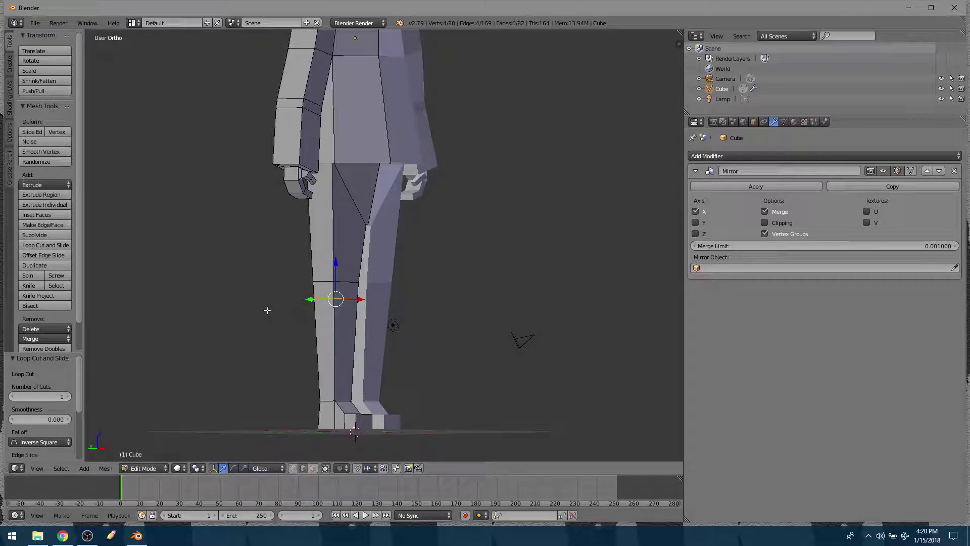
pyautogui.click(46, 245)
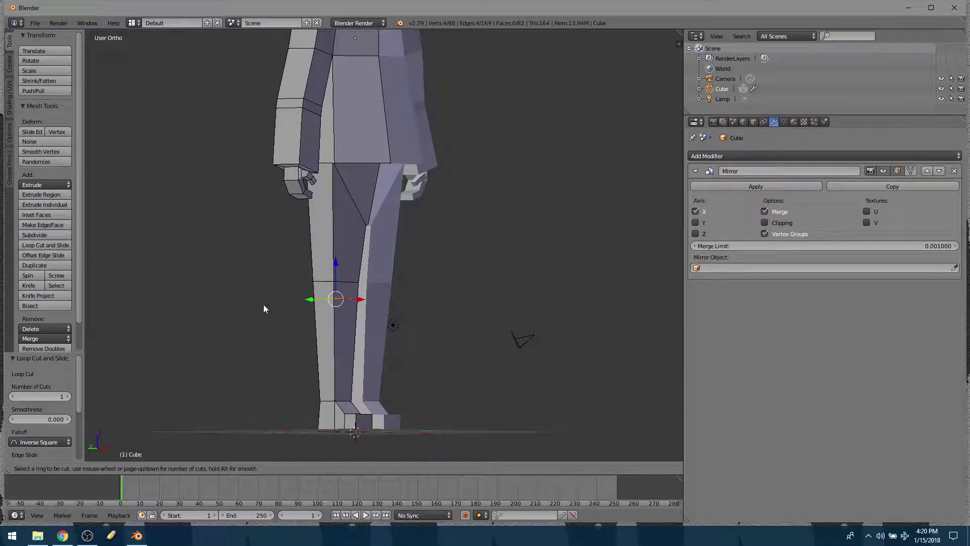
pyautogui.click(327, 337)
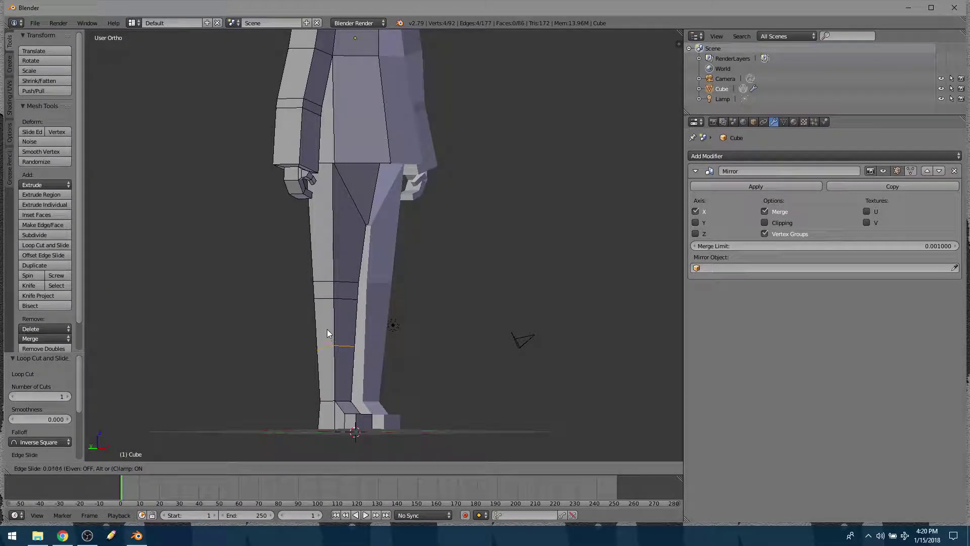
pyautogui.click(323, 290)
# Step: Scale the lowest knee loop by about 1.127
pyautogui.moveTo(385, 309)
pyautogui.mouseDown(button='middle')
pyautogui.moveTo(369, 344)
pyautogui.moveTo(395, 324)
pyautogui.mouseUp(button='middle')
pyautogui.scroll(4, 355, 344)
pyautogui.press('s')
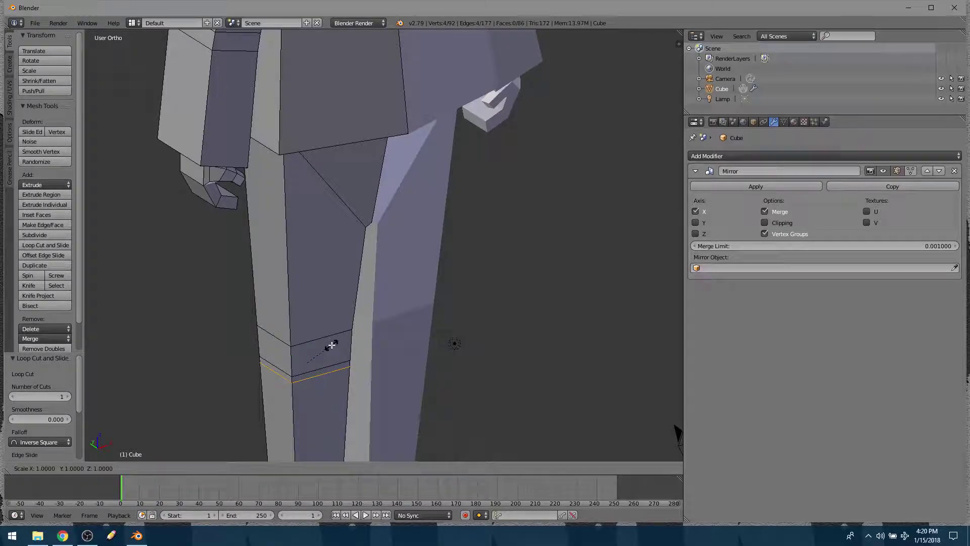
pyautogui.click(336, 344)
pyautogui.scroll(-6, 428, 332)
pyautogui.moveTo(429, 332); pyautogui.dragTo(357, 334, button='middle')
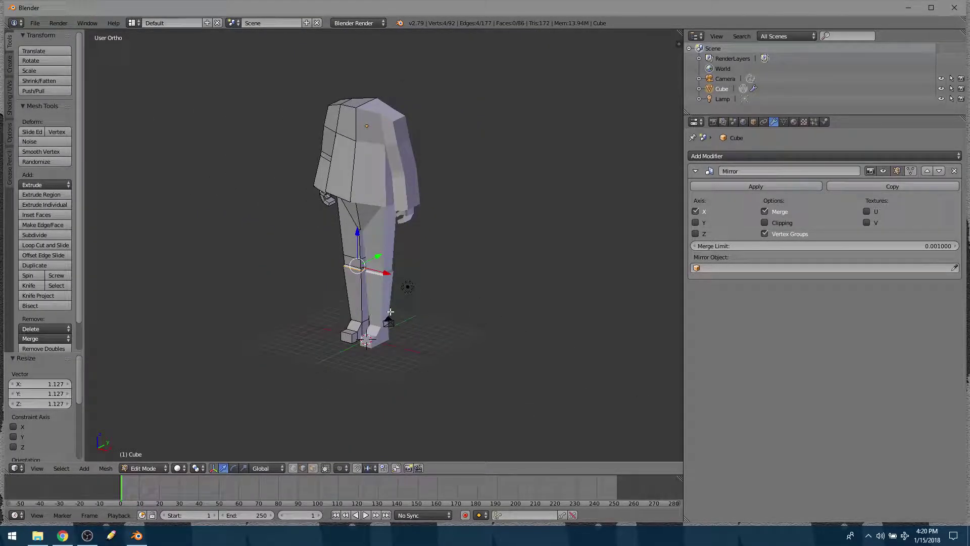
pyautogui.moveTo(335, 286); pyautogui.dragTo(489, 236, button='middle')
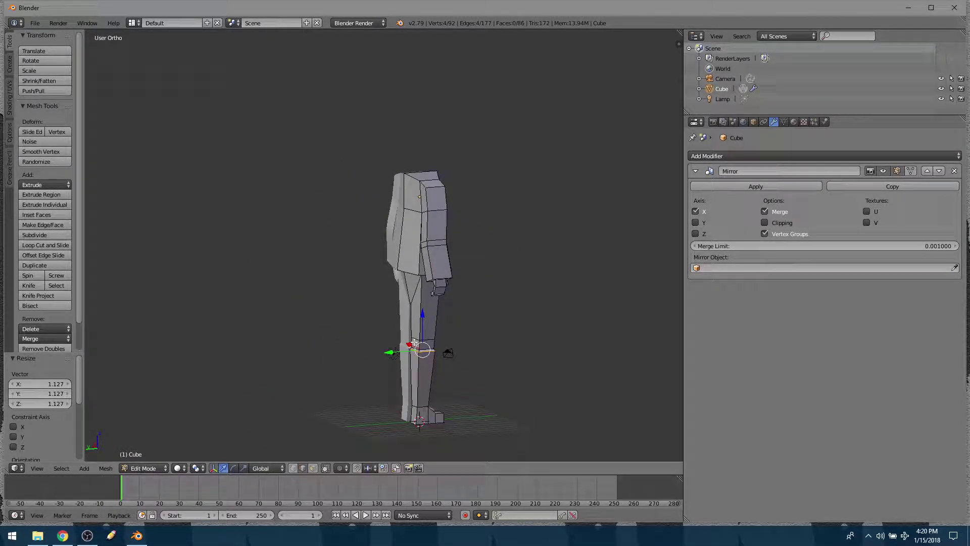
# Step: Select the edges around the knee and move them about -0.37 along Y
pyautogui.rightClick(423, 345)
pyautogui.keyDown('shift'); pyautogui.rightClick(417, 349); pyautogui.keyUp('shift')
pyautogui.moveTo(417, 348); pyautogui.dragTo(440, 368, button='middle')
pyautogui.keyDown('shift'); pyautogui.rightClick(384, 356); pyautogui.keyUp('shift')
pyautogui.scroll(5, 354, 296)
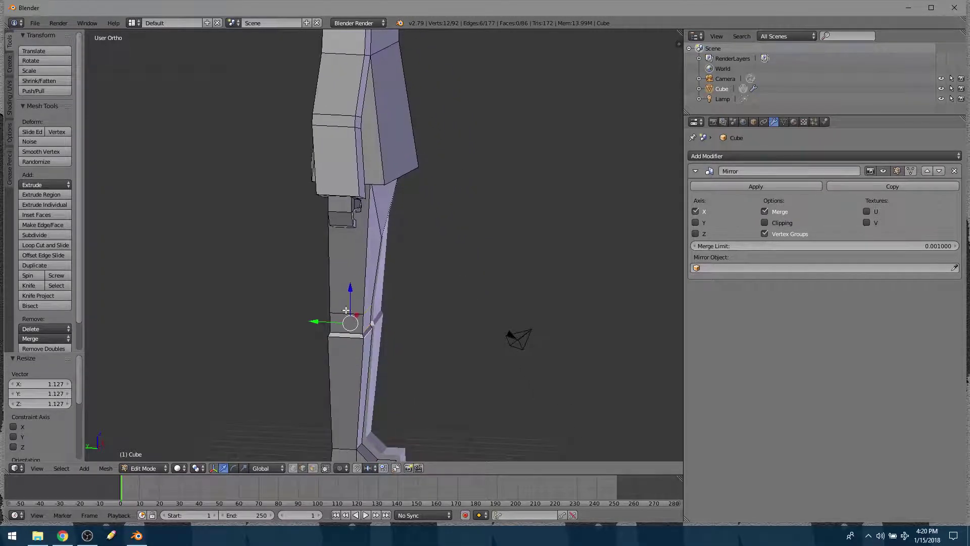
pyautogui.press('g')
pyautogui.press('y')
pyautogui.click(513, 339)
pyautogui.moveTo(513, 339); pyautogui.dragTo(403, 217, button='middle')
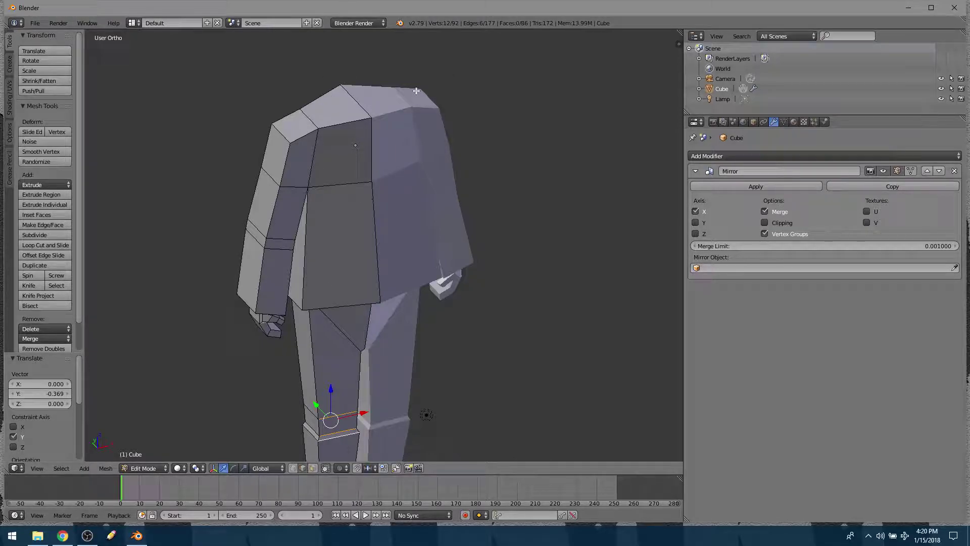
pyautogui.moveTo(431, 212); pyautogui.dragTo(380, 174, button='middle')
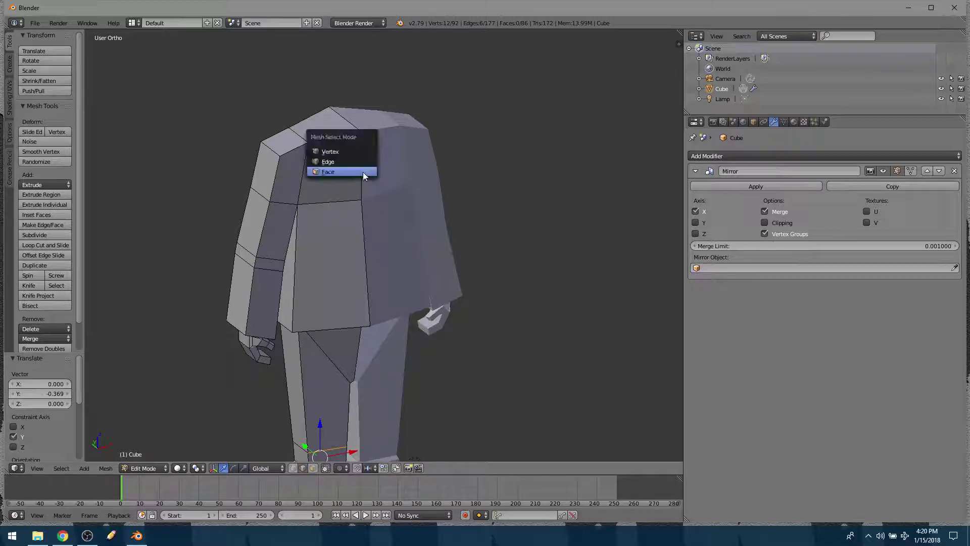
# Step: Select the three torso faces running from shoulder top to hem along the centre line and inset them about 0.755
pyautogui.hotkey('ctrl', 'Tab')
pyautogui.click(362, 173)
pyautogui.rightClick(322, 124)
pyautogui.keyDown('shift'); pyautogui.rightClick(332, 183); pyautogui.keyUp('shift')
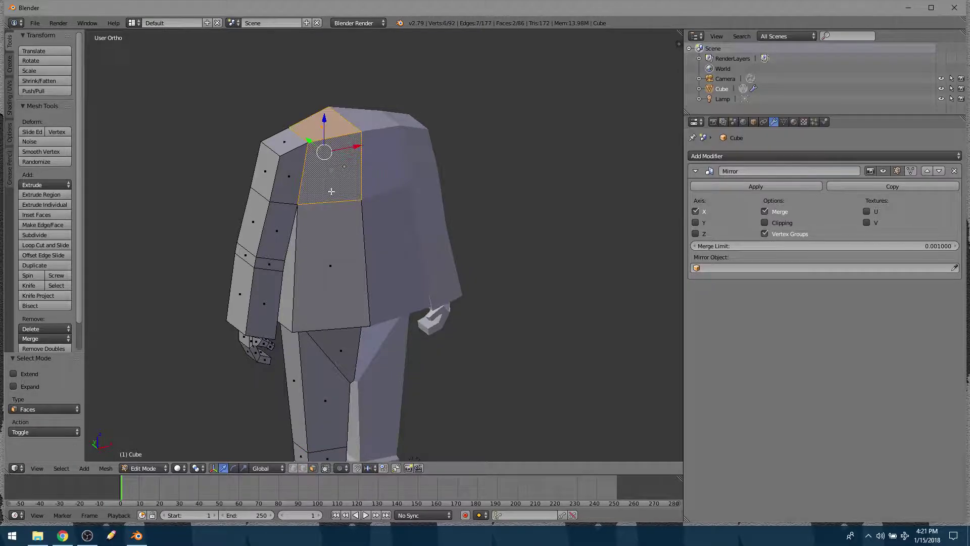
pyautogui.keyDown('shift'); pyautogui.rightClick(330, 265); pyautogui.keyUp('shift')
pyautogui.moveTo(448, 245); pyautogui.dragTo(428, 192, button='middle')
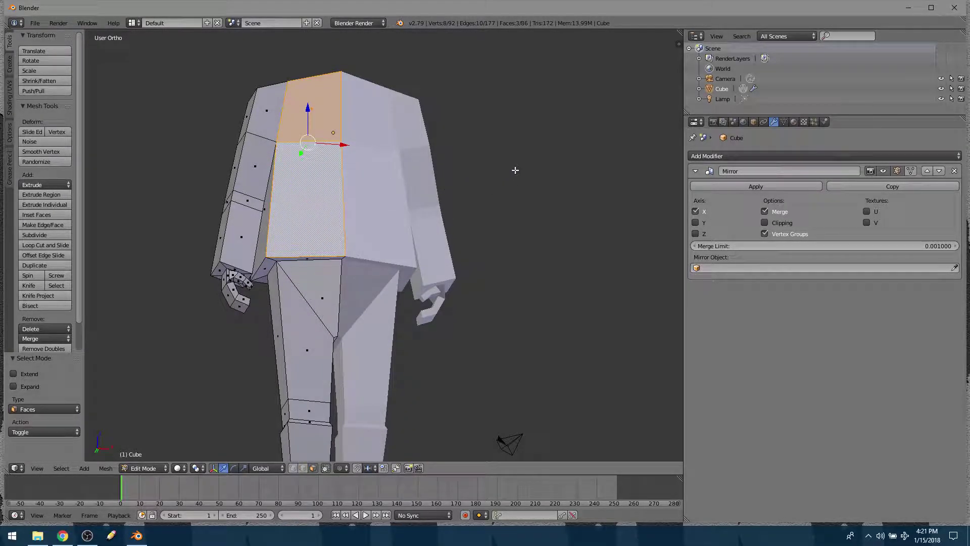
pyautogui.press('i')
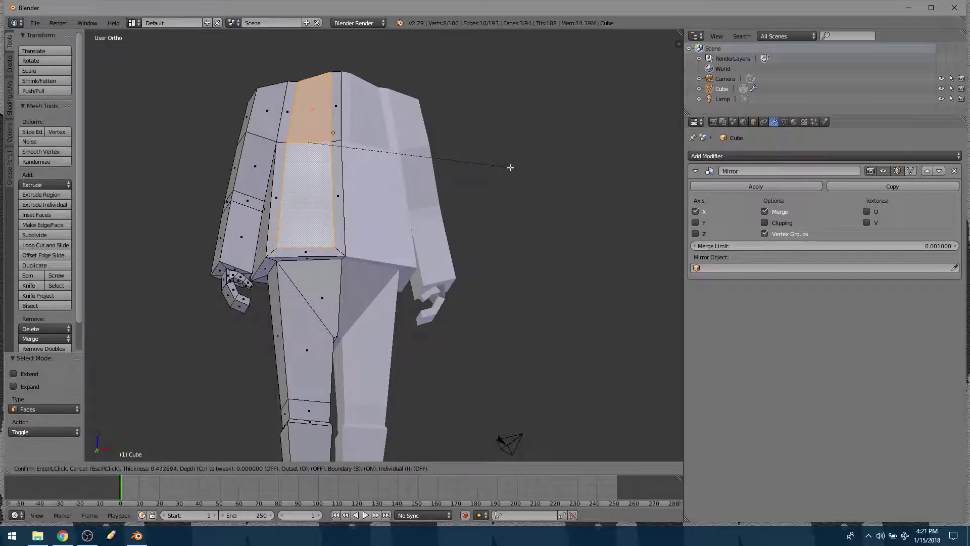
pyautogui.click(504, 169)
# Step: Delete the three inset border faces running along the torso's centre line
pyautogui.moveTo(340, 172); pyautogui.dragTo(321, 211, button='middle')
pyautogui.rightClick(330, 161)
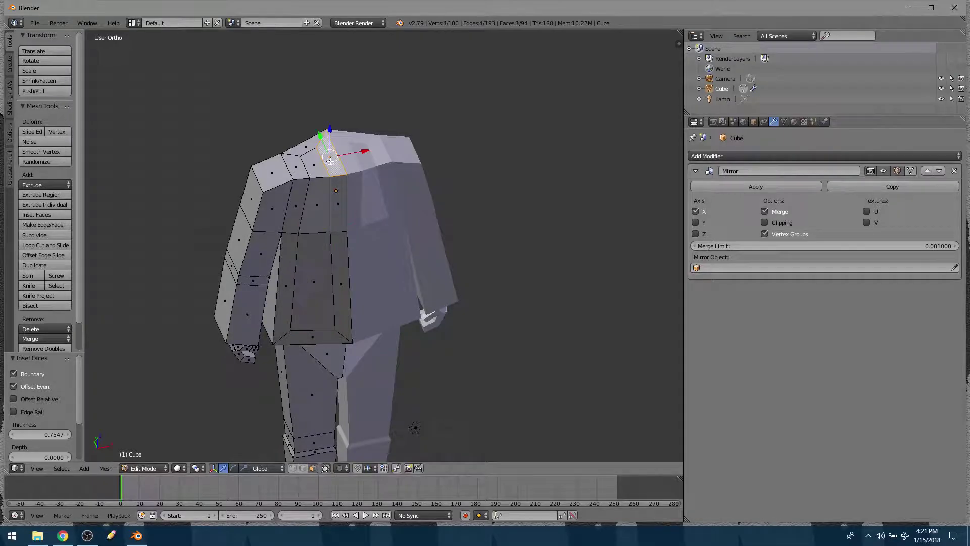
pyautogui.keyDown('shift'); pyautogui.rightClick(341, 200); pyautogui.keyUp('shift')
pyautogui.keyDown('shift'); pyautogui.rightClick(345, 265); pyautogui.keyUp('shift')
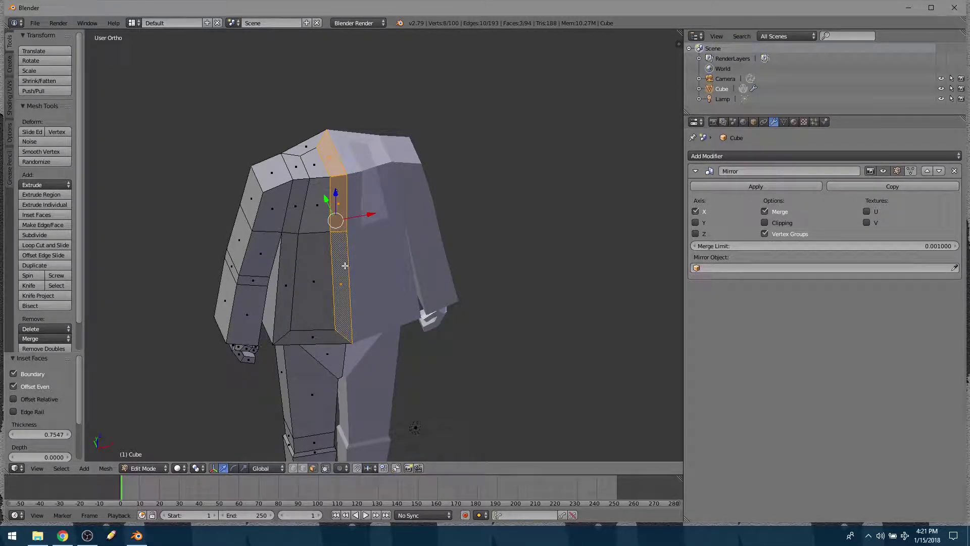
pyautogui.press('x')
pyautogui.click(379, 262)
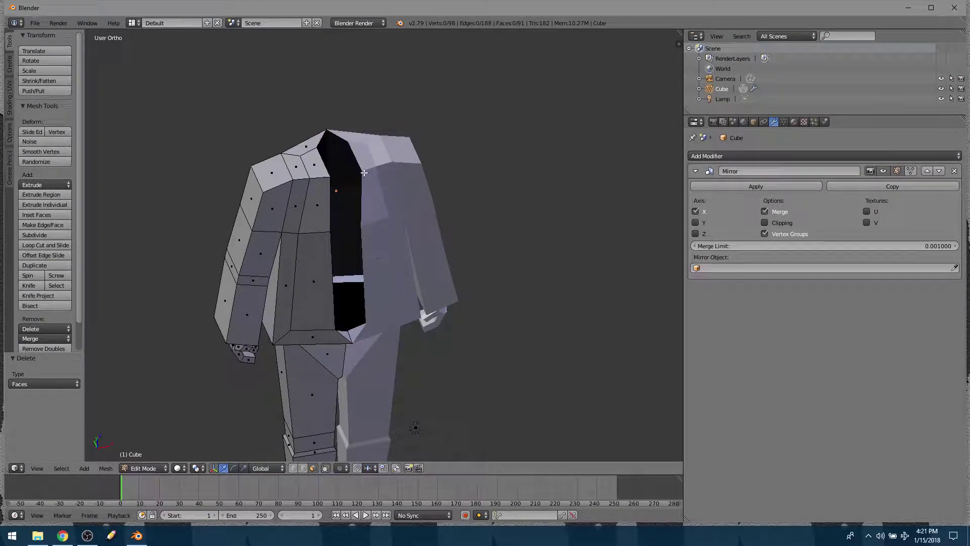
# Step: Select the three inset panel faces and move them about 0.747 along X to the centre line
pyautogui.rightClick(316, 170)
pyautogui.keyDown('shift'); pyautogui.rightClick(322, 202); pyautogui.keyUp('shift')
pyautogui.keyDown('shift'); pyautogui.rightClick(323, 270); pyautogui.keyUp('shift')
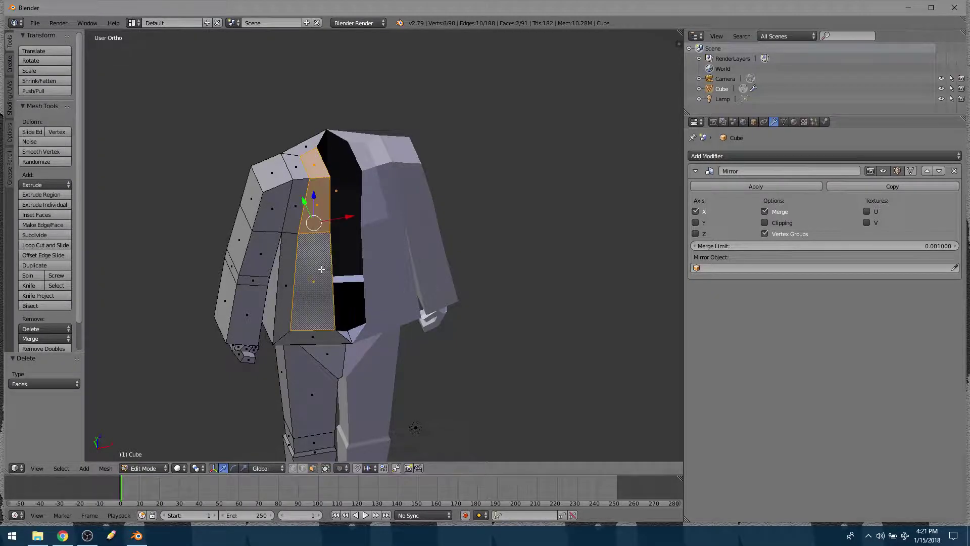
pyautogui.press('g')
pyautogui.press('x')
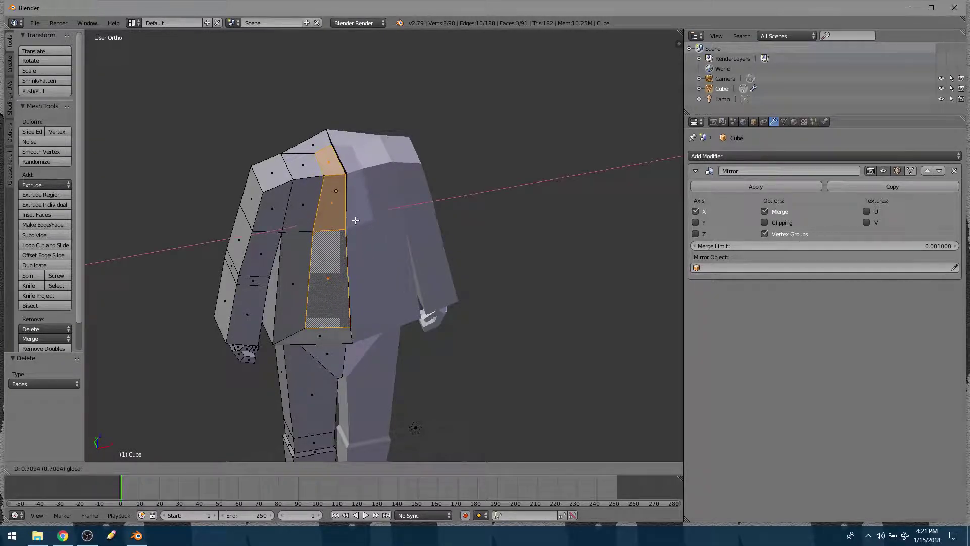
pyautogui.click(362, 204)
# Step: Inset the three panel faces again and delete the thin border faces along the centre line
pyautogui.press('i')
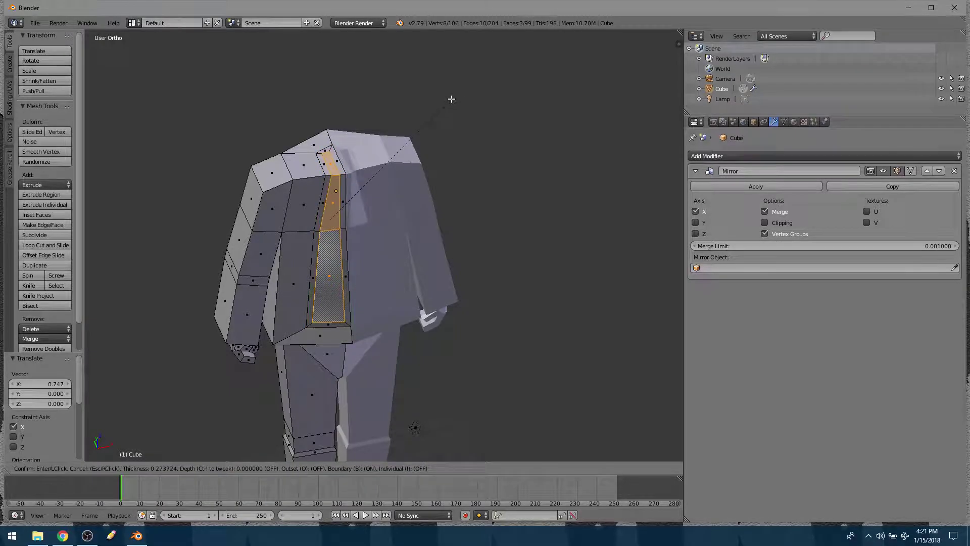
pyautogui.click(449, 97)
pyautogui.click(337, 162)
pyautogui.keyDown('shift'); pyautogui.rightClick(343, 196); pyautogui.keyUp('shift')
pyautogui.keyDown('shift'); pyautogui.rightClick(345, 238); pyautogui.keyUp('shift')
pyautogui.press('x')
pyautogui.click(414, 233)
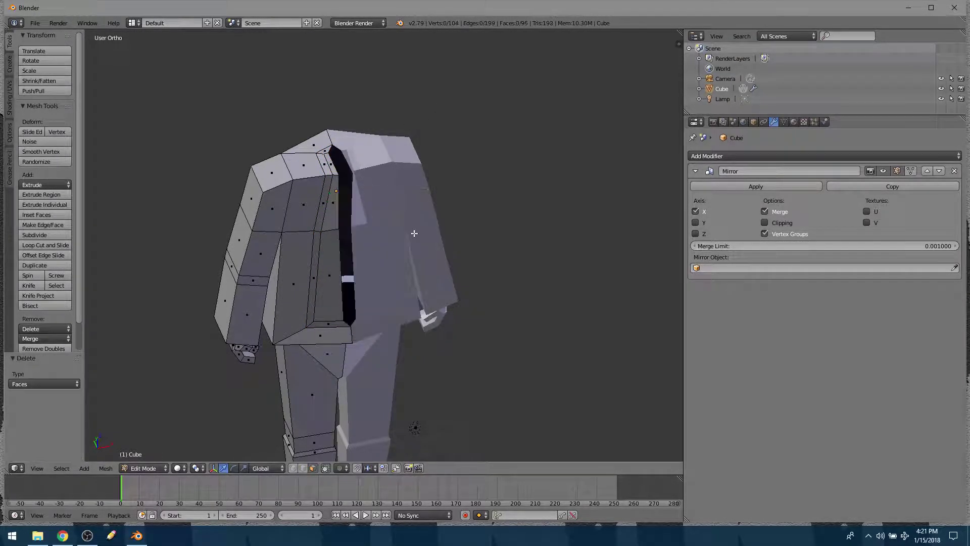
# Step: Move the panel's open centre edges along X onto the mirror line, shifting the lower one about 0.286
pyautogui.rightClick(330, 163)
pyautogui.moveTo(365, 179); pyautogui.dragTo(349, 173, button='middle')
pyautogui.scroll(2, 327, 136)
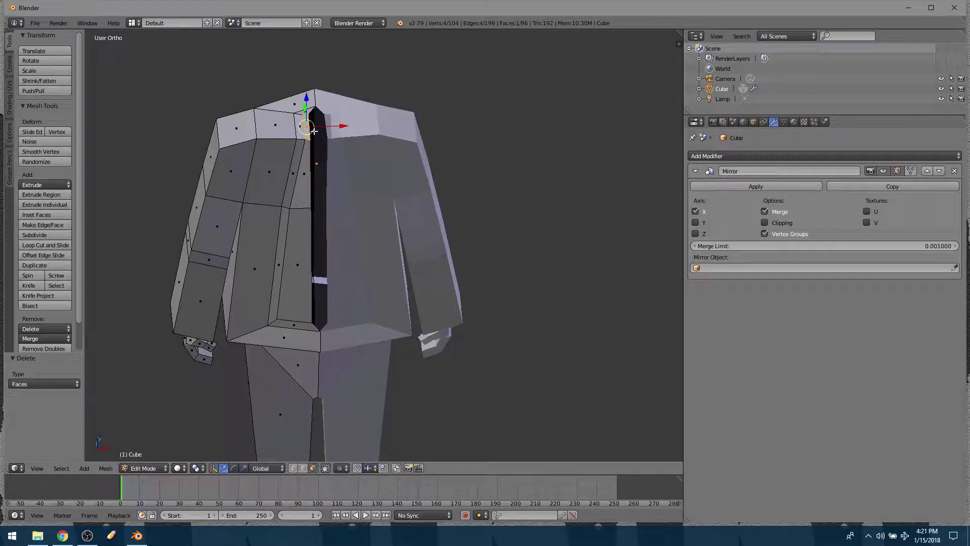
pyautogui.moveTo(337, 162); pyautogui.dragTo(340, 167)
pyautogui.hotkey('ctrl', 'Tab')
pyautogui.click(345, 174)
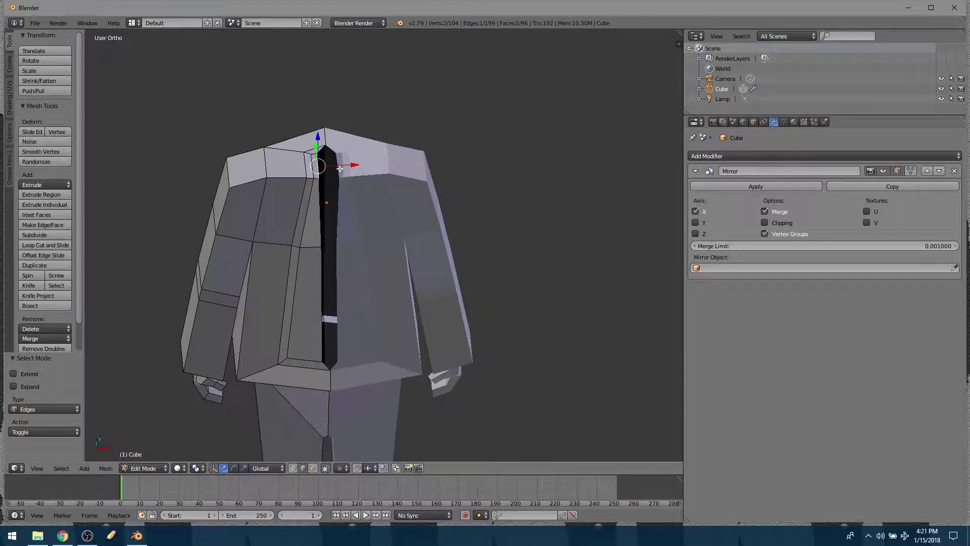
pyautogui.moveTo(340, 166); pyautogui.dragTo(351, 167)
pyautogui.rightClick(323, 277)
pyautogui.moveTo(354, 305); pyautogui.dragTo(360, 308)
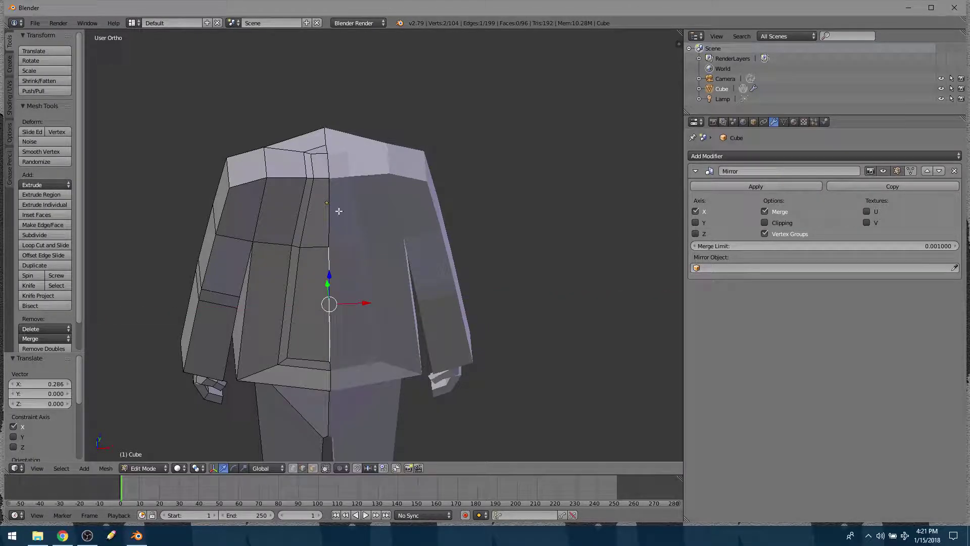
# Step: Reposition the rear edge of the inset on top of the shoulder and move its two side edges about -0.562 along X
pyautogui.moveTo(339, 257); pyautogui.dragTo(450, 216, button='middle')
pyautogui.rightClick(433, 247)
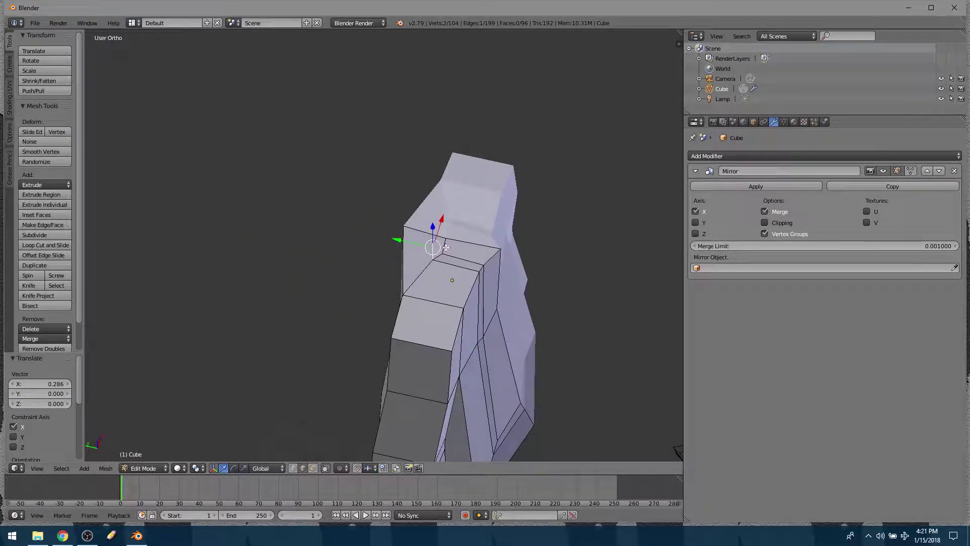
pyautogui.moveTo(445, 255); pyautogui.dragTo(452, 222, button='middle')
pyautogui.moveTo(427, 217); pyautogui.dragTo(412, 217)
pyautogui.moveTo(413, 217); pyautogui.dragTo(372, 212, button='middle')
pyautogui.scroll(3, 372, 213)
pyautogui.rightClick(355, 232)
pyautogui.moveTo(370, 236); pyautogui.dragTo(353, 236)
pyautogui.scroll(-3, 396, 308)
pyautogui.moveTo(397, 212); pyautogui.dragTo(370, 250, button='middle')
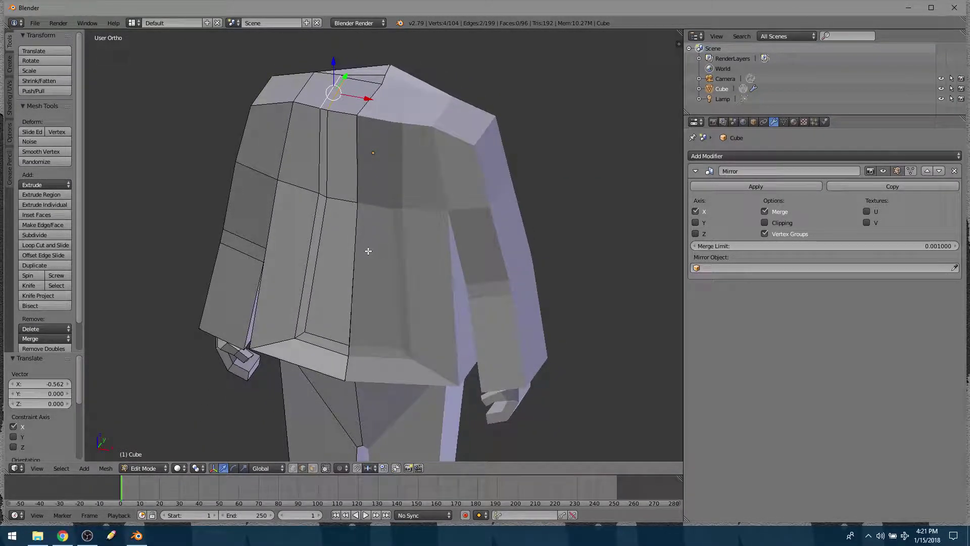
# Step: Select the inner inset face on top of the shoulder, lower it about 0.591 along Z and raise it partway again
pyautogui.hotkey('ctrl', 'Tab')
pyautogui.click(371, 268)
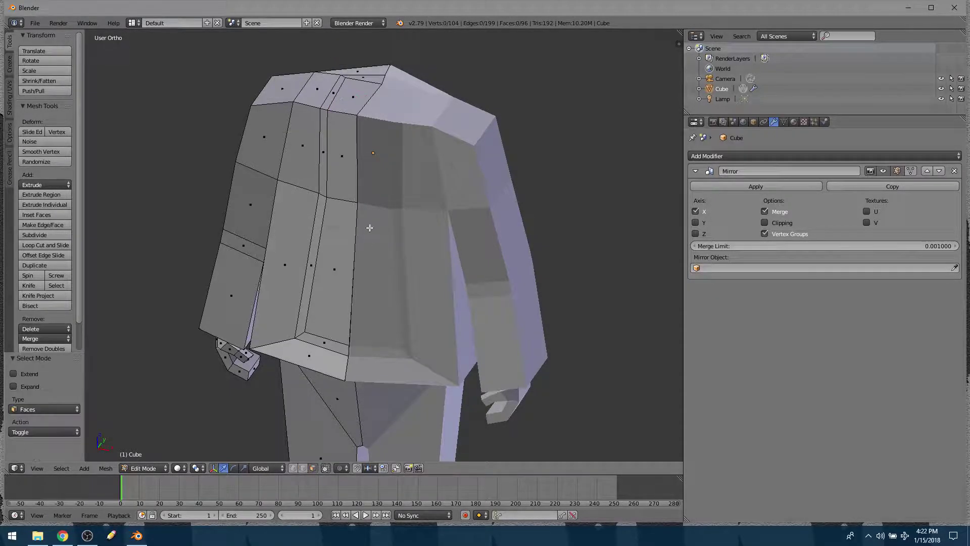
pyautogui.rightClick(348, 94)
pyautogui.moveTo(349, 95); pyautogui.dragTo(372, 159, button='middle')
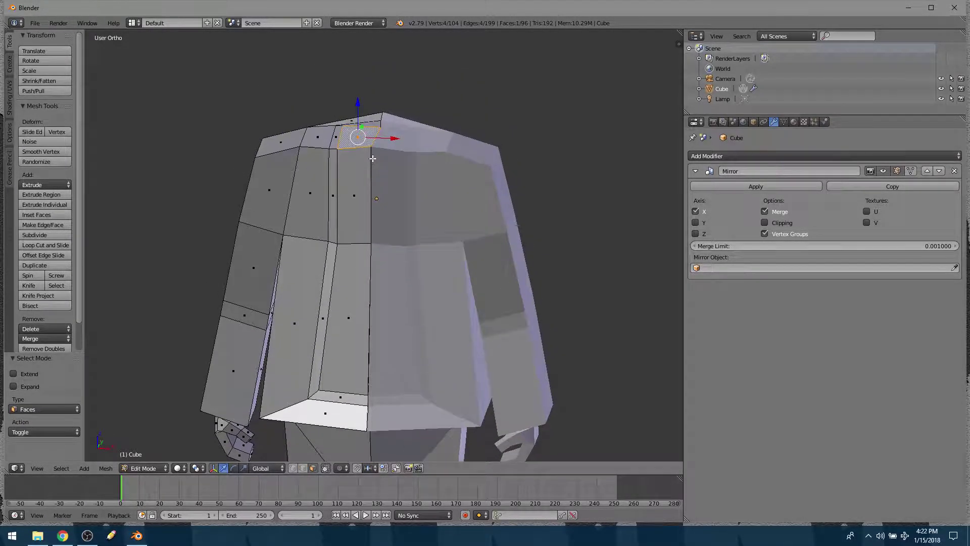
pyautogui.moveTo(358, 109); pyautogui.dragTo(357, 128)
pyautogui.moveTo(358, 128); pyautogui.dragTo(384, 138, button='middle')
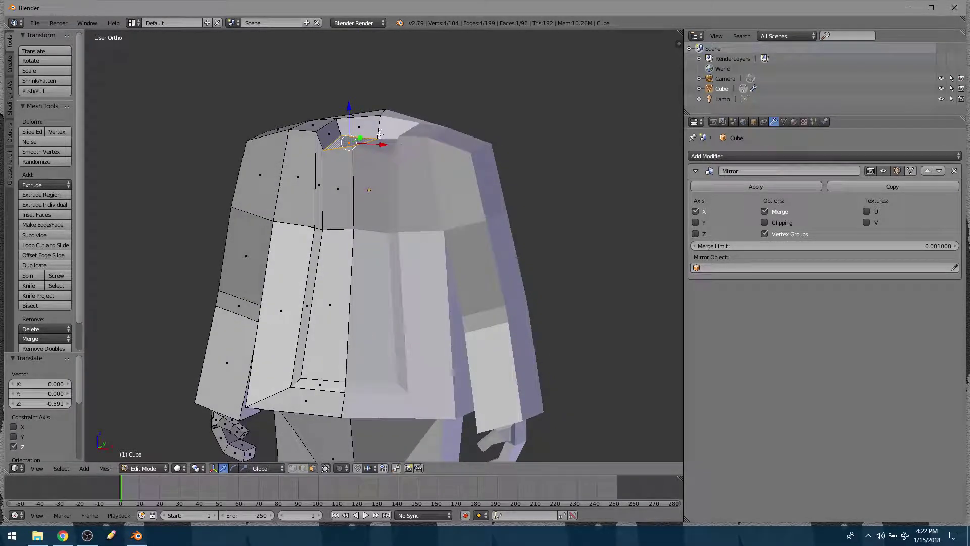
pyautogui.moveTo(351, 117); pyautogui.dragTo(351, 96)
pyautogui.moveTo(351, 96); pyautogui.dragTo(393, 163, button='middle')
# Step: Select the two inner front panel faces and recess them about 0.265 along Y
pyautogui.moveTo(352, 108); pyautogui.dragTo(333, 196, button='middle')
pyautogui.rightClick(327, 197)
pyautogui.keyDown('shift'); pyautogui.rightClick(326, 308); pyautogui.keyUp('shift')
pyautogui.moveTo(326, 308); pyautogui.dragTo(325, 265, button='middle')
pyautogui.moveTo(325, 266); pyautogui.dragTo(331, 261)
pyautogui.moveTo(330, 261); pyautogui.dragTo(324, 169, button='middle')
# Step: Select the two jacket opening edges beside the recessed panel and move them about 0.161 along X
pyautogui.hotkey('ctrl', 'Tab')
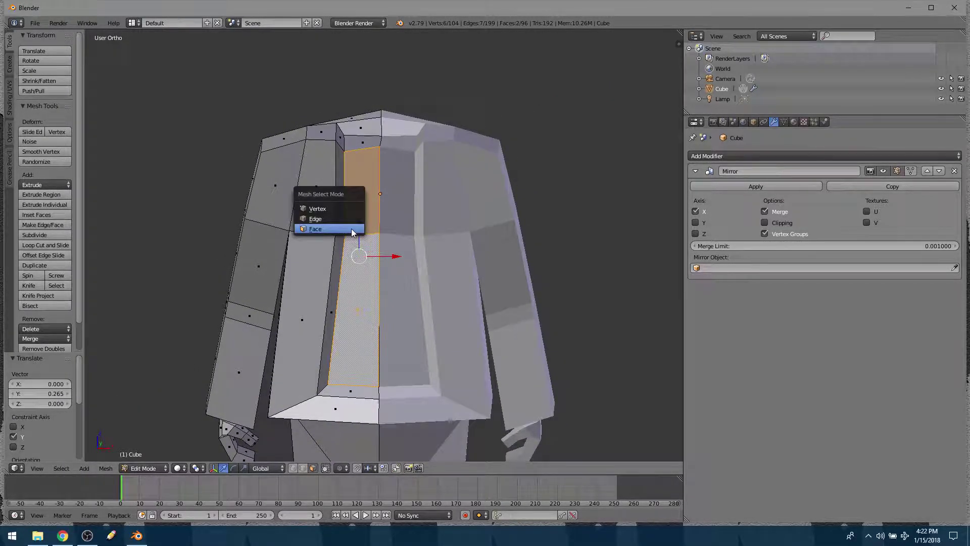
pyautogui.click(351, 229)
pyautogui.rightClick(331, 354)
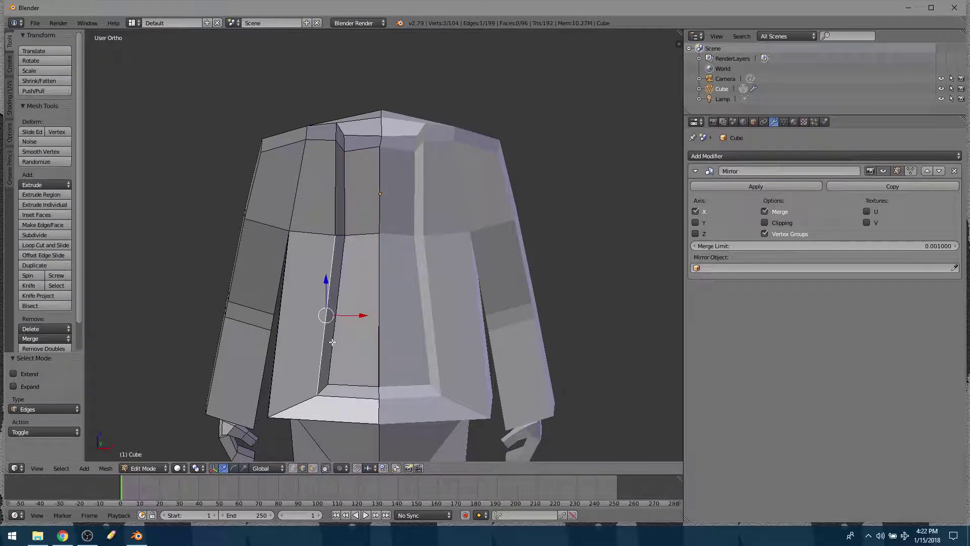
pyautogui.keyDown('shift'); pyautogui.rightClick(332, 207); pyautogui.keyUp('shift')
pyautogui.press('g')
pyautogui.press('x')
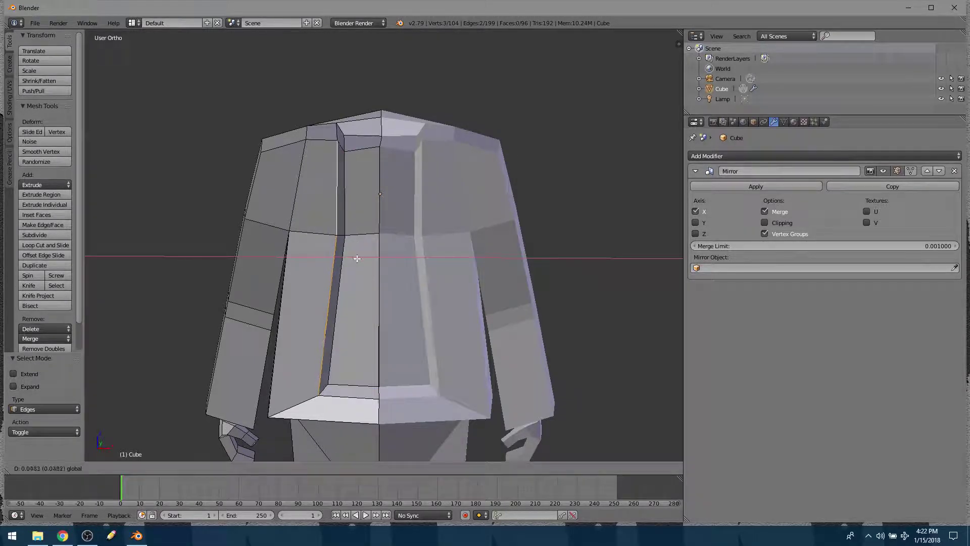
pyautogui.click(357, 254)
# Step: Select the short chest-height edge across the jacket opening's side wall and move it along Y
pyautogui.moveTo(356, 254); pyautogui.dragTo(297, 238, button='middle')
pyautogui.rightClick(312, 233)
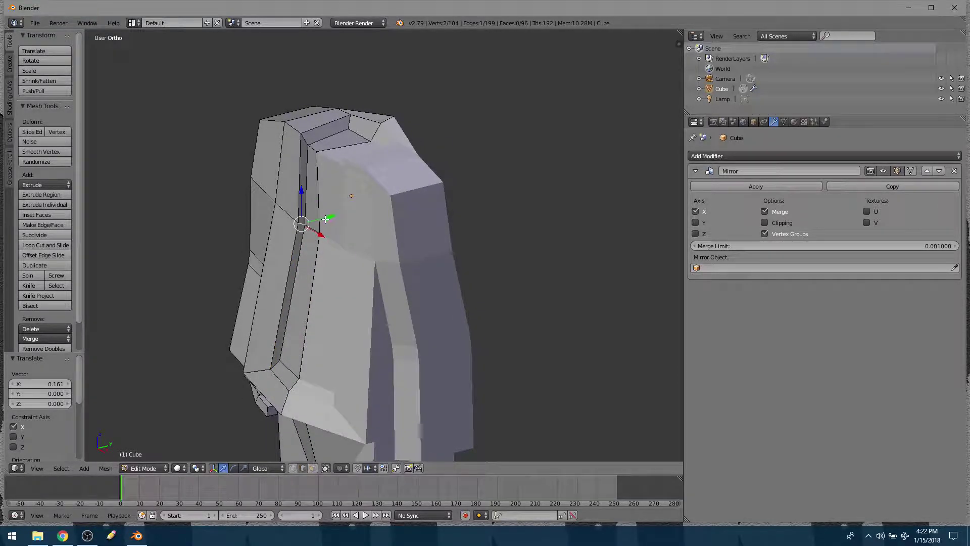
pyautogui.press('g')
pyautogui.press('y')
pyautogui.click(323, 227)
# Step: Select the chest-height vertex on the centre line and move it about -0.290 along Y
pyautogui.moveTo(324, 227); pyautogui.dragTo(336, 261, button='middle')
pyautogui.hotkey('ctrl', 'Tab')
pyautogui.click(337, 234)
pyautogui.rightClick(333, 226)
pyautogui.moveTo(338, 251); pyautogui.dragTo(331, 259)
pyautogui.moveTo(331, 260); pyautogui.dragTo(384, 156, button='middle')
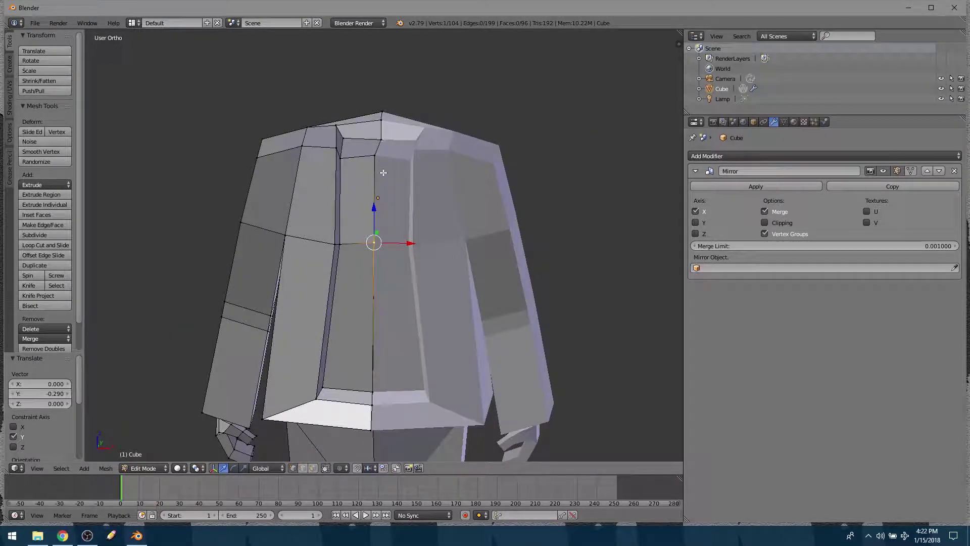
# Step: Select the three faces closing the jacket's front hem, including its underside, and delete them
pyautogui.moveTo(384, 329); pyautogui.dragTo(371, 287, button='middle')
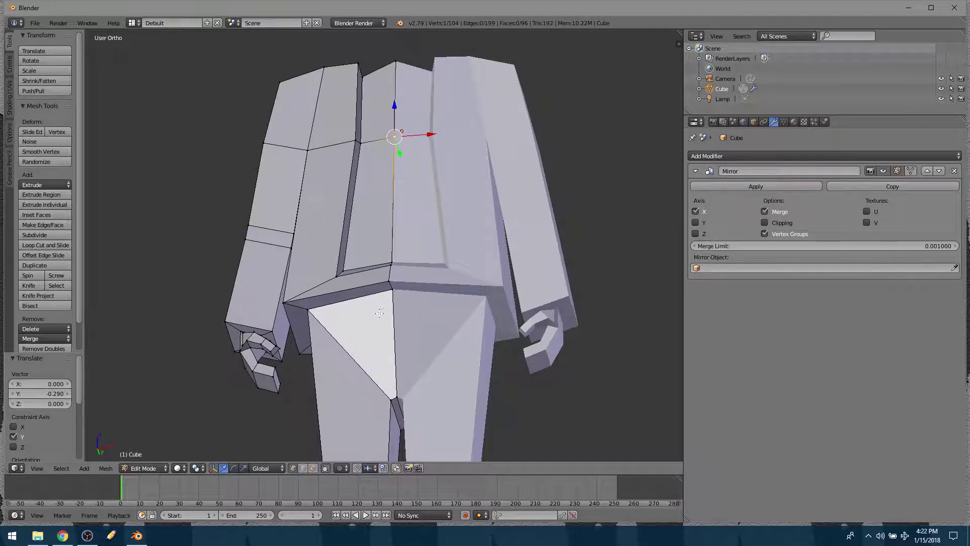
pyautogui.hotkey('ctrl', 'Tab')
pyautogui.press('3')
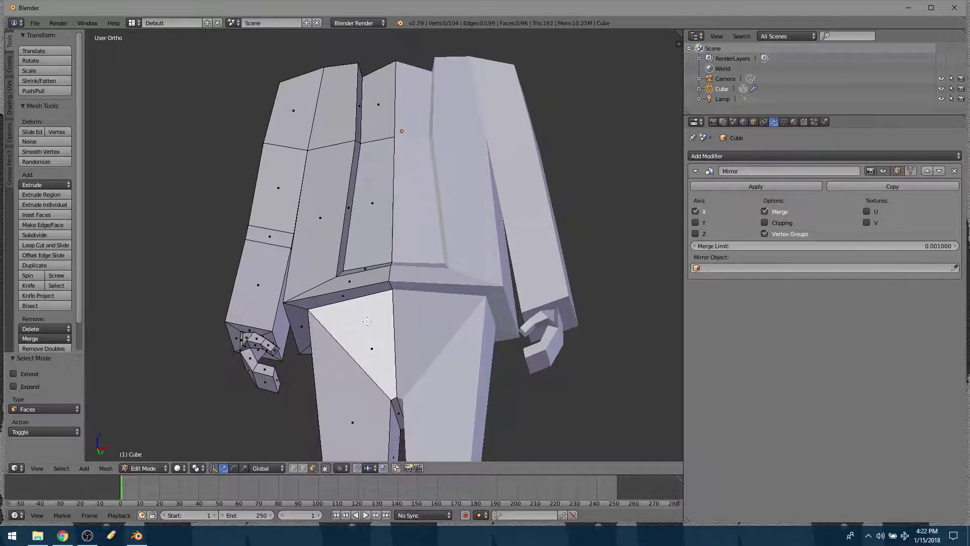
pyautogui.rightClick(343, 294)
pyautogui.keyDown('shift'); pyautogui.rightClick(349, 283); pyautogui.keyUp('shift')
pyautogui.keyDown('shift'); pyautogui.rightClick(364, 271); pyautogui.keyUp('shift')
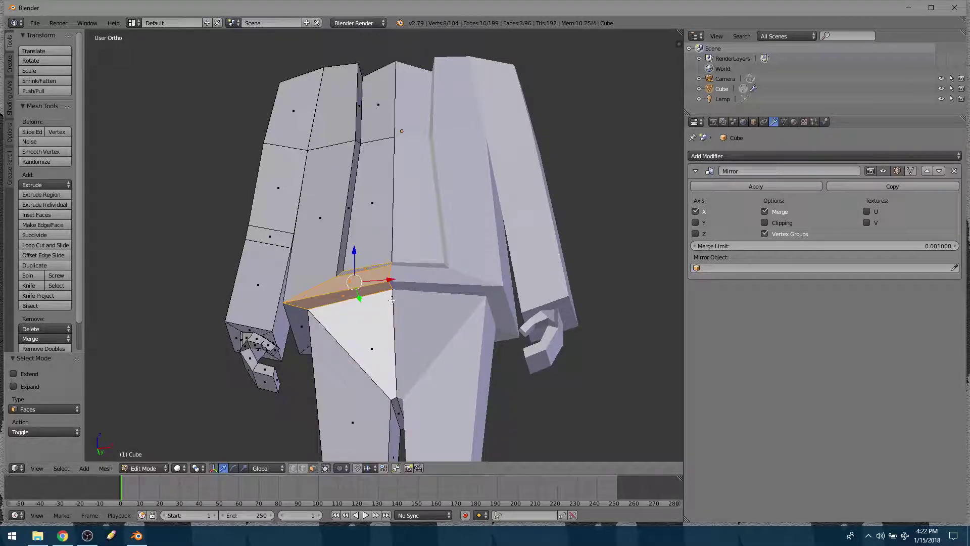
pyautogui.press('x')
pyautogui.click(392, 322)
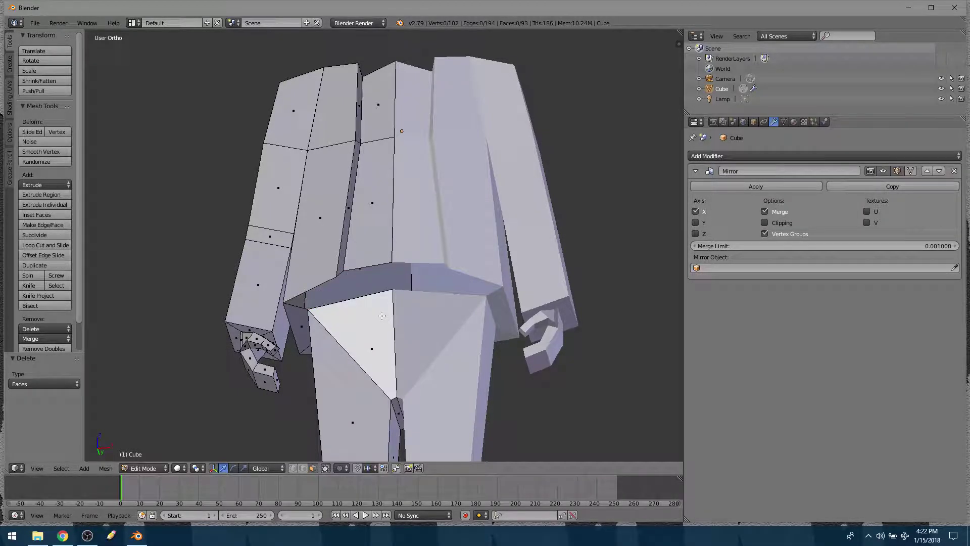
# Step: Fill the open hem with two new faces, one under the jacket flap and one under the recessed shirt panel
pyautogui.hotkey('ctrl', 'Tab')
pyautogui.press('2')
pyautogui.moveTo(367, 317); pyautogui.dragTo(361, 253, button='middle')
pyautogui.scroll(4, 354, 250)
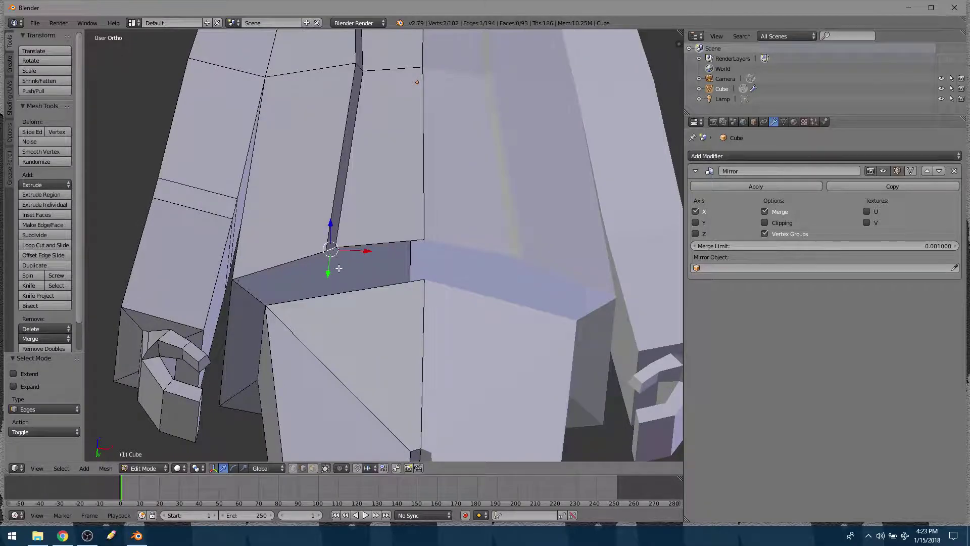
pyautogui.rightClick(253, 298)
pyautogui.press('f')
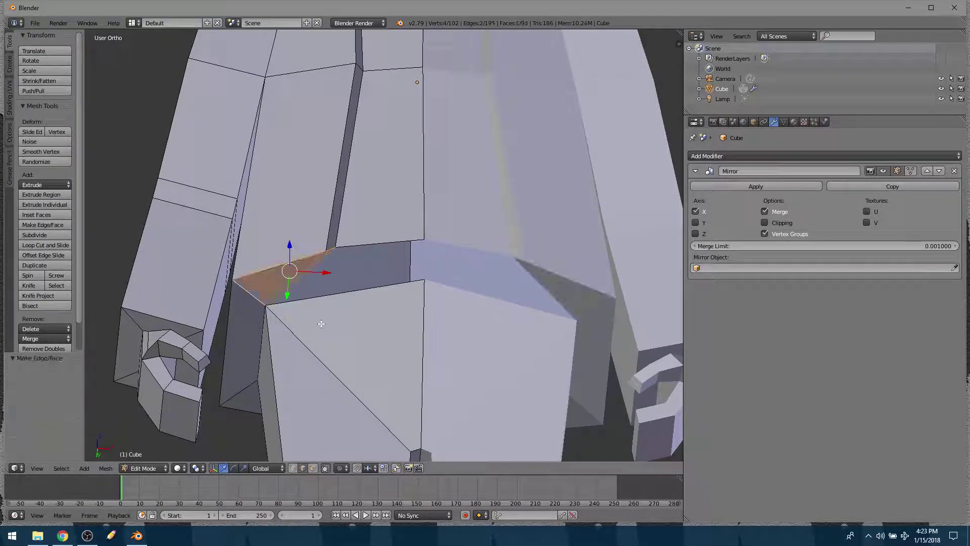
pyautogui.moveTo(371, 248); pyautogui.dragTo(343, 337, button='middle')
pyautogui.rightClick(362, 212)
pyautogui.keyDown('shift'); pyautogui.rightClick(358, 254); pyautogui.keyUp('shift')
pyautogui.press('f')
# Step: Select the bottom edge of the recessed shirt panel and move it about -0.351 along Z
pyautogui.rightClick(322, 326)
pyautogui.press('g')
pyautogui.press('z')
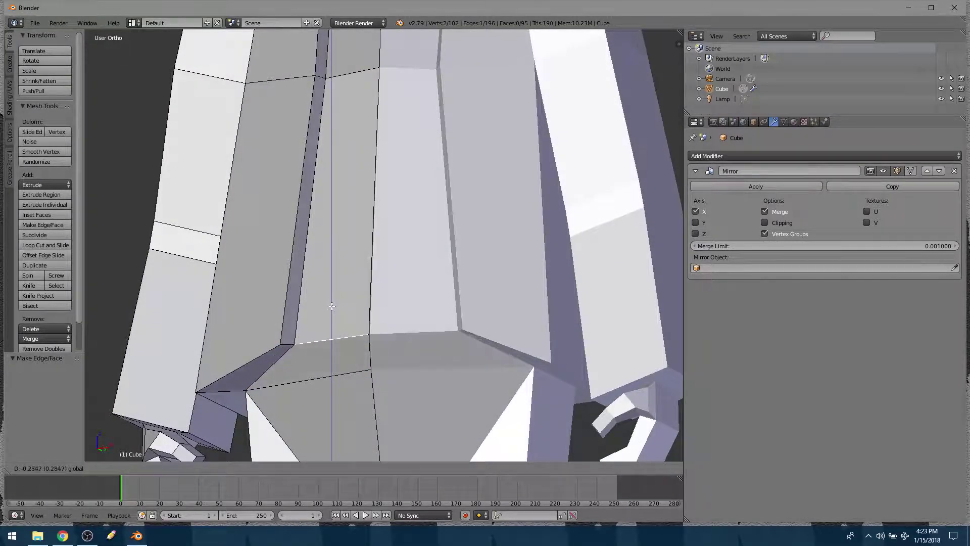
pyautogui.click(331, 309)
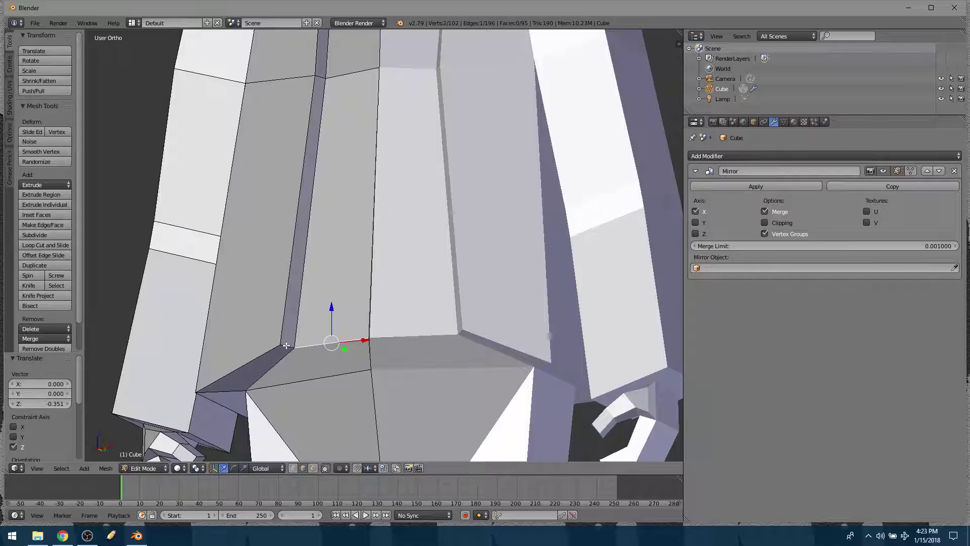
# Step: Select the two connected bottom edges of the shirt panel and move them about -0.583 along Y and -0.663 along Z
pyautogui.moveTo(323, 362); pyautogui.dragTo(346, 283, button='middle')
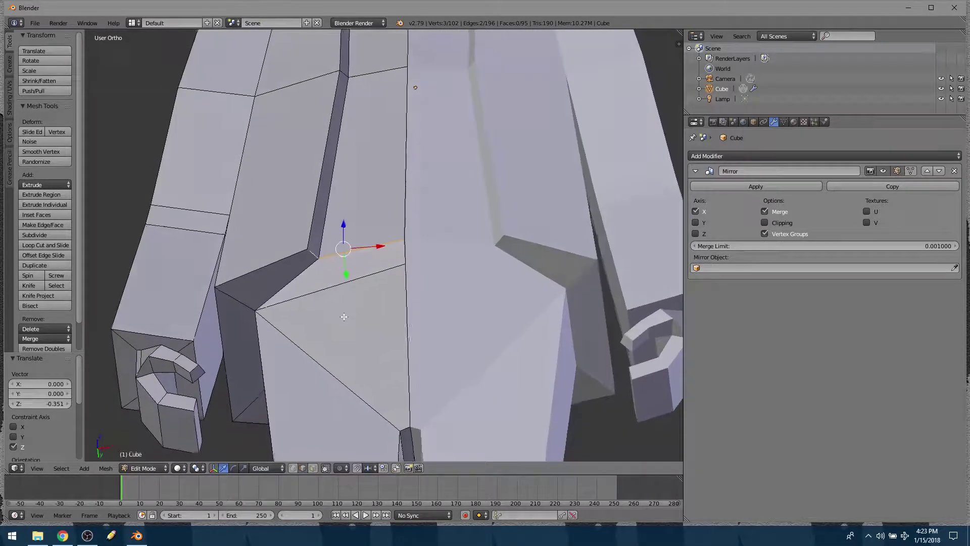
pyautogui.press('g')
pyautogui.press('y')
pyautogui.click(348, 268)
pyautogui.moveTo(347, 268); pyautogui.dragTo(324, 356, button='middle')
pyautogui.press('g')
pyautogui.press('z')
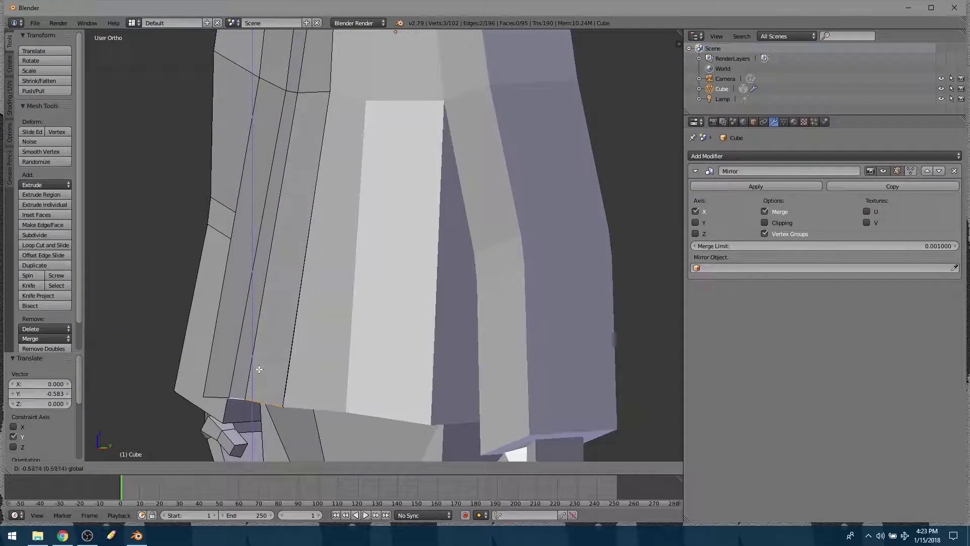
pyautogui.click(314, 390)
pyautogui.moveTo(314, 390); pyautogui.dragTo(417, 407, button='middle')
pyautogui.moveTo(427, 173); pyautogui.dragTo(392, 187, button='middle')
pyautogui.scroll(-3, 396, 240)
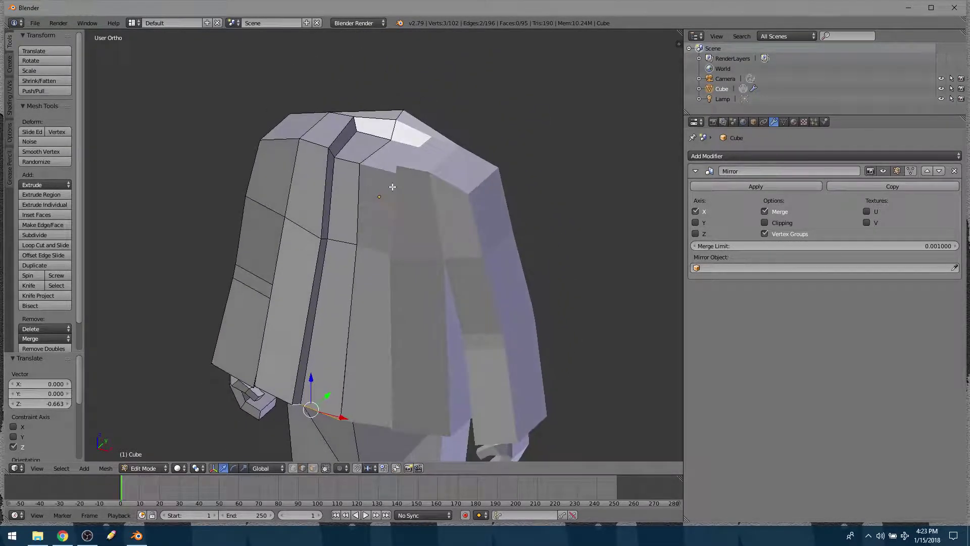
pyautogui.scroll(4, 393, 187)
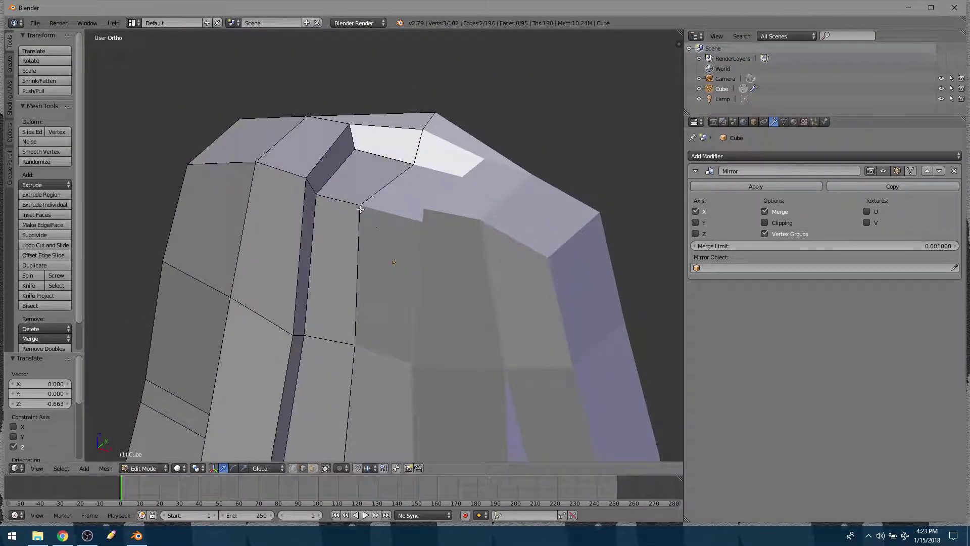
# Step: Inset the two faces around one half of the neck opening by about 0.12 and raise them about 0.942 along Z
pyautogui.hotkey('ctrl', 'Tab')
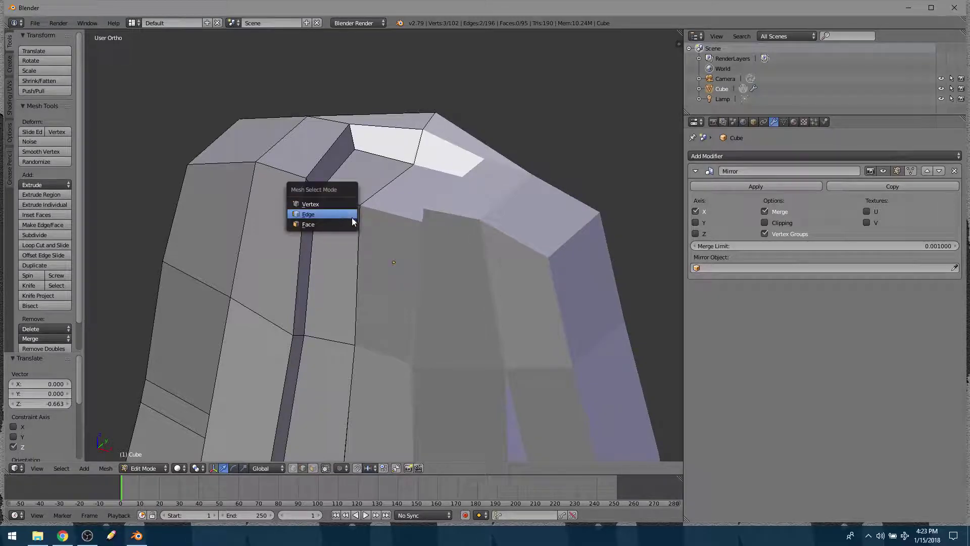
pyautogui.click(349, 224)
pyautogui.rightClick(334, 159)
pyautogui.keyDown('shift'); pyautogui.rightClick(387, 143); pyautogui.keyUp('shift')
pyautogui.moveTo(362, 164); pyautogui.dragTo(385, 182, button='middle')
pyautogui.press('i')
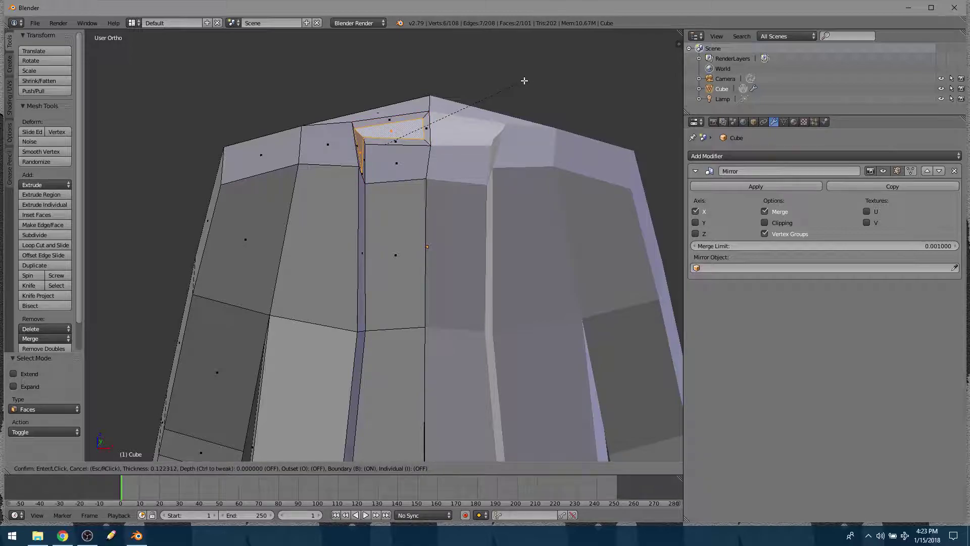
pyautogui.click(526, 81)
pyautogui.moveTo(382, 113); pyautogui.dragTo(394, 66)
pyautogui.moveTo(421, 111); pyautogui.dragTo(424, 146, button='middle')
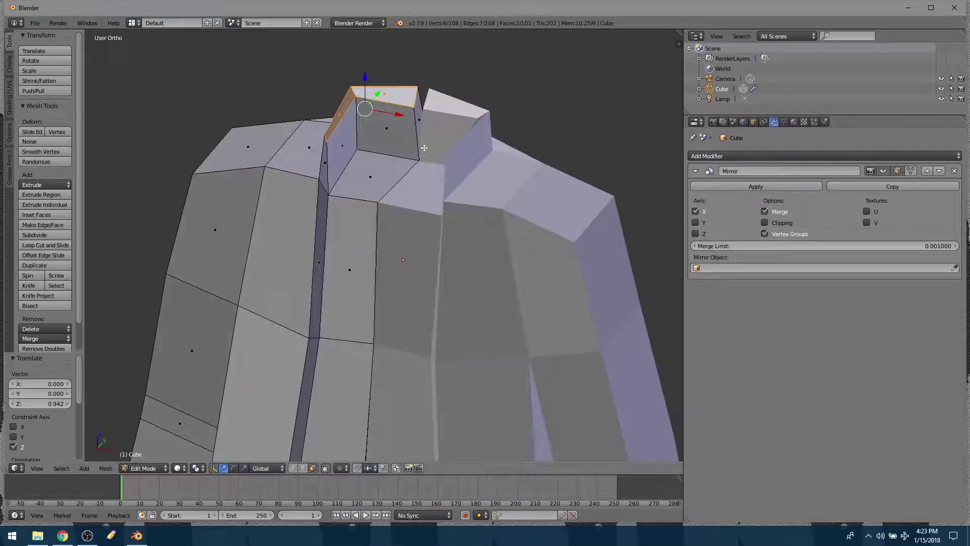
# Step: Select the front inner vertex of the raised collar and move it about -0.214 along X
pyautogui.hotkey('ctrl', 'Tab')
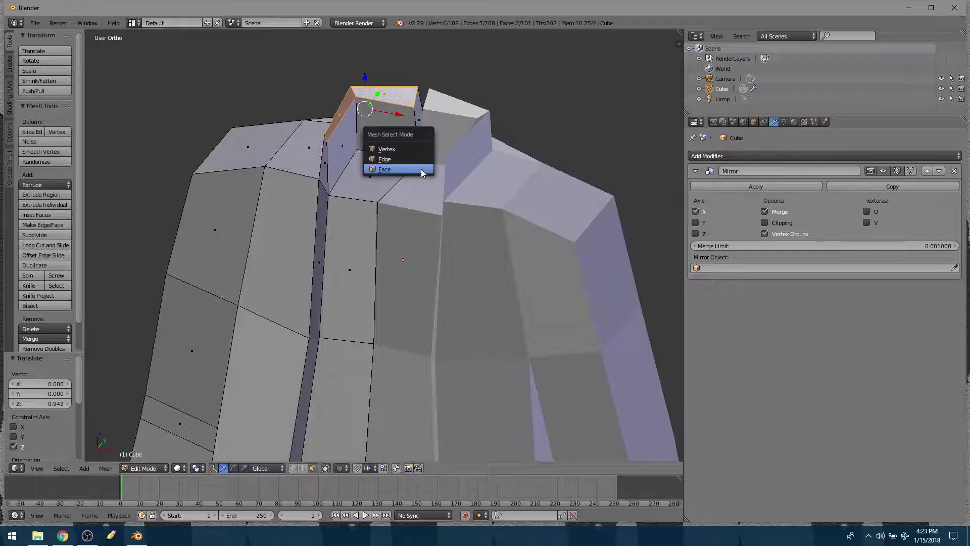
pyautogui.click(394, 150)
pyautogui.rightClick(325, 129)
pyautogui.moveTo(329, 130); pyautogui.dragTo(367, 129, button='middle')
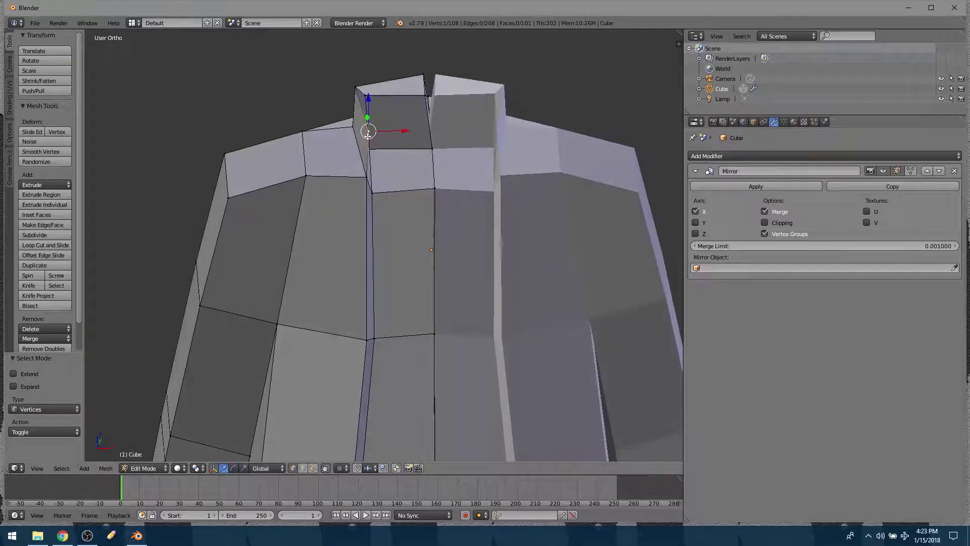
pyautogui.press('g')
pyautogui.press('x')
pyautogui.click(375, 132)
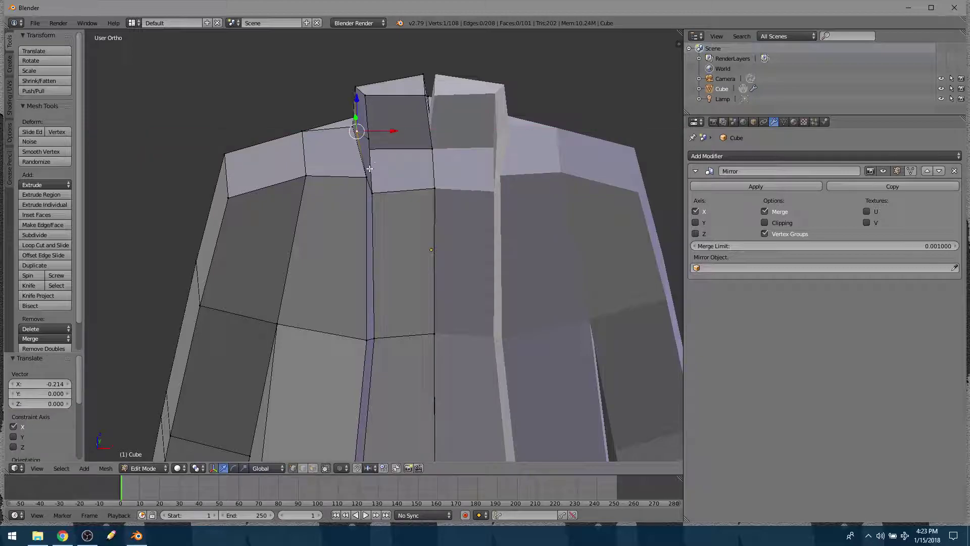
# Step: Select the upper outer corner vertex of the recessed shirt panel and raise it about 0.295 along Z
pyautogui.rightClick(373, 191)
pyautogui.moveTo(372, 164); pyautogui.dragTo(381, 150)
pyautogui.moveTo(380, 150); pyautogui.dragTo(298, 159, button='middle')
pyautogui.moveTo(331, 125); pyautogui.dragTo(327, 180, button='middle')
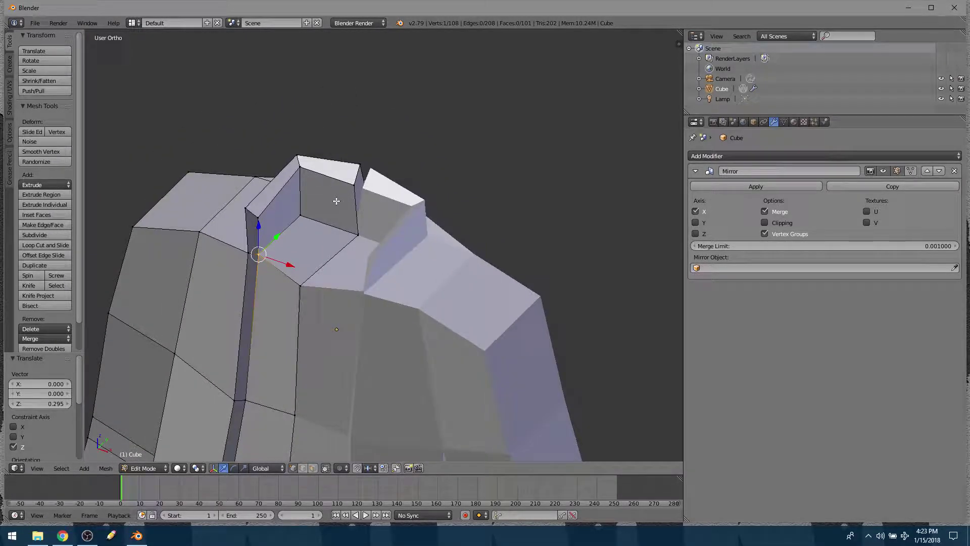
# Step: Select the narrow collar face at the mirror seam and delete it
pyautogui.hotkey('ctrl', 'Tab')
pyautogui.click(336, 203)
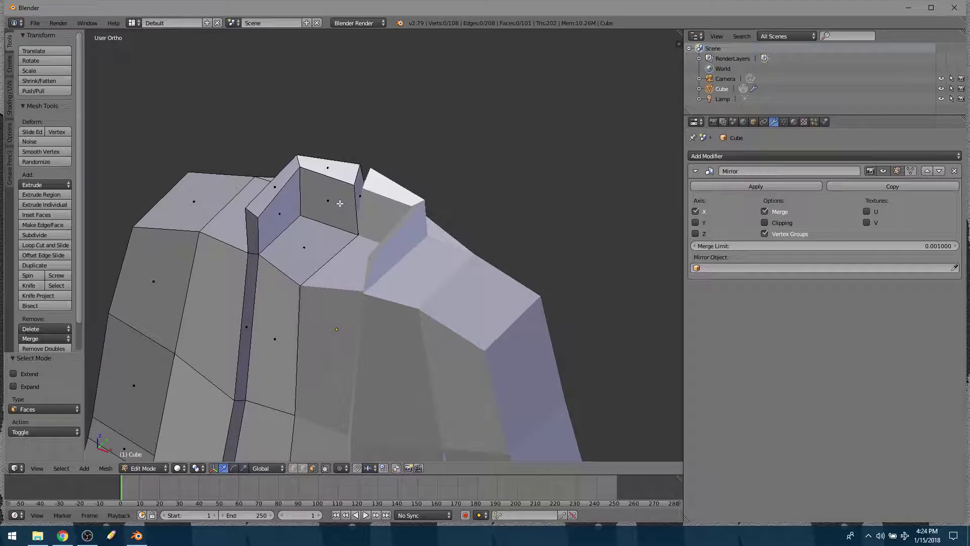
pyautogui.press('x')
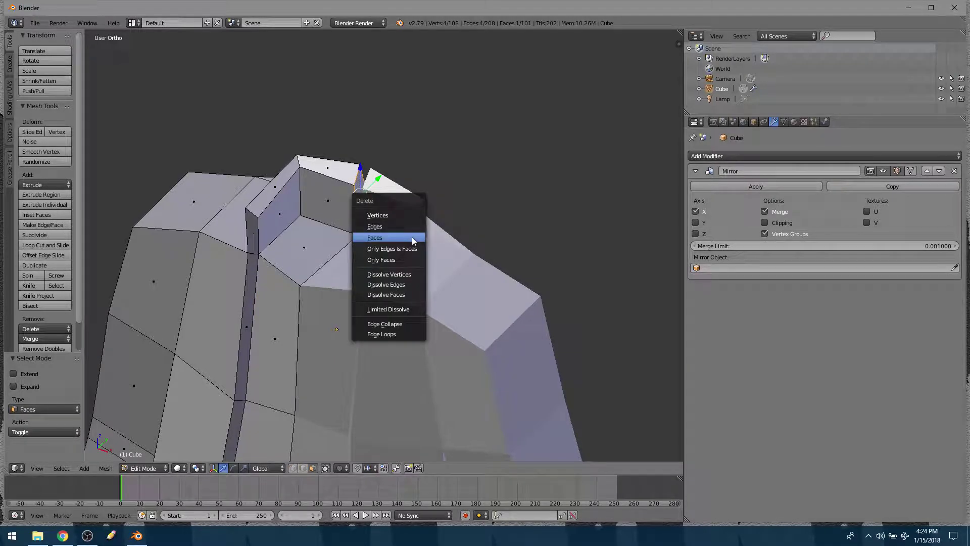
pyautogui.click(414, 237)
# Step: Close the collar's rear seam gap by moving its top edge about 0.088 along X and its outer vertex about 0.020 along X
pyautogui.hotkey('ctrl', 'Tab')
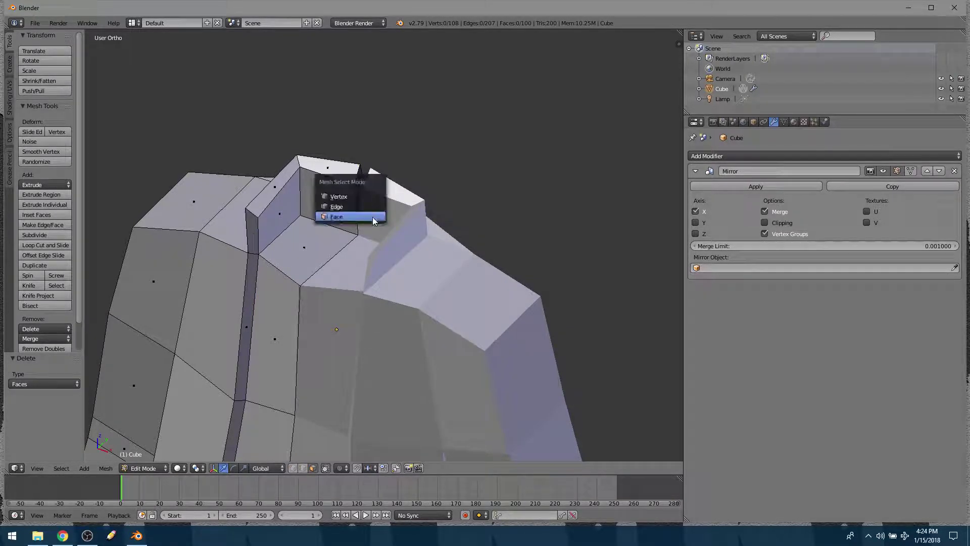
pyautogui.click(362, 195)
pyautogui.moveTo(370, 185); pyautogui.dragTo(390, 184)
pyautogui.moveTo(392, 183); pyautogui.dragTo(361, 225, button='middle')
pyautogui.scroll(5, 447, 148)
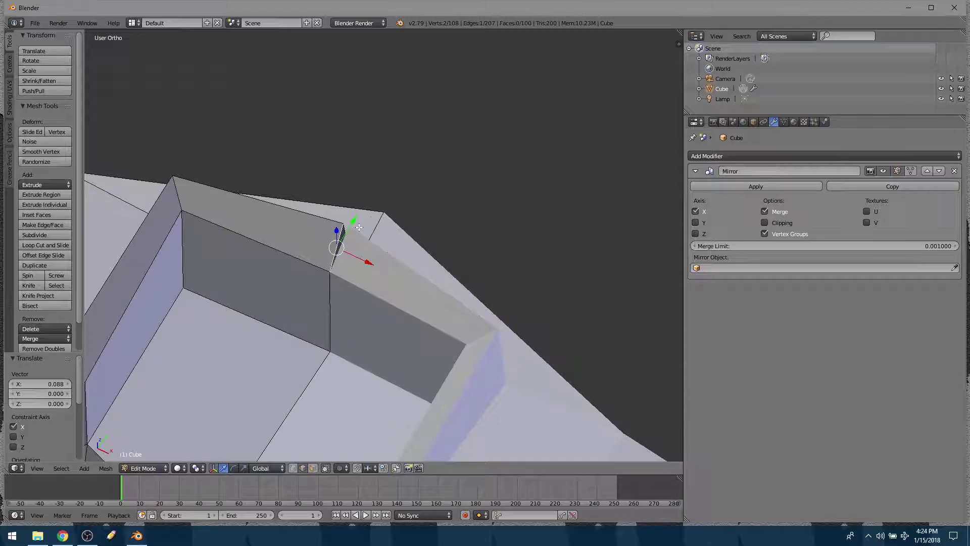
pyautogui.hotkey('ctrl', 'Tab')
pyautogui.click(370, 241)
pyautogui.rightClick(345, 224)
pyautogui.moveTo(366, 234); pyautogui.dragTo(368, 236)
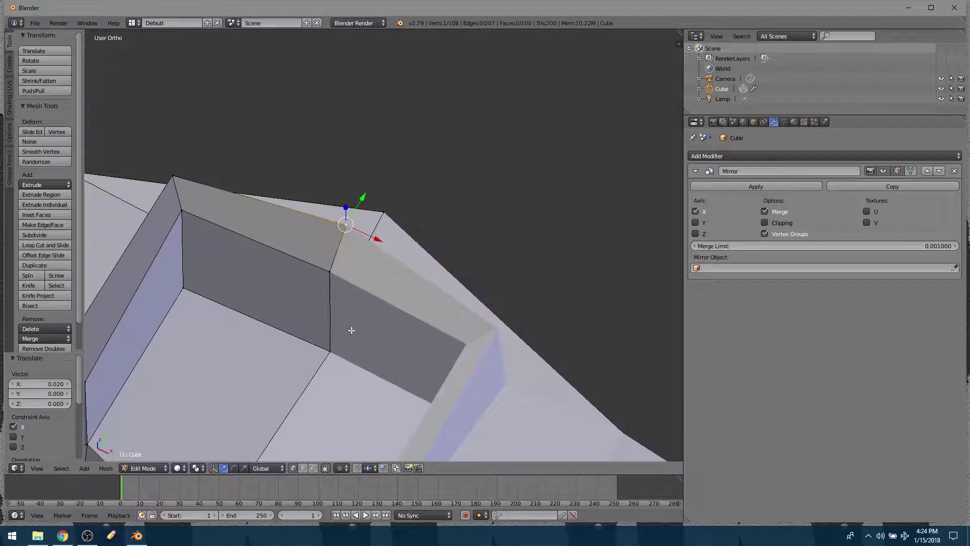
# Step: Move the top seam edge at the back of the collar about 0.394 along Y
pyautogui.moveTo(351, 330); pyautogui.dragTo(340, 282, button='middle')
pyautogui.moveTo(359, 226); pyautogui.dragTo(415, 232)
pyautogui.scroll(5, 329, 199)
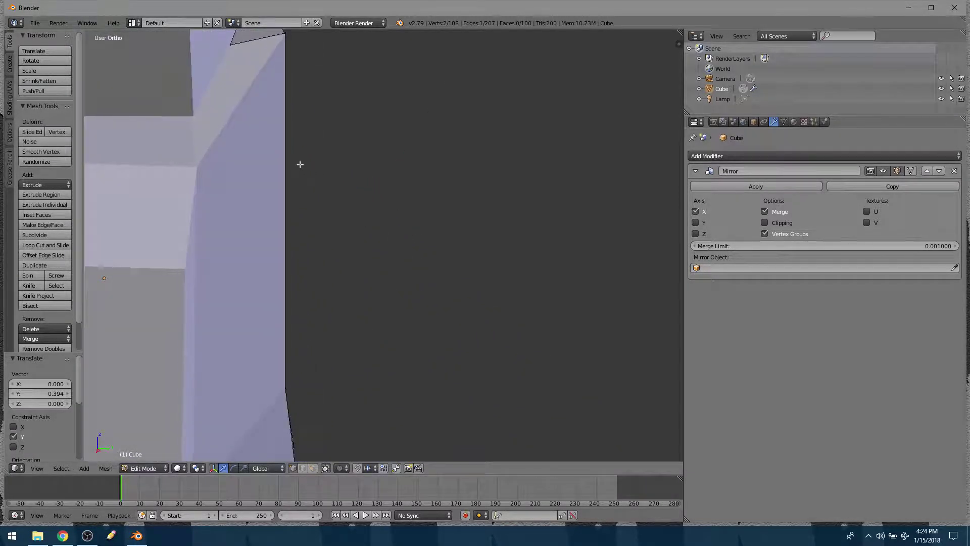
# Step: Lower the collar's front top edge along Z and raise its rear centre edge about 0.304 along Z
pyautogui.scroll(-5, 311, 173)
pyautogui.rightClick(357, 240)
pyautogui.moveTo(353, 217); pyautogui.dragTo(353, 262)
pyautogui.moveTo(201, 239); pyautogui.dragTo(294, 248, button='middle')
pyautogui.rightClick(461, 218)
pyautogui.moveTo(455, 198); pyautogui.dragTo(455, 168)
pyautogui.moveTo(384, 263); pyautogui.dragTo(359, 266, button='middle')
# Step: Nudge the collar's inner base seam vertex in negative X and move the shirt panel's top seam vertex about -0.005 along X
pyautogui.rightClick(495, 293)
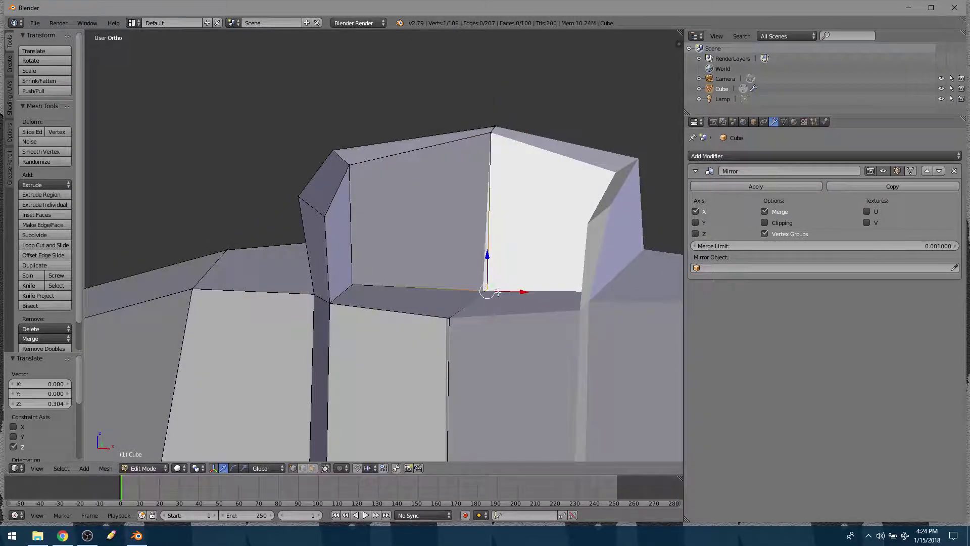
pyautogui.moveTo(509, 291); pyautogui.dragTo(504, 291)
pyautogui.rightClick(450, 321)
pyautogui.moveTo(475, 321); pyautogui.dragTo(472, 321)
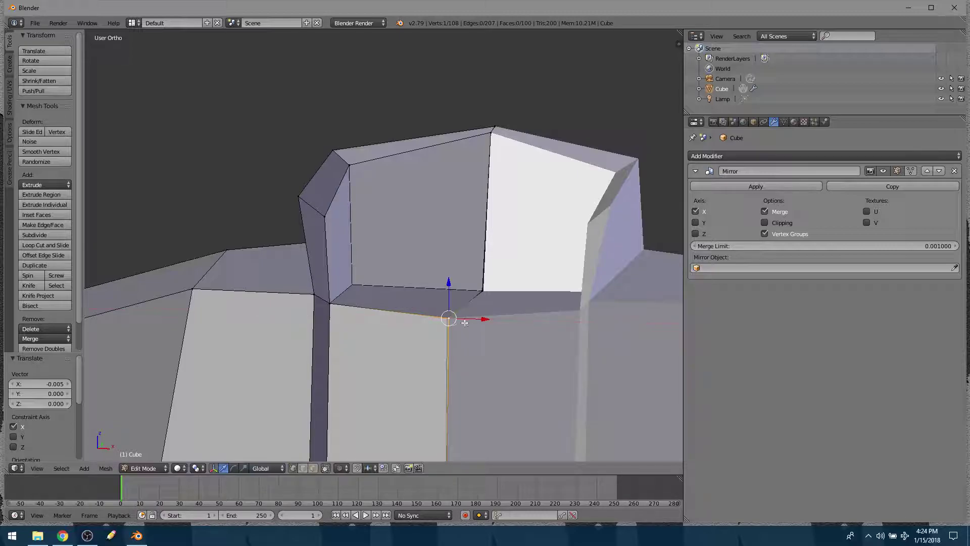
# Step: Select the inner top vertex at the collar's front end and raise it about 0.190 along Z
pyautogui.scroll(-5, 472, 321)
pyautogui.keyDown('shift'); pyautogui.moveTo(437, 383); pyautogui.dragTo(321, 326, button='middle'); pyautogui.keyUp('shift')
pyautogui.rightClick(259, 291)
pyautogui.press('g')
pyautogui.press('z')
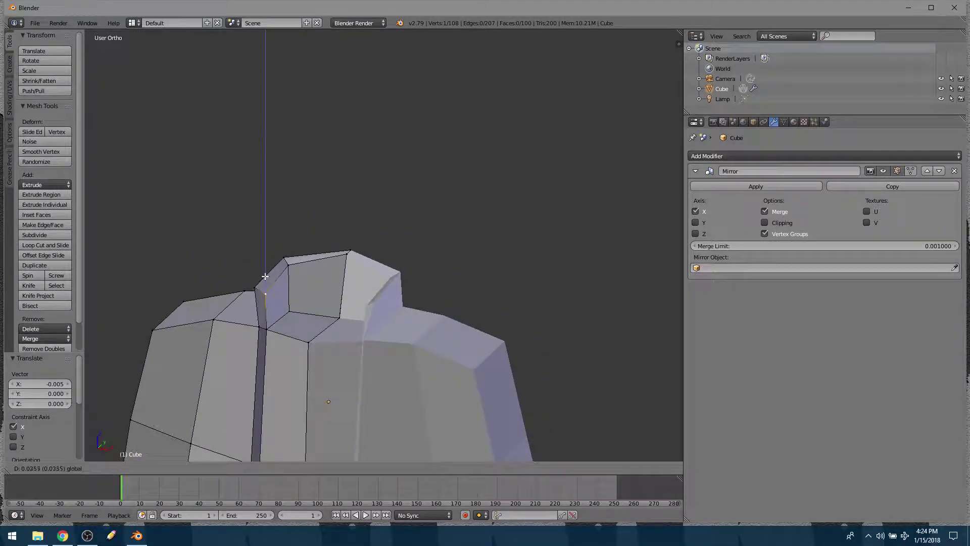
pyautogui.click(268, 268)
# Step: Select the connected seam edges at the back of the collar and move them about 0.218 along Y
pyautogui.moveTo(297, 318); pyautogui.dragTo(444, 342, button='middle')
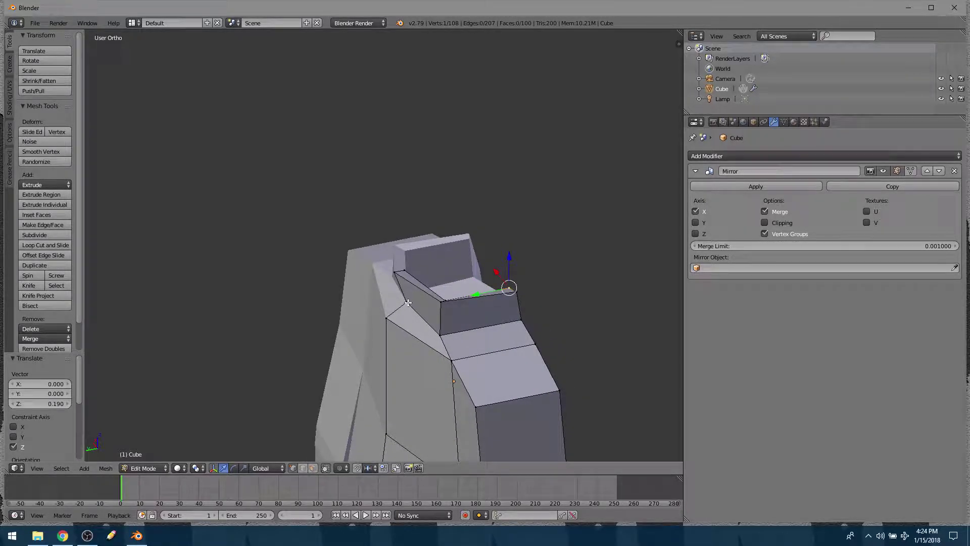
pyautogui.rightClick(391, 269)
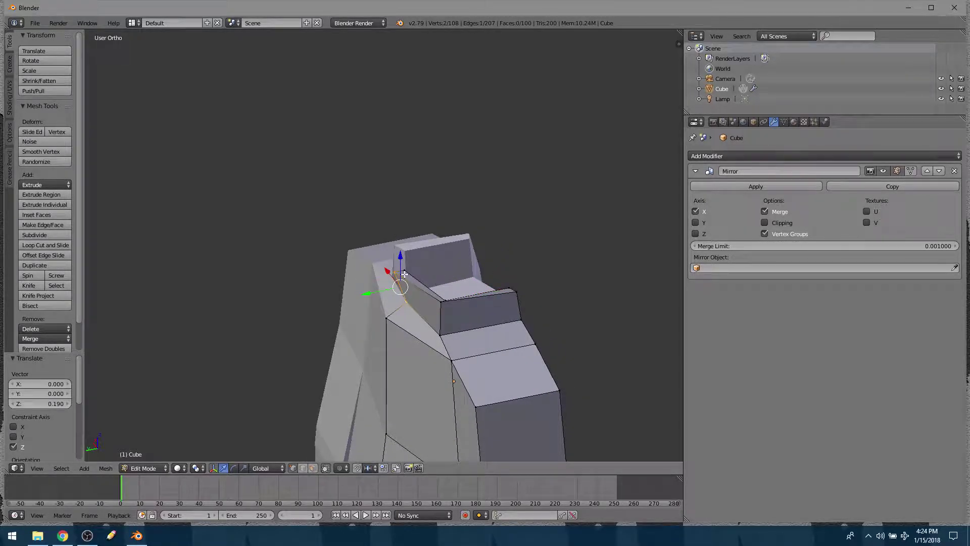
pyautogui.moveTo(427, 286); pyautogui.dragTo(413, 289, button='middle')
pyautogui.moveTo(376, 285); pyautogui.dragTo(365, 286)
pyautogui.moveTo(462, 295); pyautogui.dragTo(400, 277, button='middle')
pyautogui.scroll(-3, 408, 285)
pyautogui.keyDown('shift'); pyautogui.moveTo(475, 343); pyautogui.dragTo(432, 235, button='middle'); pyautogui.keyUp('shift')
pyautogui.scroll(-2, 431, 235)
pyautogui.scroll(-2, 437, 269)
pyautogui.keyDown('shift'); pyautogui.moveTo(452, 340); pyautogui.dragTo(512, 270, button='middle'); pyautogui.keyUp('shift')
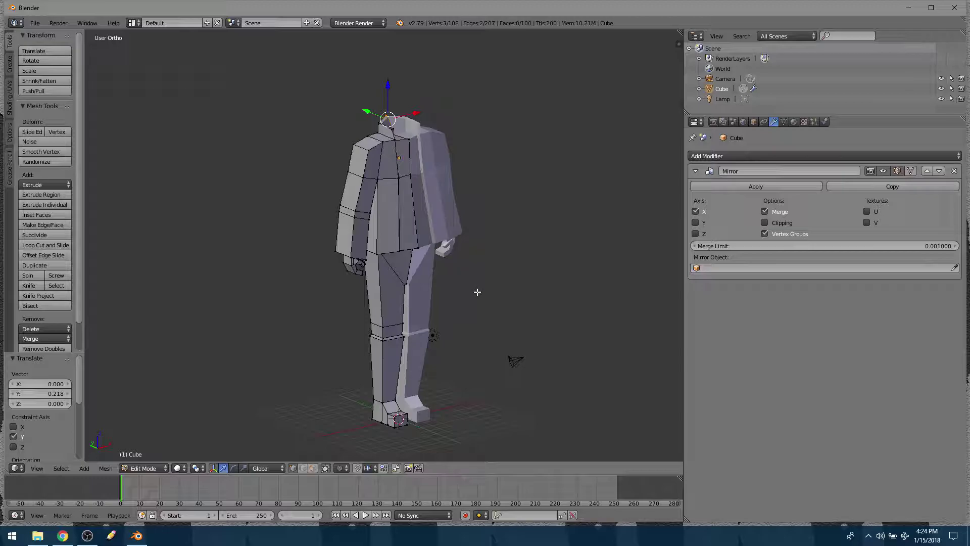
# Step: Add a cube to the mesh for the head and move it about 25.779 along Z above the collar
pyautogui.hotkey('shift', 'a')
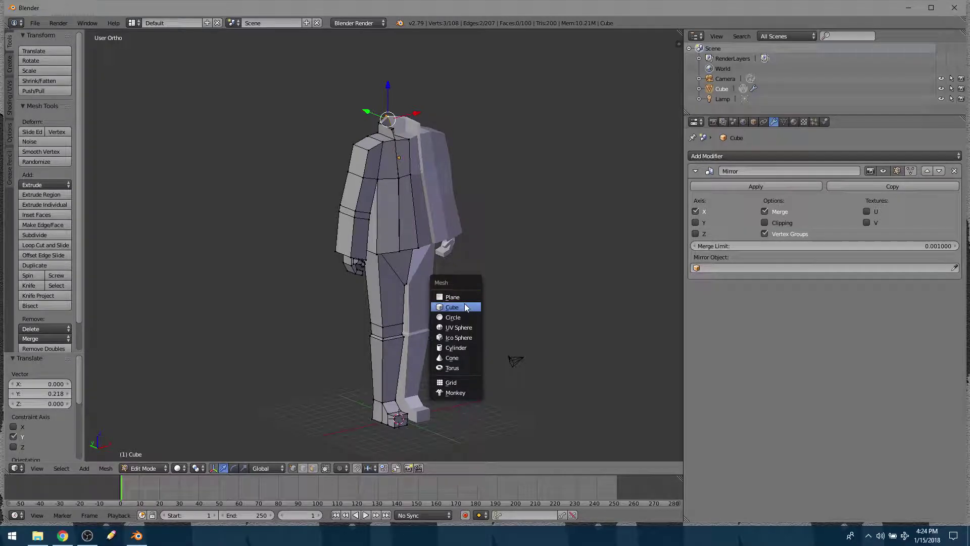
pyautogui.click(465, 307)
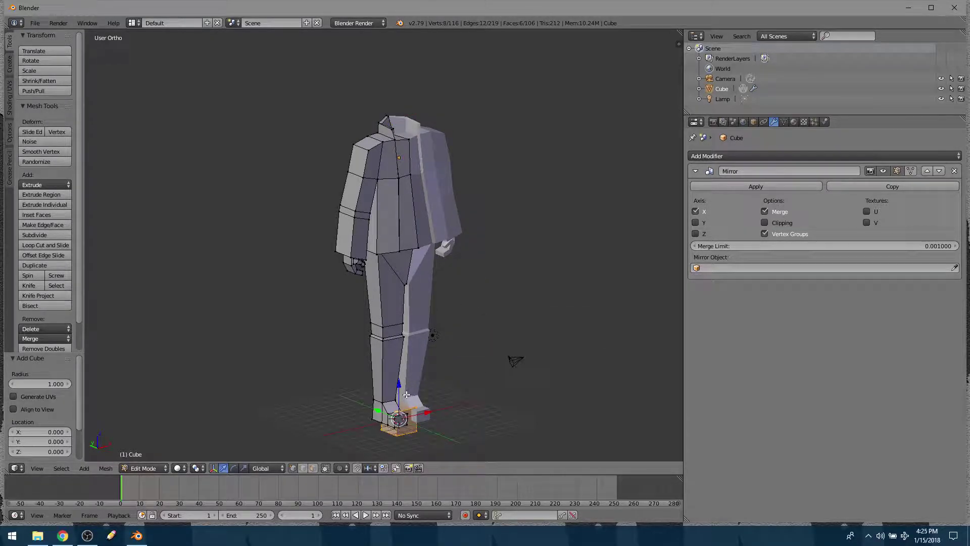
pyautogui.press('g')
pyautogui.press('z')
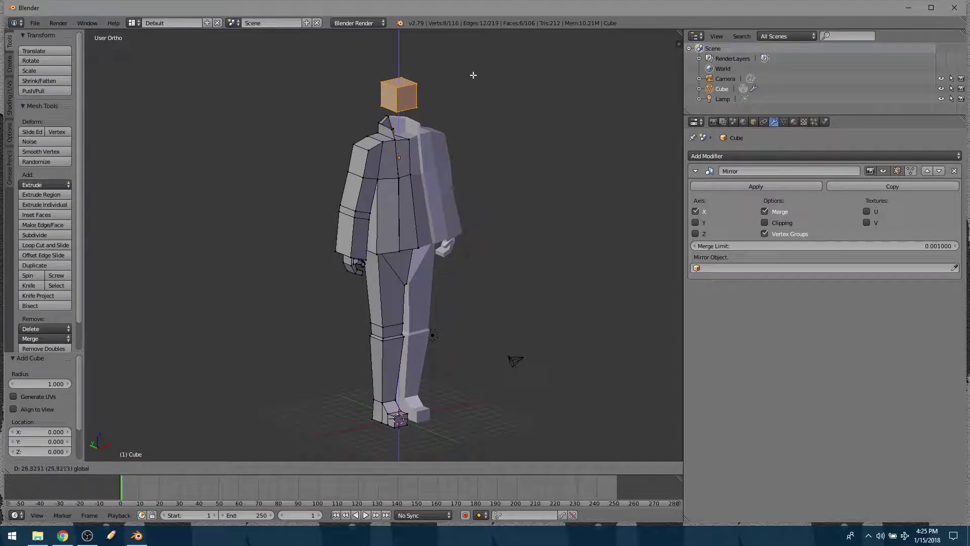
pyautogui.click(472, 88)
# Step: Scale the head cube uniformly by about 2.368
pyautogui.moveTo(472, 96); pyautogui.dragTo(427, 94, button='middle')
pyautogui.press('s')
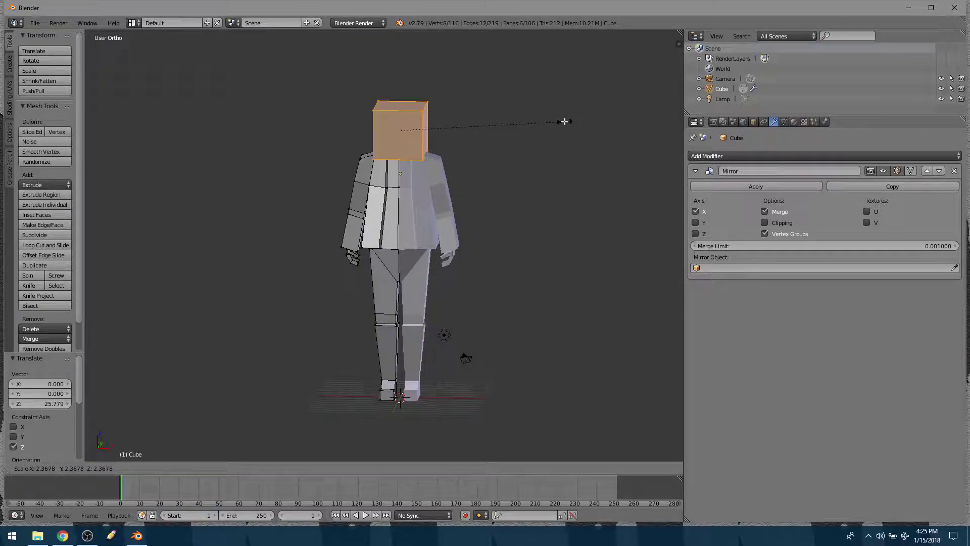
pyautogui.click(565, 122)
pyautogui.moveTo(483, 156); pyautogui.dragTo(465, 212, button='middle')
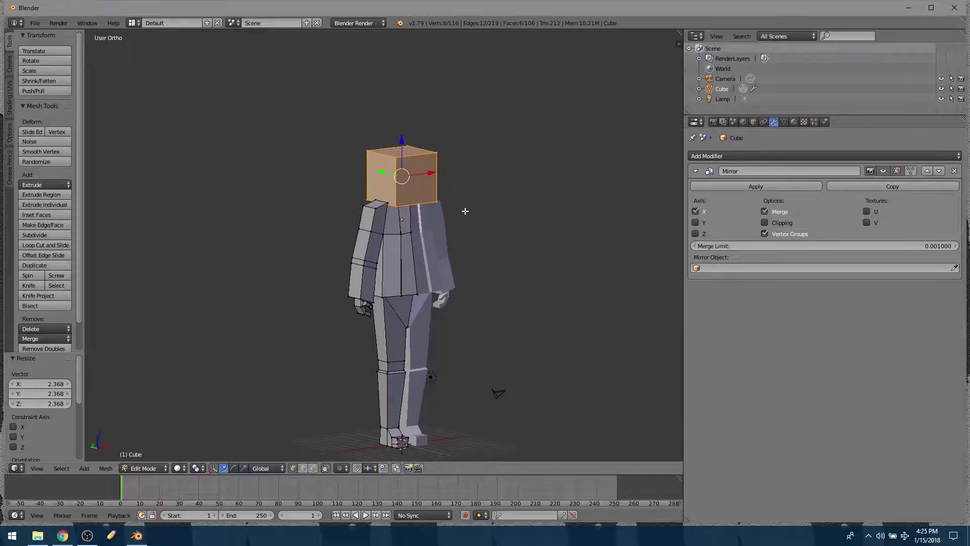
# Step: Subdivide the head cube with one cut and apply vertex smoothing to it three times
pyautogui.click(35, 234)
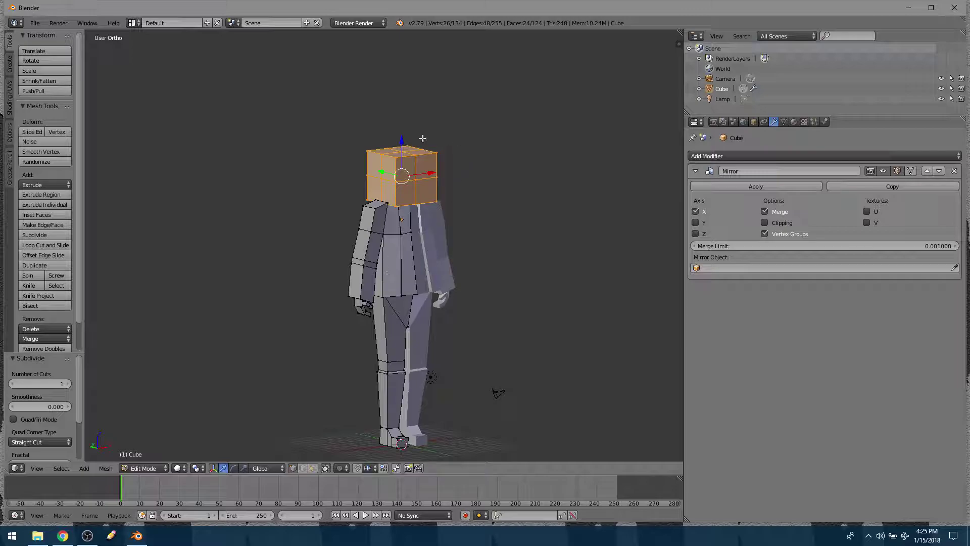
pyautogui.moveTo(446, 174); pyautogui.dragTo(366, 180, button='middle')
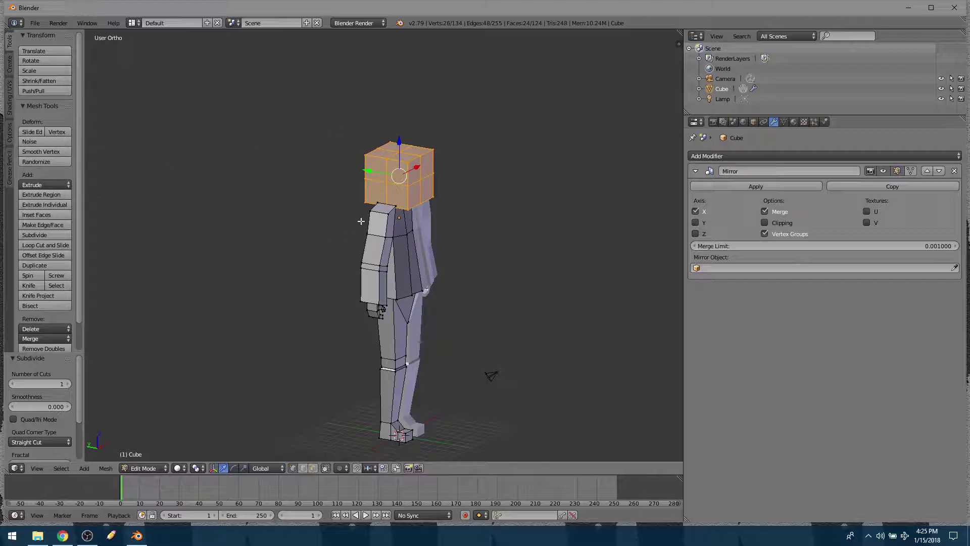
pyautogui.click(50, 151)
pyautogui.click(50, 150)
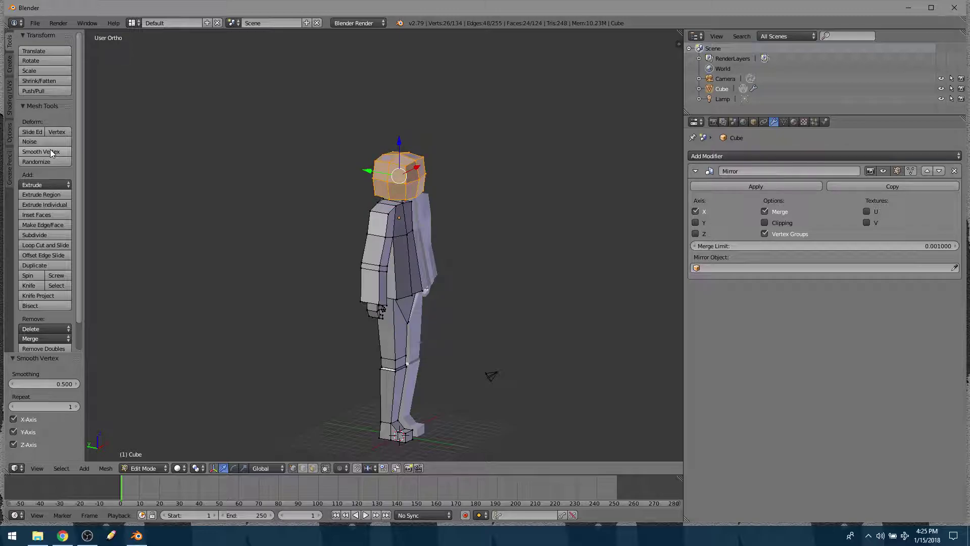
pyautogui.moveTo(293, 149); pyautogui.dragTo(157, 174, button='middle')
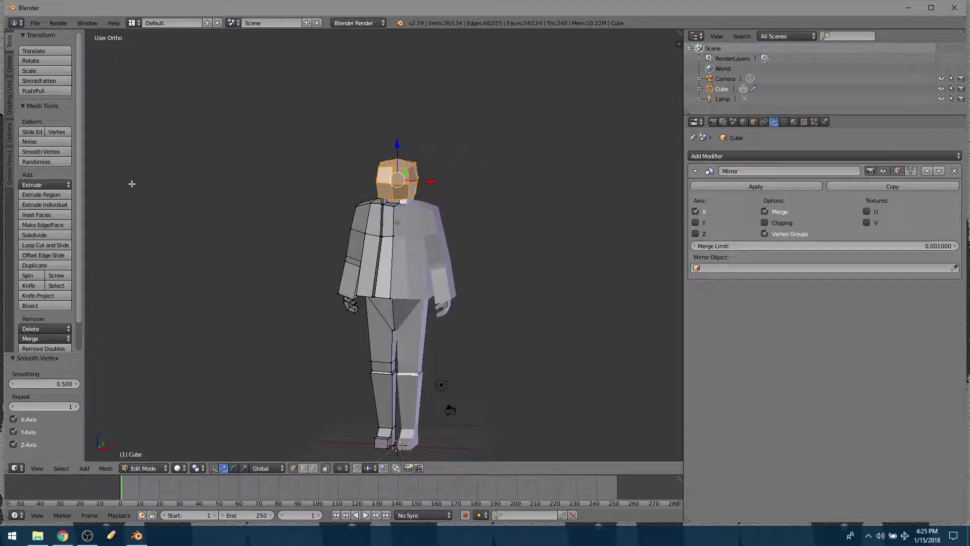
pyautogui.click(49, 151)
# Step: Narrow the smoothed head by scaling it to about 0.785 along X
pyautogui.moveTo(334, 237); pyautogui.dragTo(390, 234, button='middle')
pyautogui.scroll(5, 391, 234)
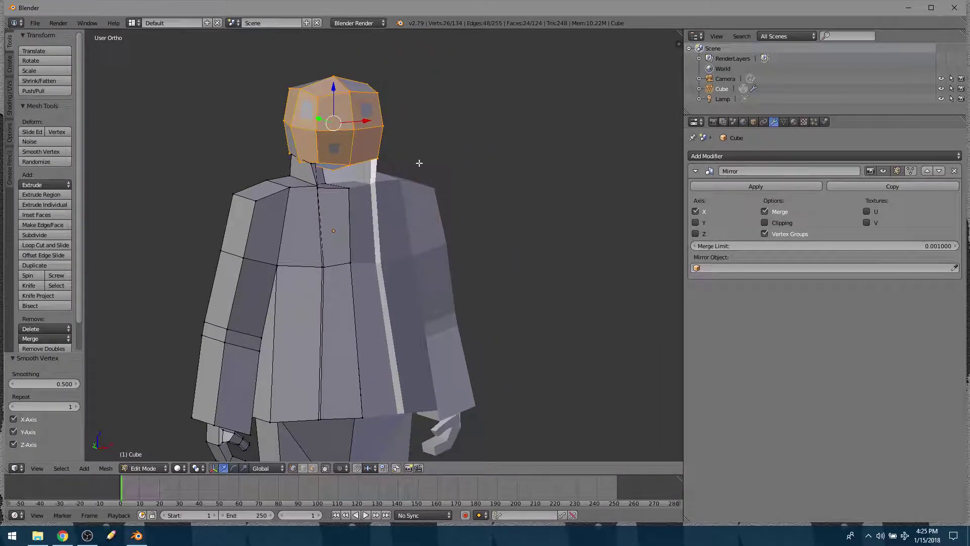
pyautogui.moveTo(438, 135); pyautogui.dragTo(408, 132, button='middle')
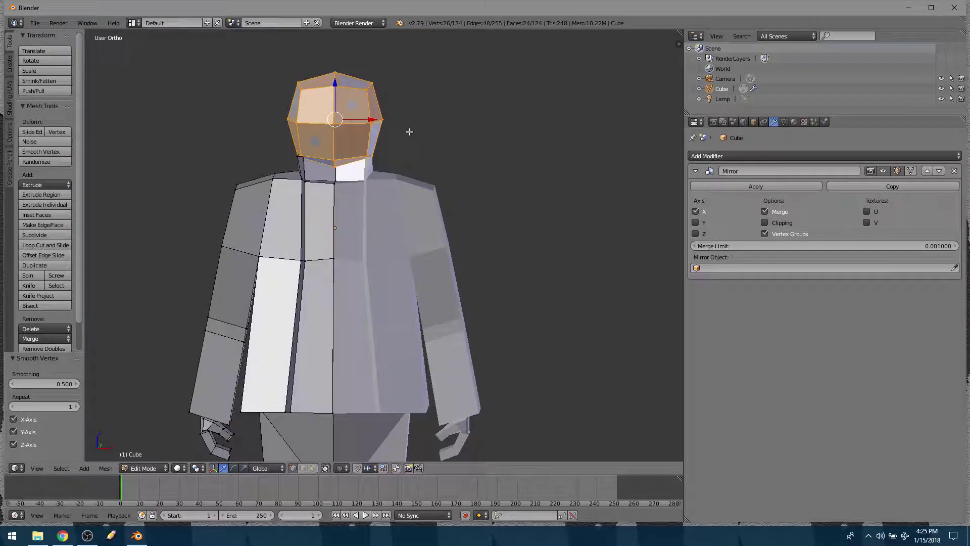
pyautogui.press('s')
pyautogui.press('x')
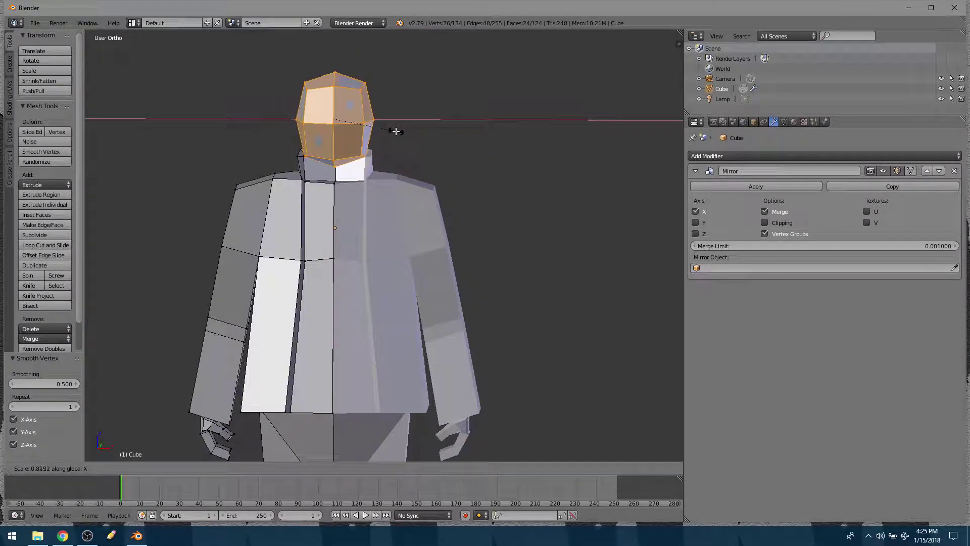
pyautogui.click(394, 132)
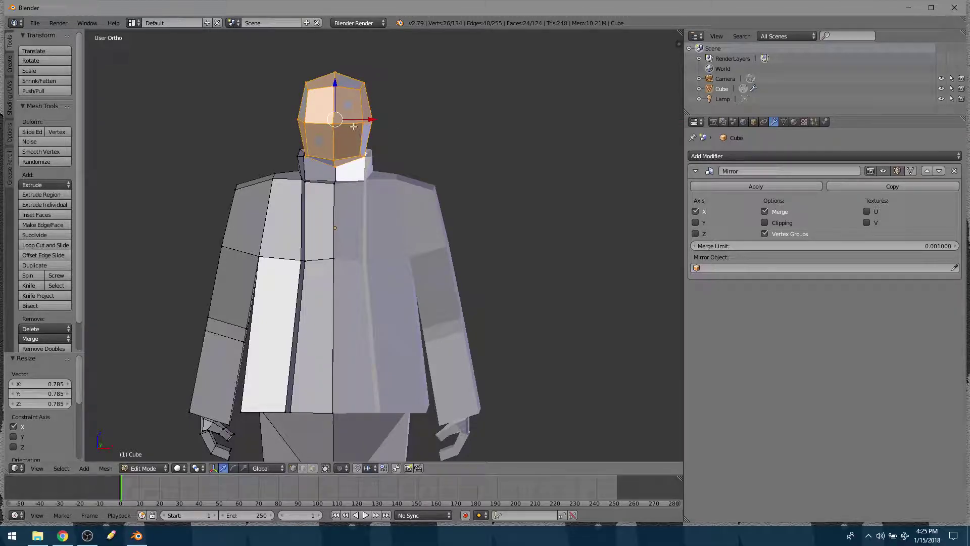
pyautogui.moveTo(321, 111); pyautogui.dragTo(251, 159, button='middle')
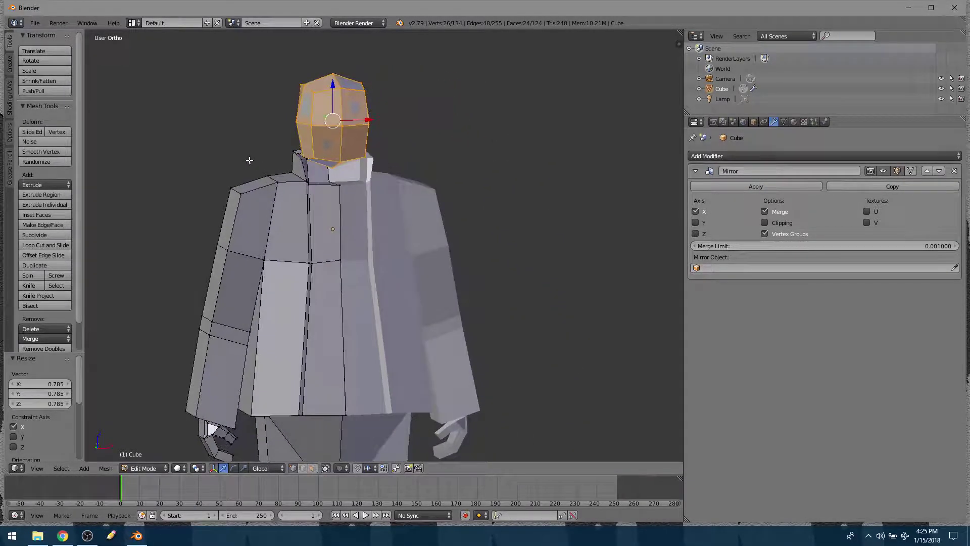
pyautogui.moveTo(378, 148); pyautogui.dragTo(364, 85, button='middle')
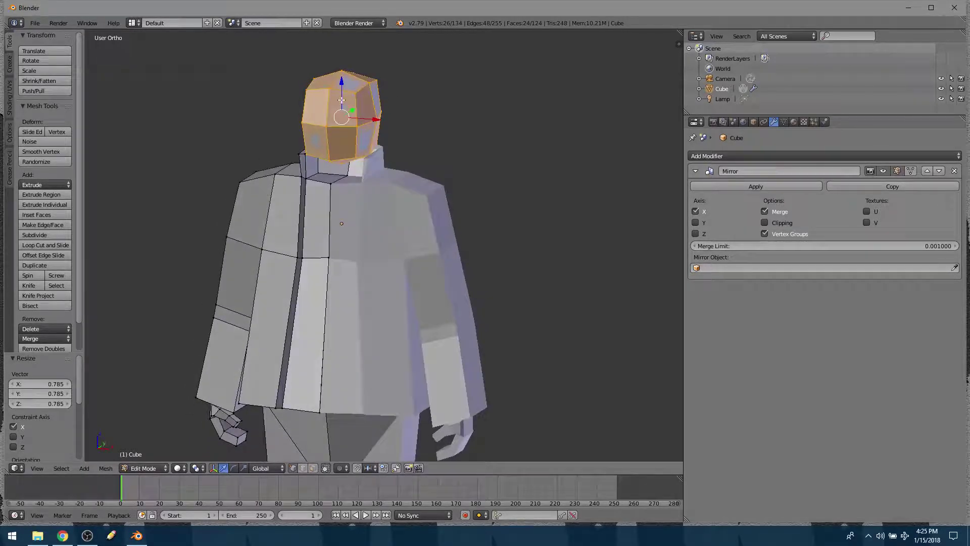
pyautogui.moveTo(379, 146); pyautogui.dragTo(407, 132, button='middle')
pyautogui.moveTo(398, 86); pyautogui.dragTo(337, 94, button='middle')
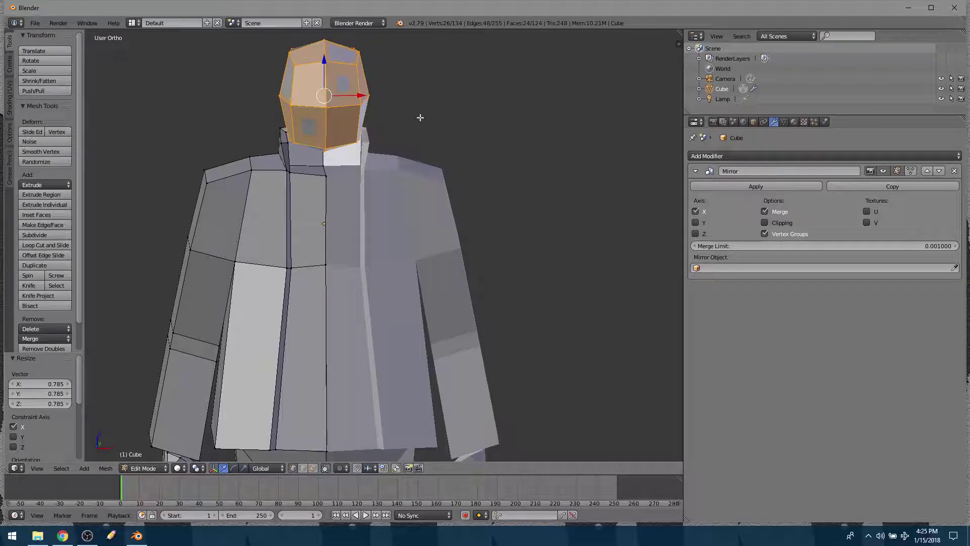
# Step: Delete the faces of the head half that lies on the mirrored side of the figure
pyautogui.keyDown('shift'); pyautogui.moveTo(399, 120); pyautogui.dragTo(449, 252, button='middle'); pyautogui.keyUp('shift')
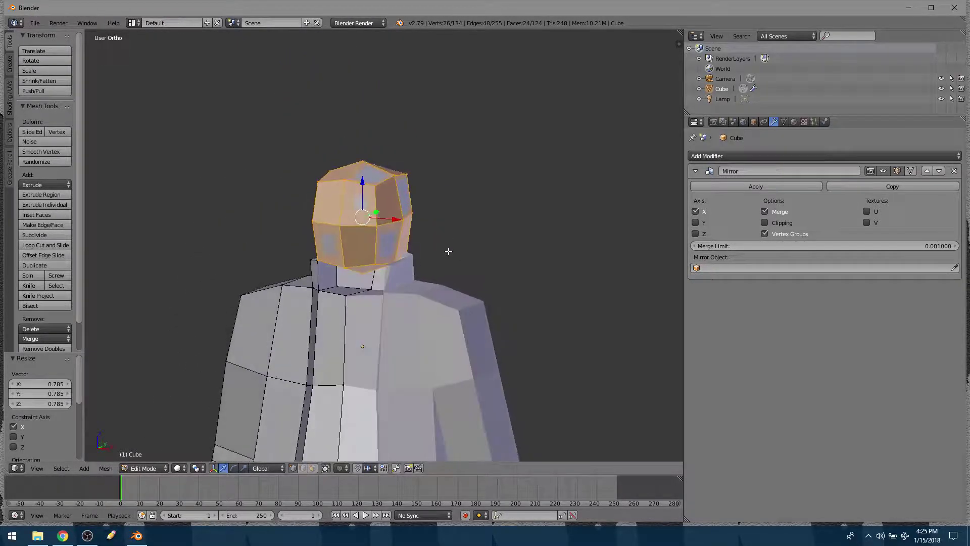
pyautogui.rightClick(403, 224)
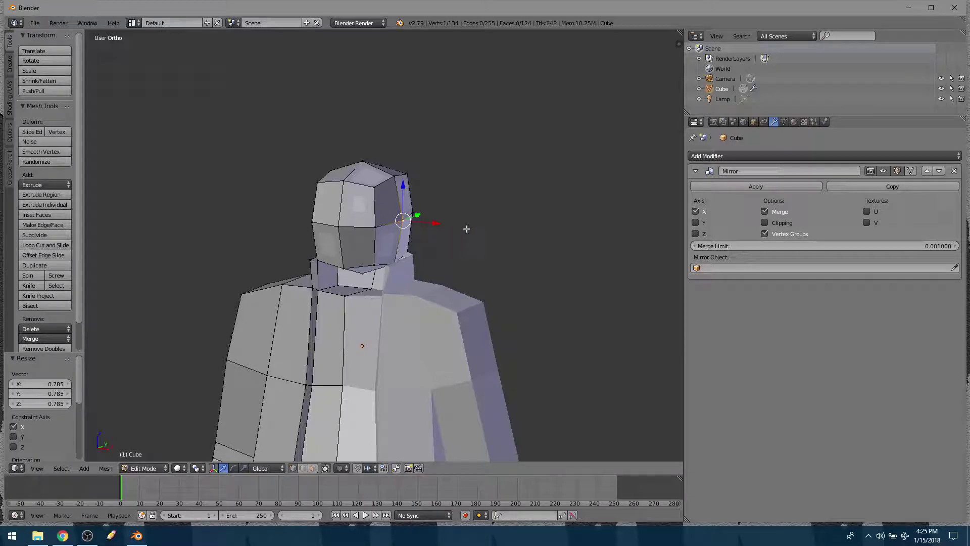
pyautogui.press('ctrl+KP_Add')
pyautogui.press('ctrl+KP_Add')
pyautogui.press('x')
pyautogui.click(492, 219)
# Step: Select the lower back face of the head and move it about -0.178 along Y
pyautogui.moveTo(499, 201); pyautogui.dragTo(421, 165, button='middle')
pyautogui.moveTo(443, 228); pyautogui.dragTo(365, 232, button='middle')
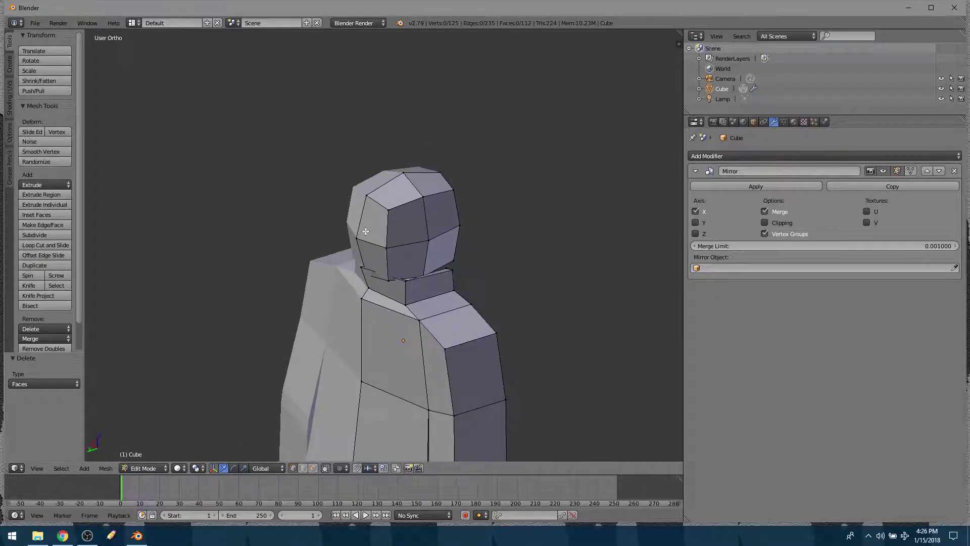
pyautogui.hotkey('ctrl', 'Tab')
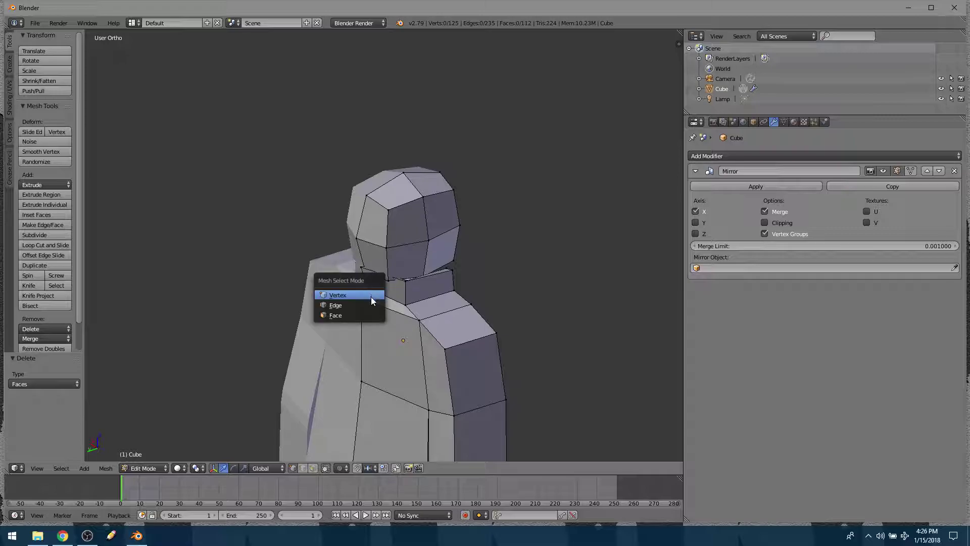
pyautogui.click(371, 297)
pyautogui.rightClick(381, 259)
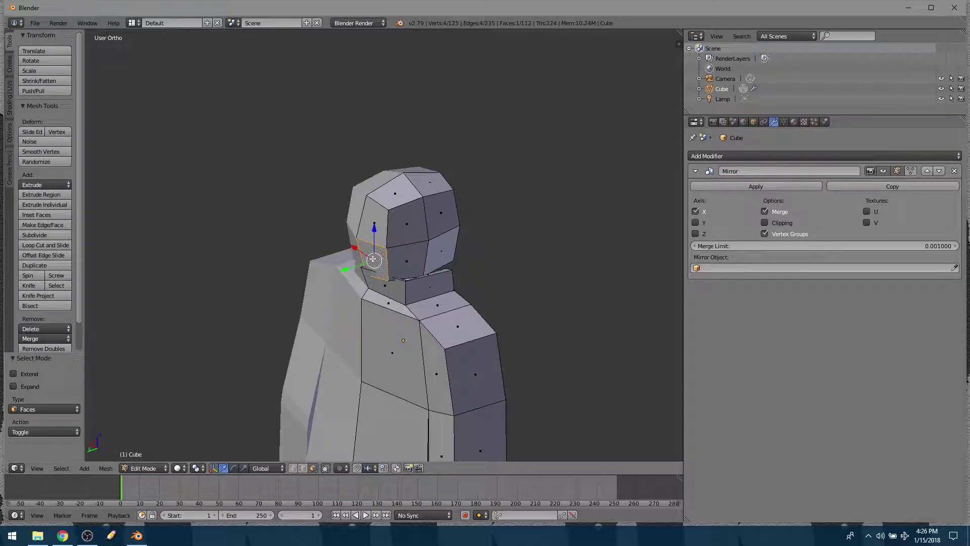
pyautogui.moveTo(360, 267); pyautogui.dragTo(365, 267)
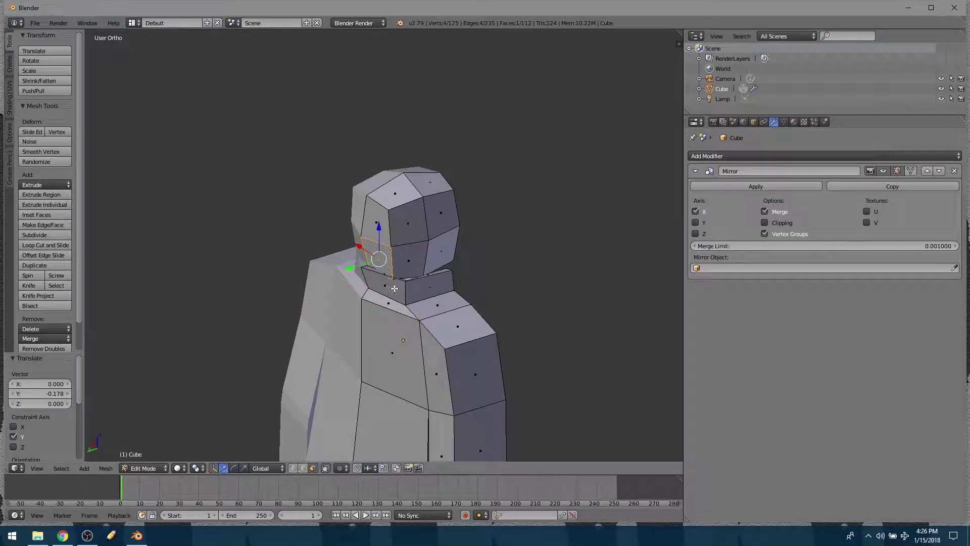
# Step: Raise the bottom edge at the back of the head about 0.325 along Z
pyautogui.hotkey('ctrl', 'Tab')
pyautogui.click(377, 279)
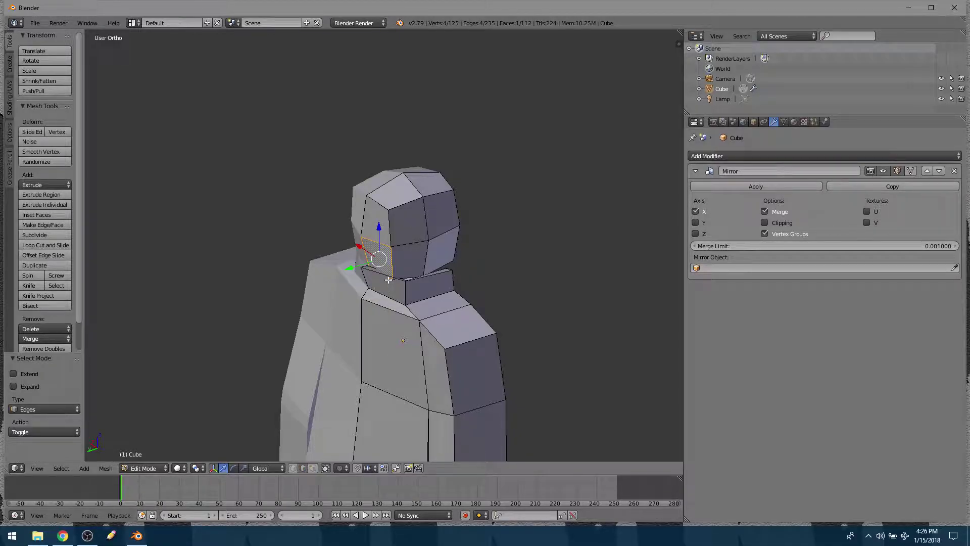
pyautogui.rightClick(390, 291)
pyautogui.scroll(5, 390, 290)
pyautogui.moveTo(408, 331); pyautogui.dragTo(455, 273, button='middle')
pyautogui.moveTo(450, 263); pyautogui.dragTo(449, 240)
# Step: Lower the bottom edge at the front of the jaw about 0.304 along Z
pyautogui.moveTo(448, 240); pyautogui.dragTo(486, 279, button='middle')
pyautogui.rightClick(469, 281)
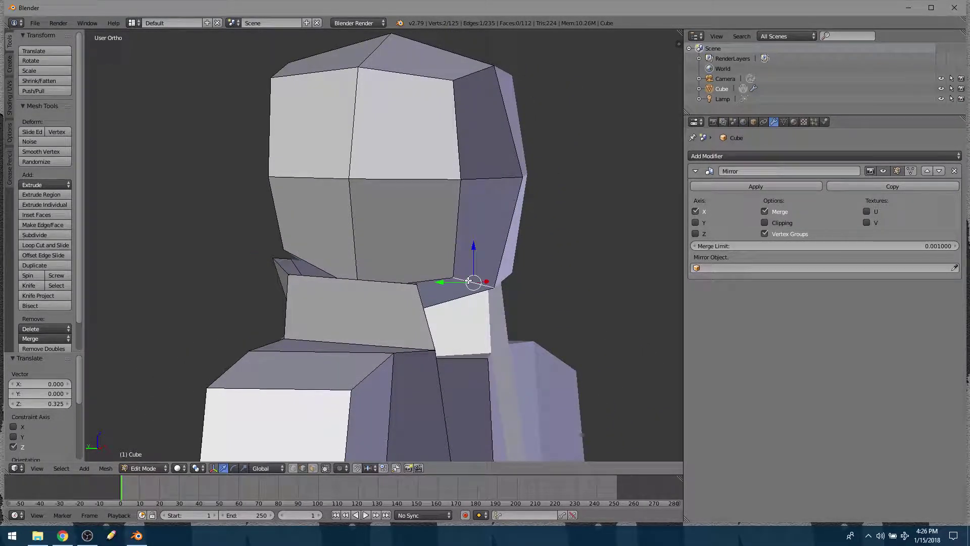
pyautogui.moveTo(473, 259); pyautogui.dragTo(470, 282)
pyautogui.moveTo(470, 282); pyautogui.dragTo(493, 335, button='middle')
# Step: Select two adjoining lower jaw edges and shift them inward along X to narrow the jaw
pyautogui.rightClick(315, 334)
pyautogui.keyDown('shift'); pyautogui.rightClick(405, 388); pyautogui.keyUp('shift')
pyautogui.moveTo(407, 389); pyautogui.dragTo(372, 355, button='middle')
pyautogui.press('g')
pyautogui.press('x')
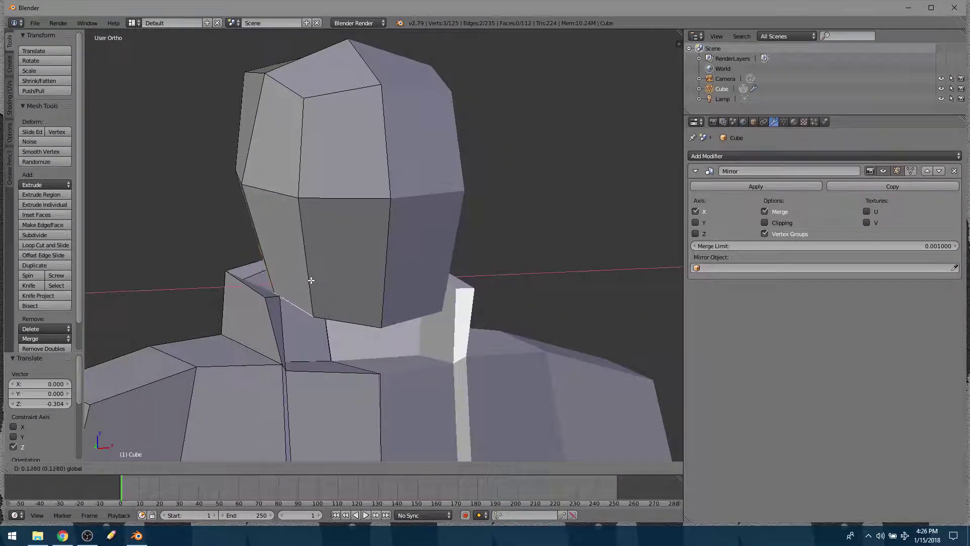
pyautogui.click(316, 280)
pyautogui.moveTo(316, 280); pyautogui.dragTo(439, 305, button='middle')
# Step: Extrude the underside face of the head downward by about 1.867 to form a neck
pyautogui.hotkey('ctrl', 'Tab')
pyautogui.click(399, 314)
pyautogui.click(398, 296)
pyautogui.press('e')
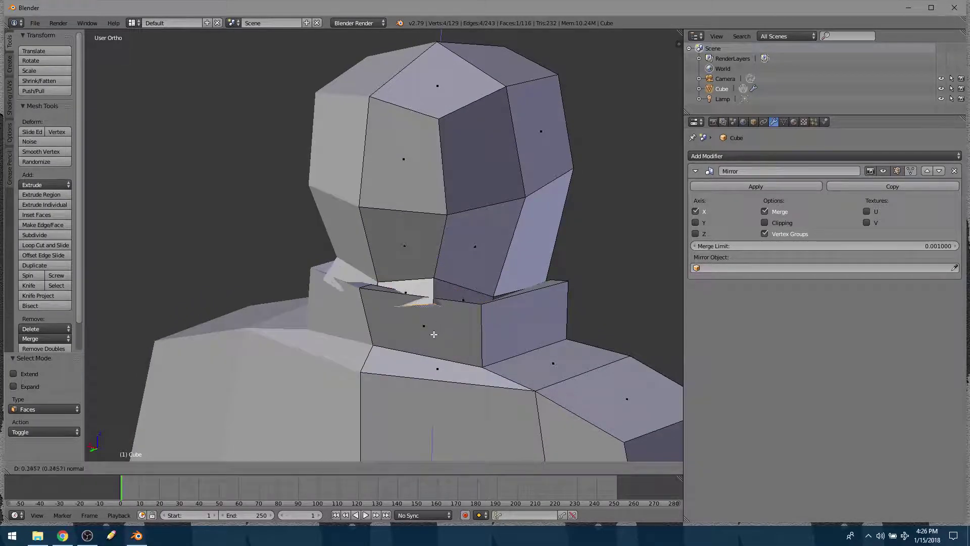
pyautogui.click(425, 442)
# Step: Expand the selection to the head and neck and raise them about 5.001 along Z, clear of the collar
pyautogui.moveTo(487, 335); pyautogui.dragTo(439, 303, button='middle')
pyautogui.scroll(-3, 431, 320)
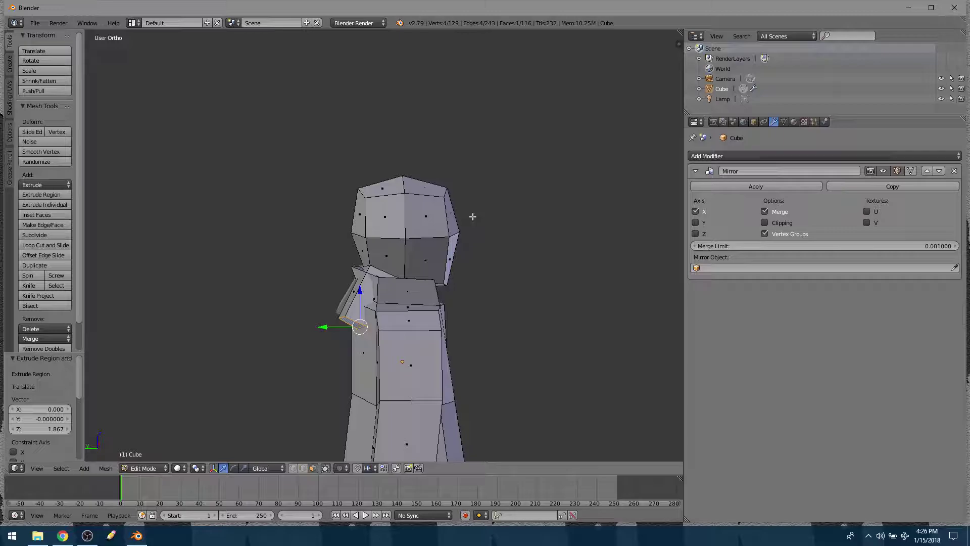
pyautogui.press('ctrl+KP_Add')
pyautogui.press('ctrl+KP_Add')
pyautogui.press('ctrl+KP_Add')
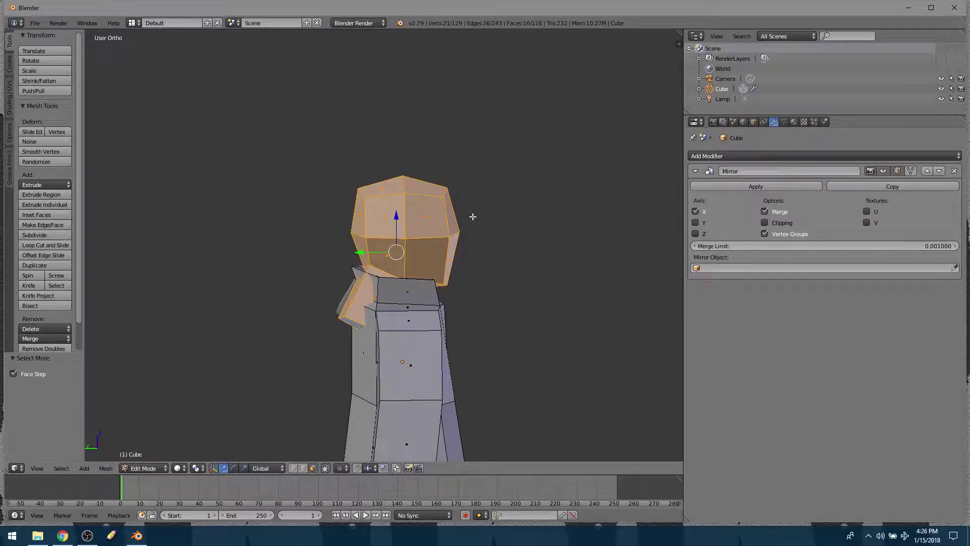
pyautogui.moveTo(396, 217); pyautogui.dragTo(400, 93)
# Step: Delete the inner face of the extruded neck along the mirror seam
pyautogui.moveTo(399, 94); pyautogui.dragTo(535, 146, button='middle')
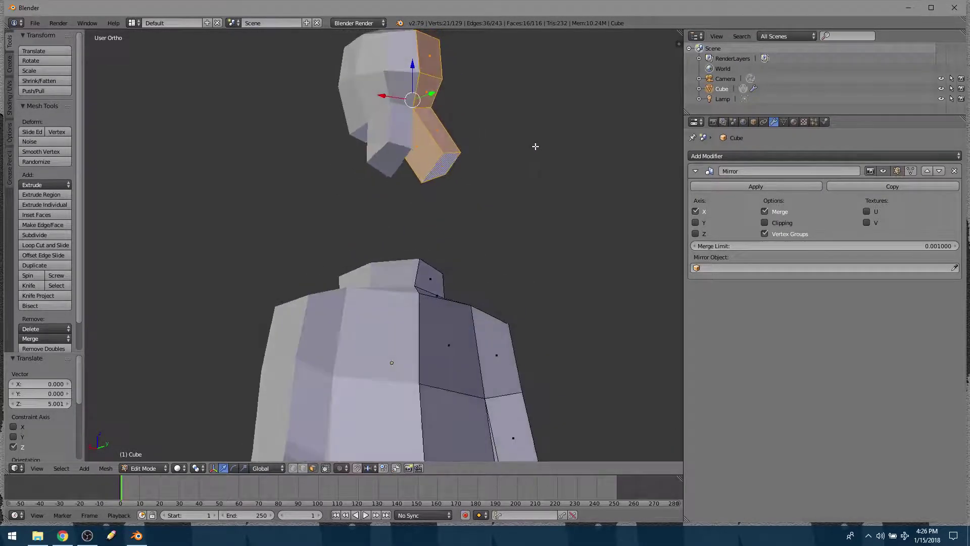
pyautogui.rightClick(423, 151)
pyautogui.press('x')
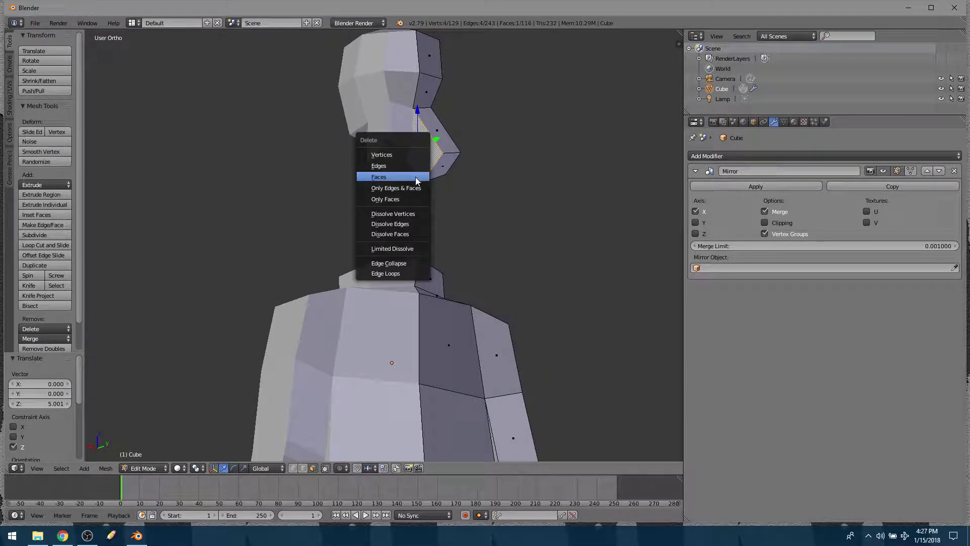
pyautogui.click(416, 177)
# Step: Shift the neck's bottom face along X toward the mirror plane and move it about -0.991 along Y
pyautogui.moveTo(478, 173); pyautogui.dragTo(380, 154, button='middle')
pyautogui.rightClick(445, 161)
pyautogui.press('g')
pyautogui.press('x')
pyautogui.click(422, 156)
pyautogui.press('g')
pyautogui.press('y')
pyautogui.click(380, 166)
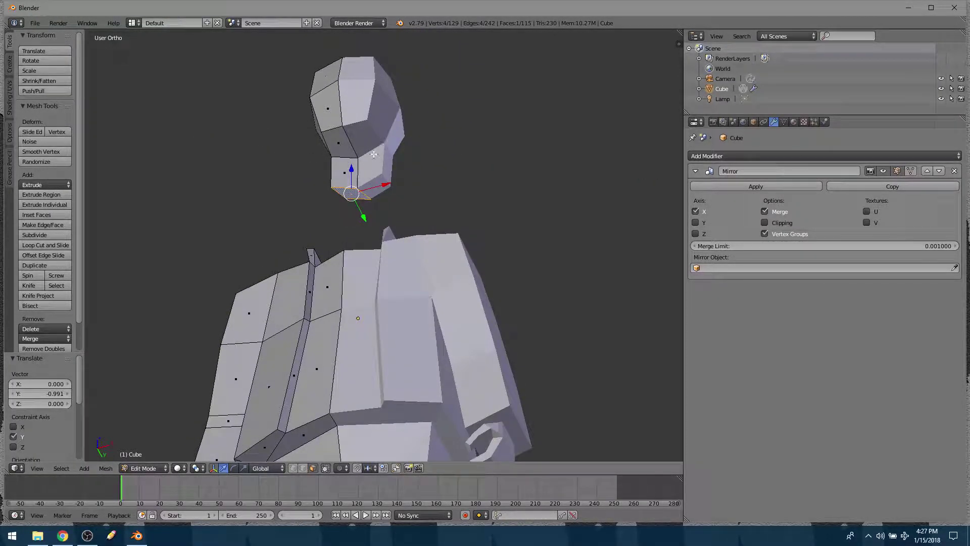
# Step: Switch to edge selection and move one neck edge about -0.65 along Y
pyautogui.hotkey('ctrl', 'Tab')
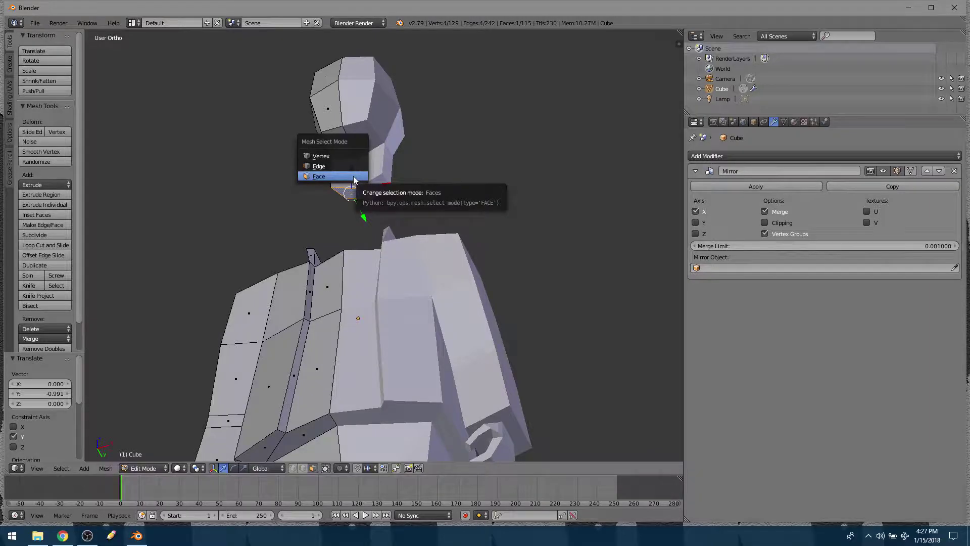
pyautogui.click(349, 166)
pyautogui.moveTo(361, 172); pyautogui.dragTo(378, 201, button='middle')
pyautogui.moveTo(378, 201); pyautogui.dragTo(366, 196)
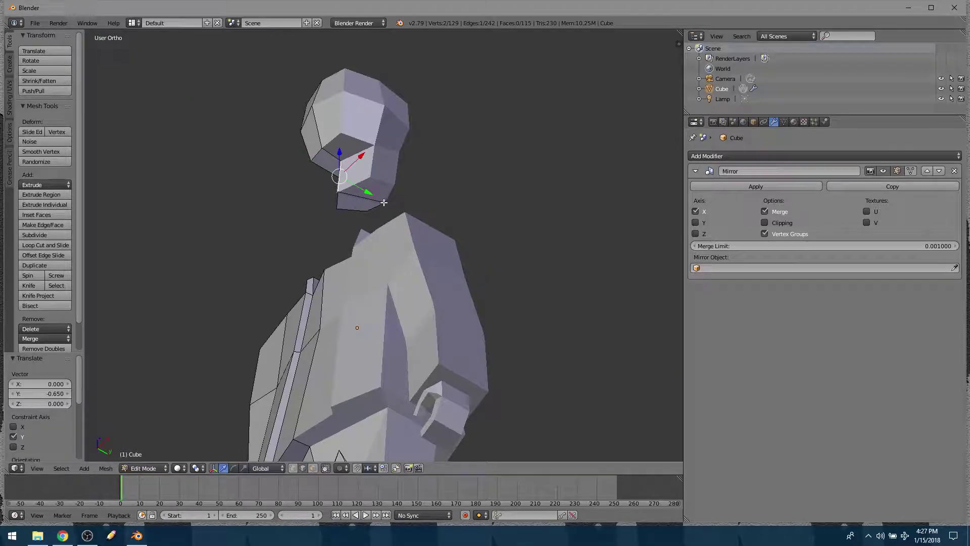
# Step: Lower the whole head and neck about 4.898 along Z into the collar and shift them about -0.163 along Y
pyautogui.moveTo(353, 180); pyautogui.dragTo(447, 184, button='middle')
pyautogui.press('ctrl+KP_Add')
pyautogui.press('ctrl+KP_Add')
pyautogui.press('ctrl+KP_Add')
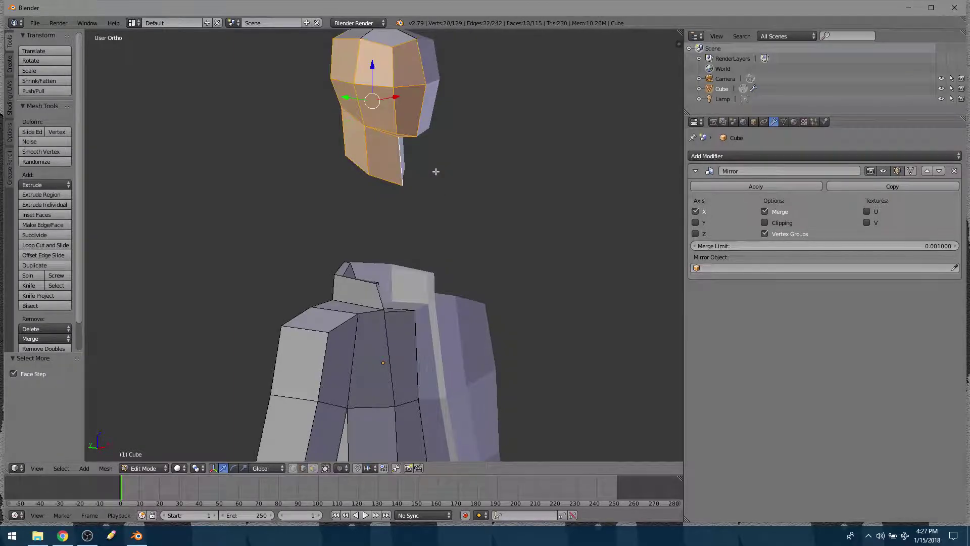
pyautogui.moveTo(373, 76); pyautogui.dragTo(378, 229)
pyautogui.moveTo(378, 229); pyautogui.dragTo(406, 262, button='middle')
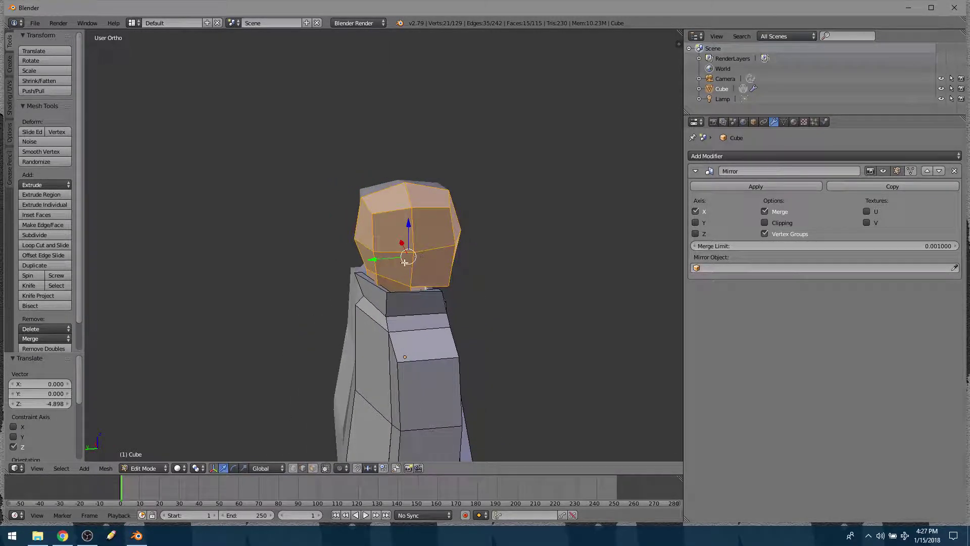
pyautogui.moveTo(380, 260); pyautogui.dragTo(386, 261)
# Step: Select the top, back and rear side faces of the head and extrude them outward about 0.409 as hair
pyautogui.moveTo(429, 268); pyautogui.dragTo(430, 243, button='middle')
pyautogui.moveTo(335, 194); pyautogui.dragTo(438, 193, button='middle')
pyautogui.rightClick(438, 191)
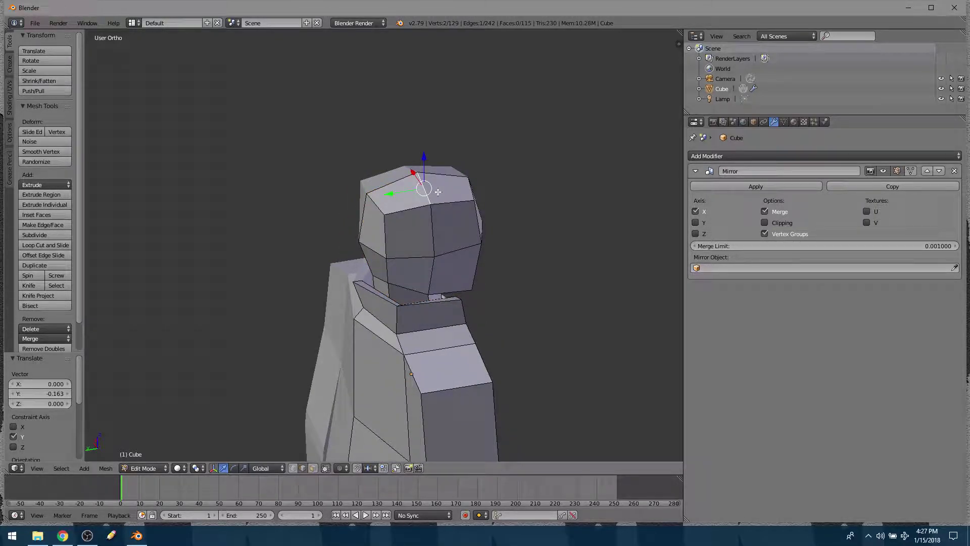
pyautogui.press('3')
pyautogui.rightClick(436, 193)
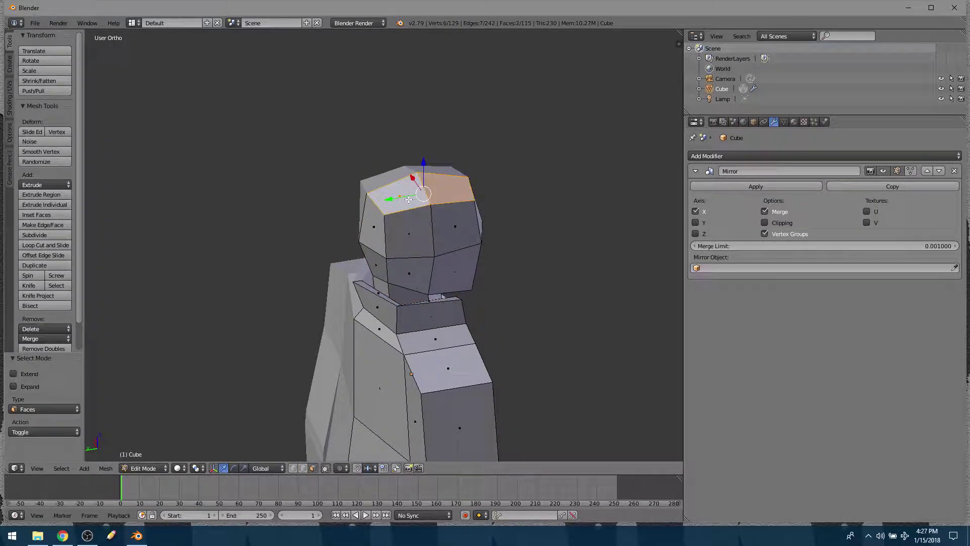
pyautogui.keyDown('shift'); pyautogui.rightClick(375, 225); pyautogui.keyUp('shift')
pyautogui.keyDown('shift'); pyautogui.rightClick(376, 266); pyautogui.keyUp('shift')
pyautogui.keyDown('shift'); pyautogui.rightClick(409, 274); pyautogui.keyUp('shift')
pyautogui.keyDown('shift'); pyautogui.rightClick(427, 247); pyautogui.keyUp('shift')
pyautogui.moveTo(432, 254); pyautogui.dragTo(425, 230, button='middle')
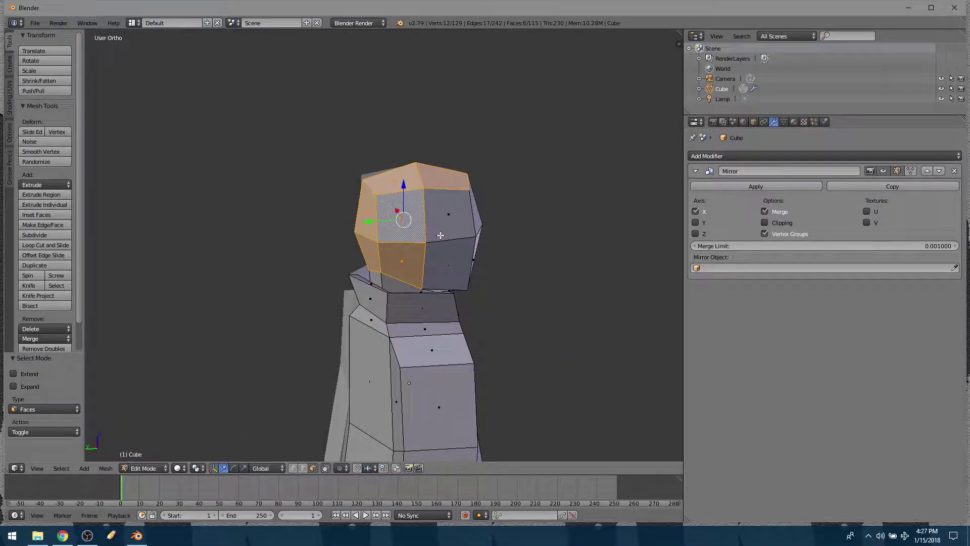
pyautogui.press('e')
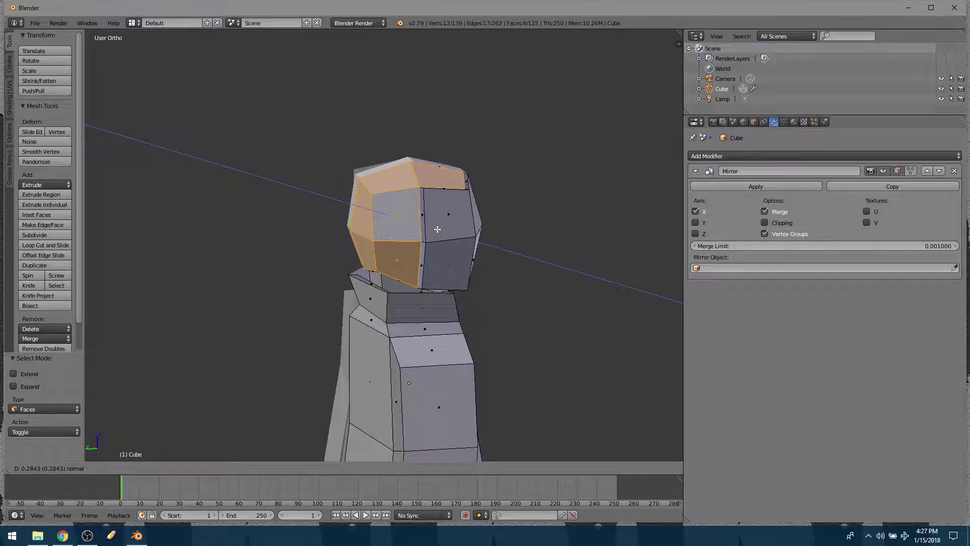
pyautogui.click(437, 227)
# Step: Select the four inner faces of the hair extrusion along the mirror seam and delete them
pyautogui.moveTo(438, 228); pyautogui.dragTo(561, 226, button='middle')
pyautogui.rightClick(421, 244)
pyautogui.keyDown('shift'); pyautogui.rightClick(422, 205); pyautogui.keyUp('shift')
pyautogui.keyDown('shift'); pyautogui.rightClick(419, 162); pyautogui.keyUp('shift')
pyautogui.moveTo(418, 161); pyautogui.dragTo(366, 141, button='middle')
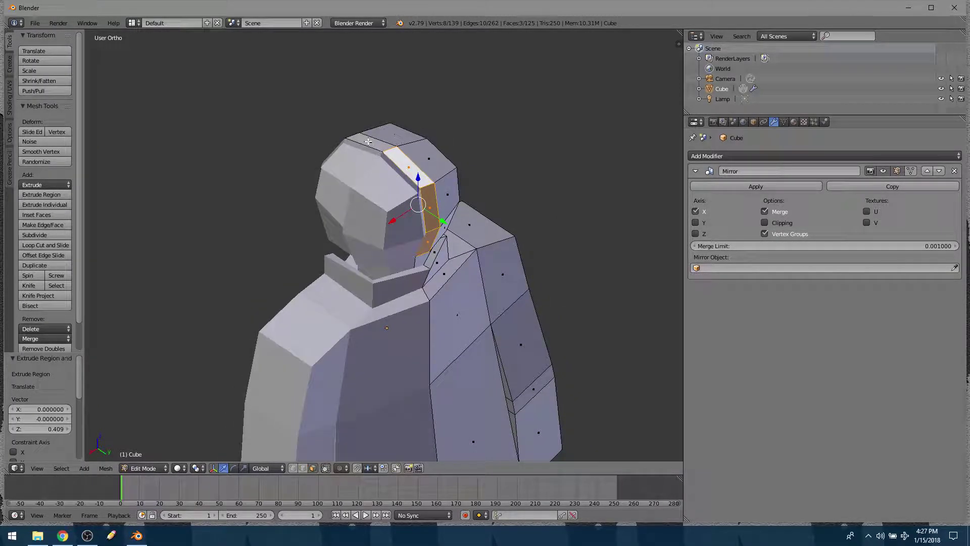
pyautogui.keyDown('shift'); pyautogui.rightClick(366, 142); pyautogui.keyUp('shift')
pyautogui.press('x')
pyautogui.click(422, 188)
# Step: Select the hair's open seam edges and move them about 0.29 along X to close the gap at the mirror plane
pyautogui.moveTo(423, 188); pyautogui.dragTo(411, 176, button='middle')
pyautogui.hotkey('ctrl', 'Tab')
pyautogui.click(410, 175)
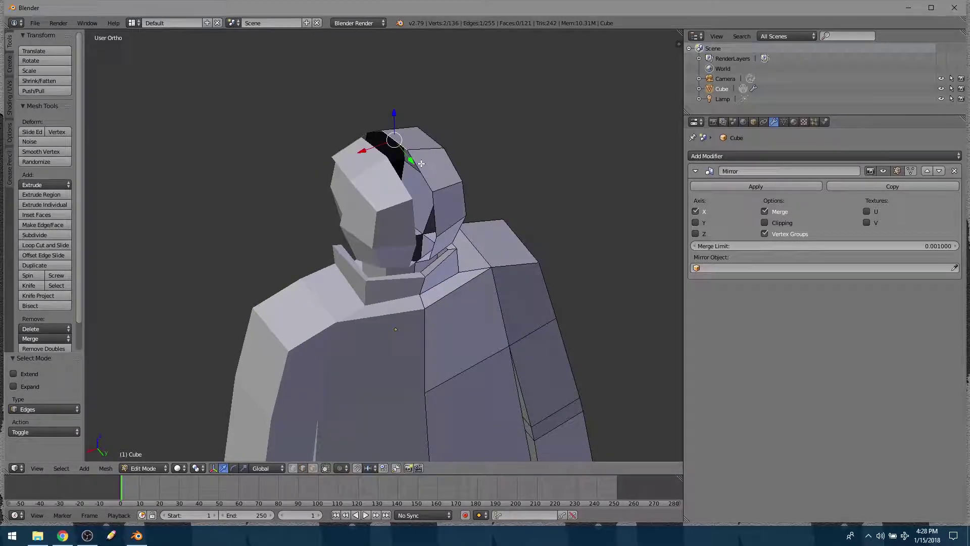
pyautogui.moveTo(454, 210); pyautogui.dragTo(484, 236, button='middle')
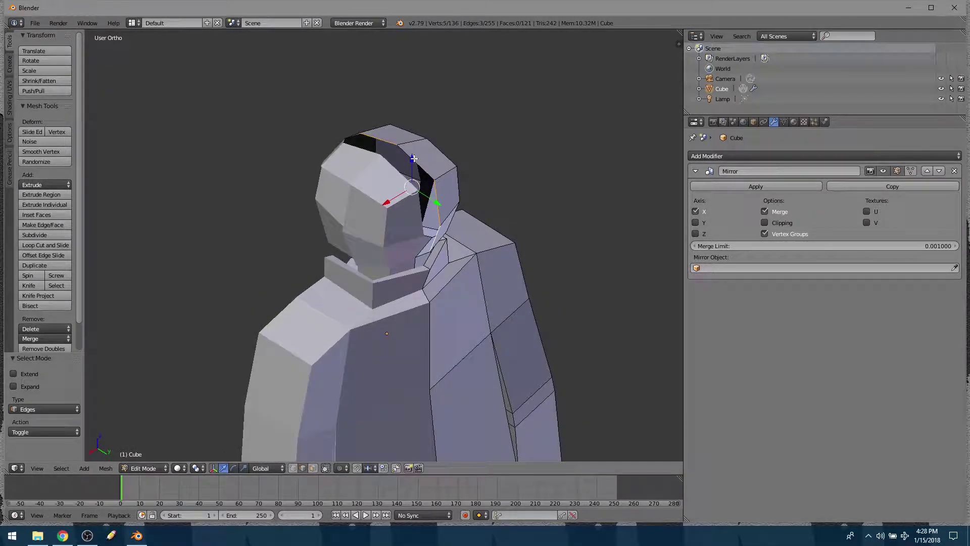
pyautogui.moveTo(415, 161); pyautogui.dragTo(394, 208, button='middle')
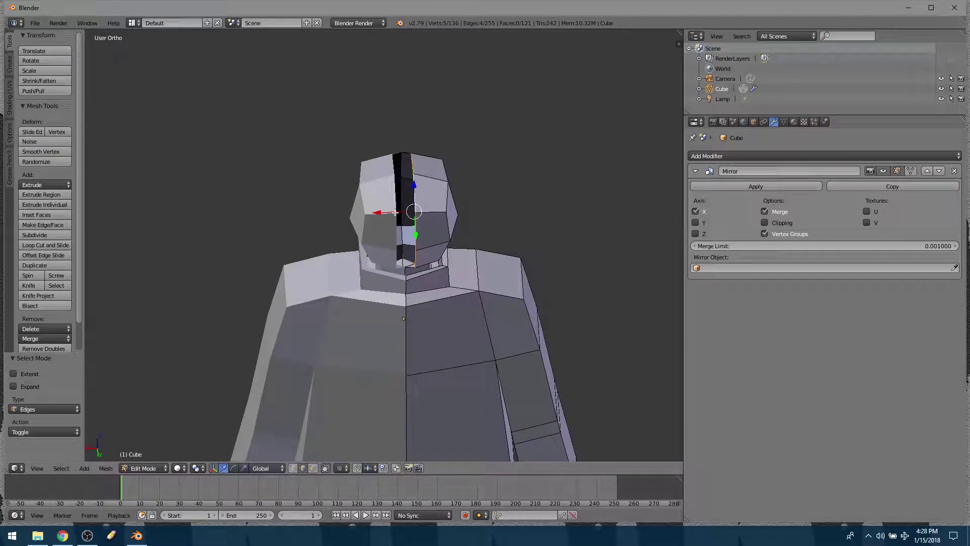
pyautogui.press('g')
pyautogui.press('x')
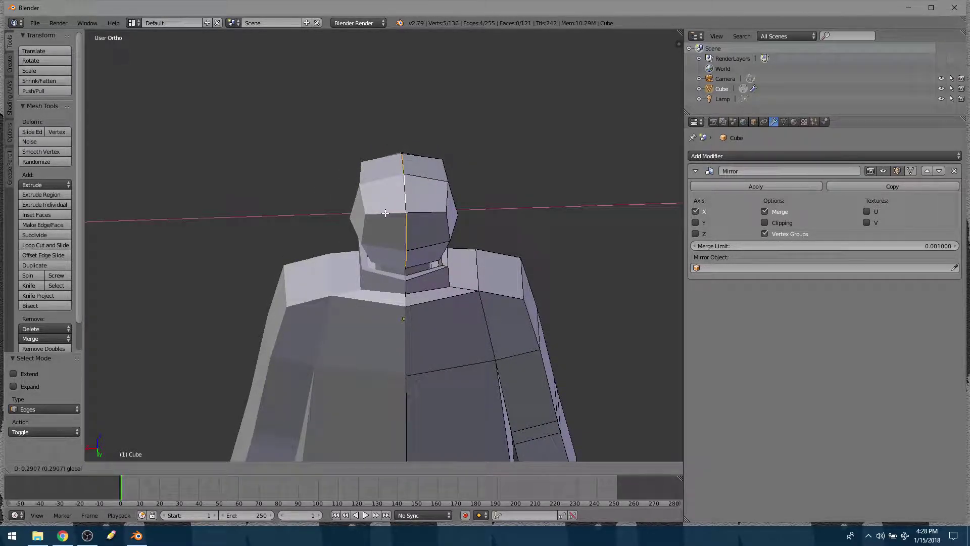
pyautogui.click(385, 213)
# Step: Pull the hair's top front edge forward and raise it about 0.048 along Z
pyautogui.moveTo(460, 188); pyautogui.dragTo(437, 184, button='middle')
pyautogui.rightClick(411, 201)
pyautogui.moveTo(434, 165); pyautogui.dragTo(447, 147)
pyautogui.moveTo(432, 194)
pyautogui.mouseDown(button='middle')
pyautogui.moveTo(504, 217)
pyautogui.moveTo(439, 221)
pyautogui.moveTo(426, 198)
pyautogui.mouseUp(button='middle')
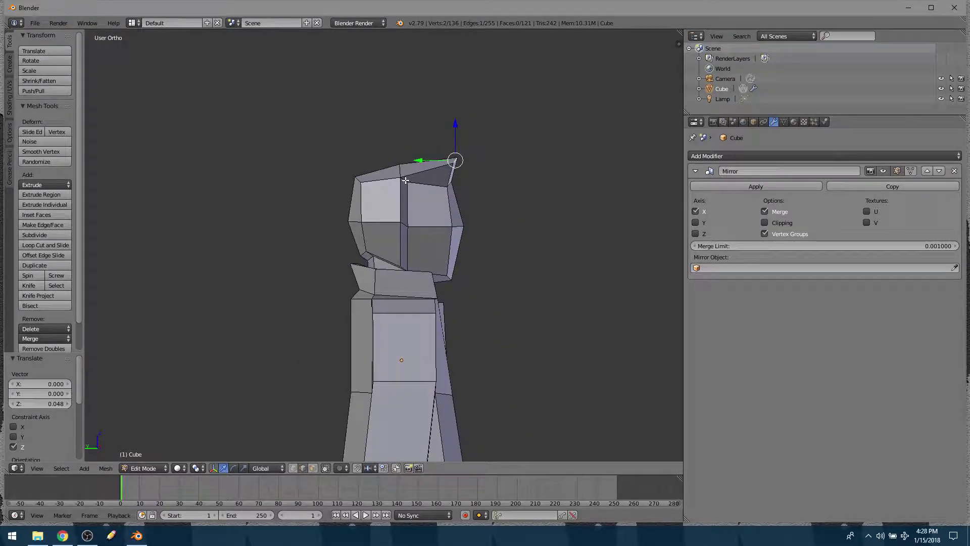
# Step: Move the hair's upper side edge about -0.867 in Y and -0.482 in Z, and pull the edge below it forward
pyautogui.press('g')
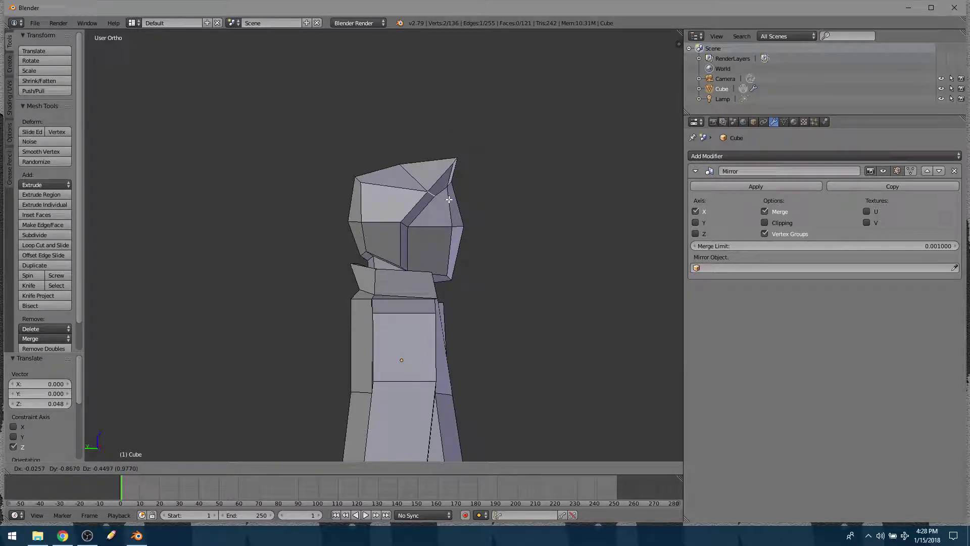
pyautogui.click(449, 199)
pyautogui.rightClick(407, 224)
pyautogui.press('g')
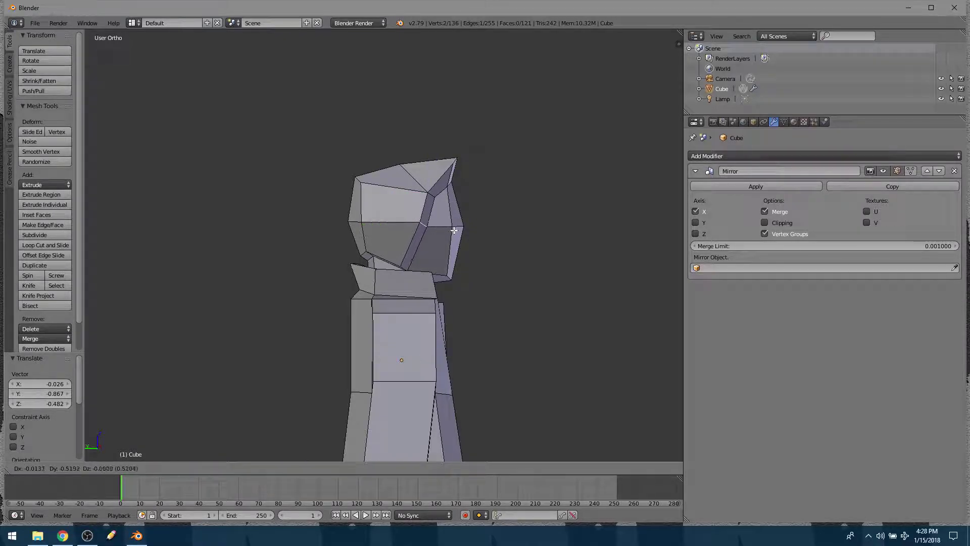
pyautogui.click(475, 228)
# Step: Adjust the selected hair side edge along X
pyautogui.moveTo(475, 227); pyautogui.dragTo(441, 180, button='middle')
pyautogui.press('g')
pyautogui.press('x')
pyautogui.click(348, 229)
# Step: Switch to vertex selection and raise the hair's upper side corner vertex about 0.484 along Z
pyautogui.moveTo(499, 203); pyautogui.dragTo(433, 208, button='middle')
pyautogui.hotkey('ctrl', 'Tab')
pyautogui.click(429, 203)
pyautogui.rightClick(421, 196)
pyautogui.hotkey('ctrl', 'Tab')
pyautogui.click(429, 192)
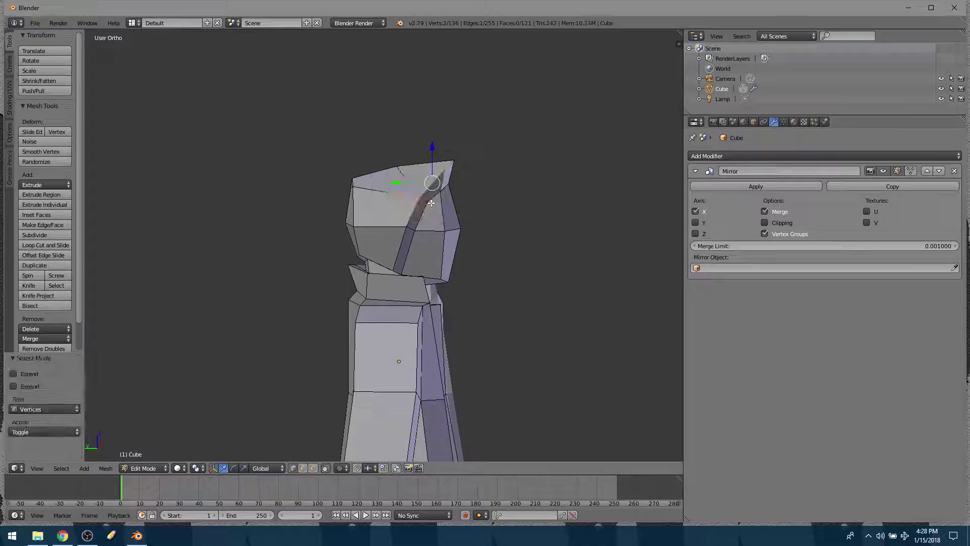
pyautogui.rightClick(419, 197)
pyautogui.press('g')
pyautogui.press('z')
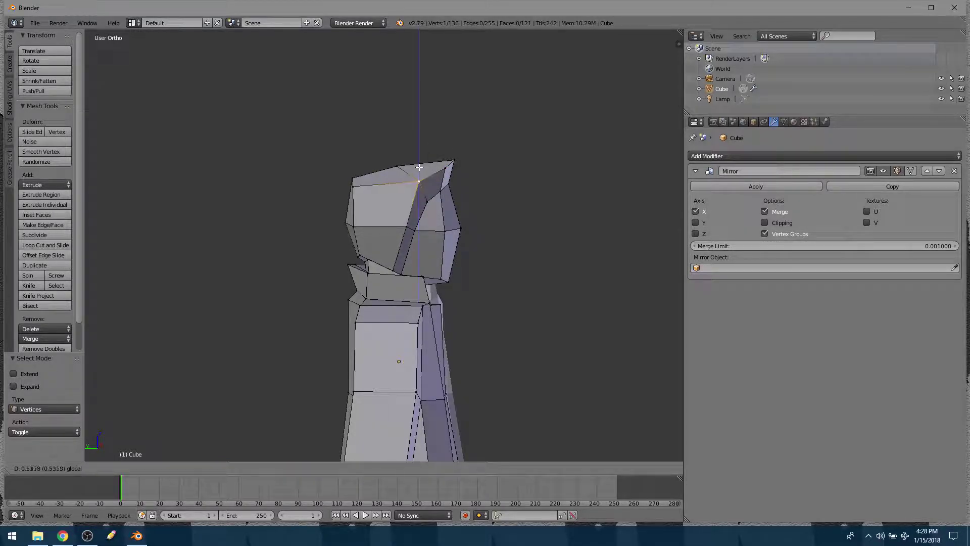
pyautogui.click(422, 173)
# Step: Examine the proportions of the whole figure and its new head from the front and the sides
pyautogui.moveTo(513, 257)
pyautogui.mouseDown(button='middle')
pyautogui.moveTo(409, 265)
pyautogui.moveTo(512, 273)
pyautogui.mouseUp(button='middle')
pyautogui.scroll(-4, 492, 273)
pyautogui.keyDown('shift'); pyautogui.moveTo(474, 309); pyautogui.dragTo(425, 253, button='middle'); pyautogui.keyUp('shift')
pyautogui.moveTo(396, 209); pyautogui.dragTo(329, 204, button='middle')
pyautogui.scroll(4, 314, 201)
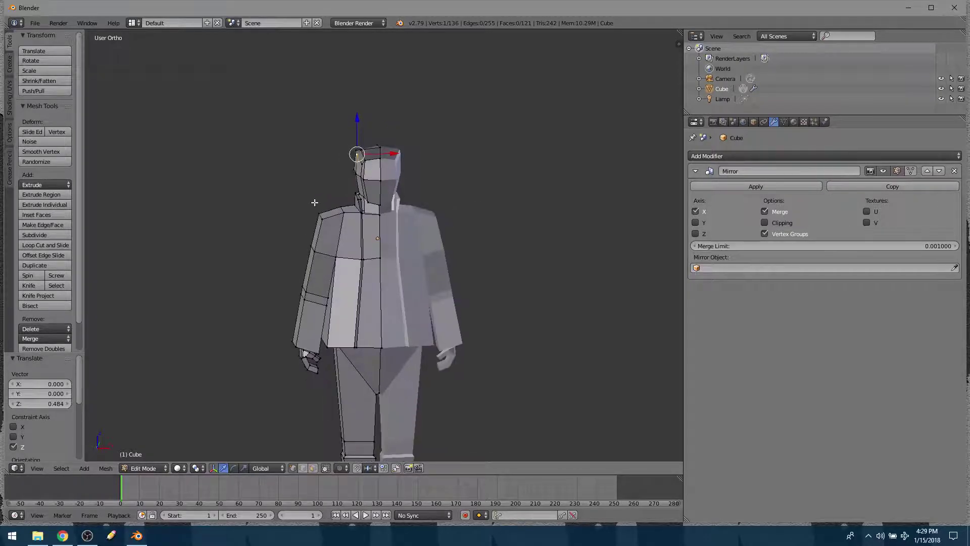
pyautogui.moveTo(343, 284); pyautogui.dragTo(368, 268, button='middle')
pyautogui.keyDown('shift'); pyautogui.moveTo(399, 329); pyautogui.dragTo(416, 187, button='middle'); pyautogui.keyUp('shift')
pyautogui.moveTo(392, 242); pyautogui.dragTo(448, 248, button='middle')
pyautogui.scroll(-4, 460, 169)
pyautogui.moveTo(463, 173); pyautogui.dragTo(443, 225, button='middle')
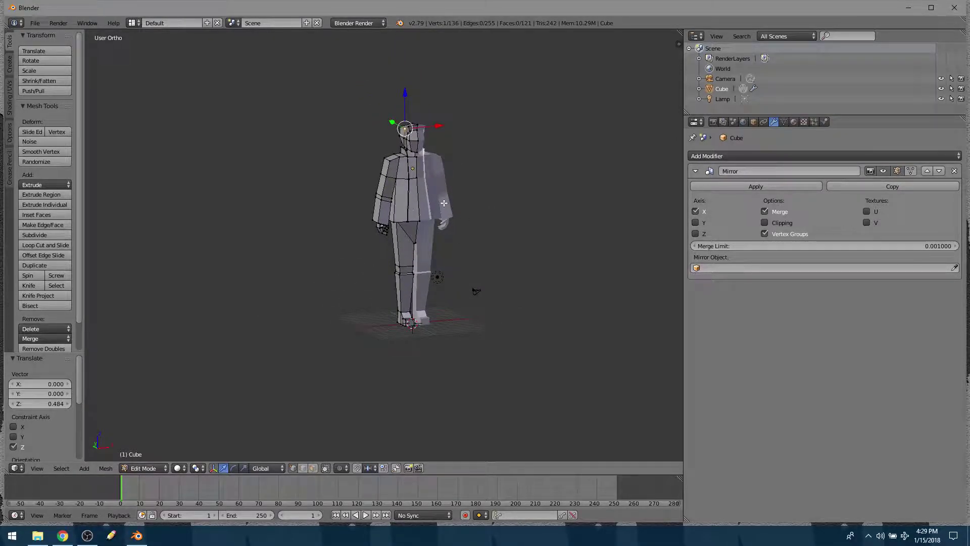
# Step: Try to add a loop cut to the jacket and undo it
pyautogui.click(50, 245)
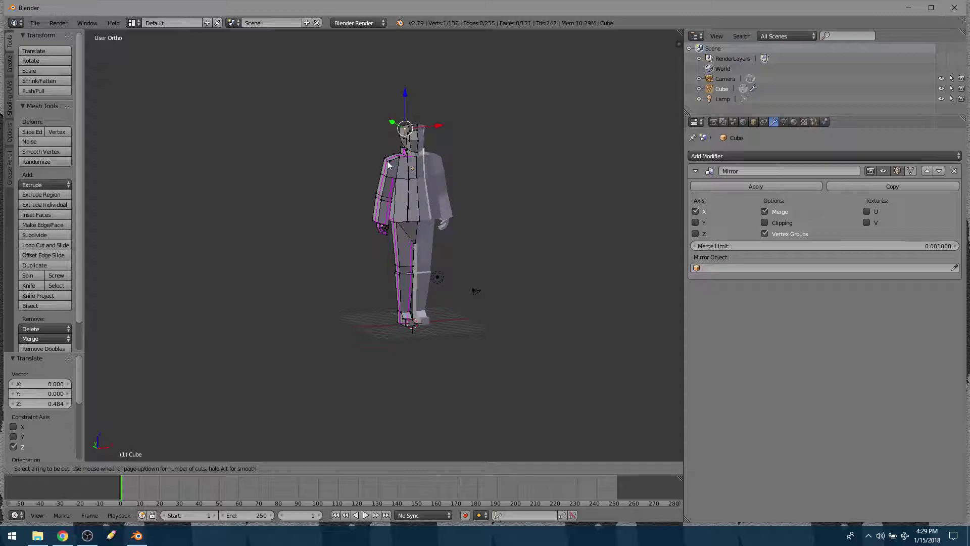
pyautogui.click(408, 199)
pyautogui.click(433, 200)
pyautogui.moveTo(475, 209); pyautogui.dragTo(429, 223, button='middle')
pyautogui.hotkey('ctrl', 'z')
pyautogui.hotkey('ctrl', 'z')
# Step: Return to Object Mode, apply smooth shading to the figure and deselect it
pyautogui.scroll(3, 384, 182)
pyautogui.scroll(-2, 384, 182)
pyautogui.scroll(-5, 426, 219)
pyautogui.moveTo(456, 254); pyautogui.dragTo(430, 251, button='middle')
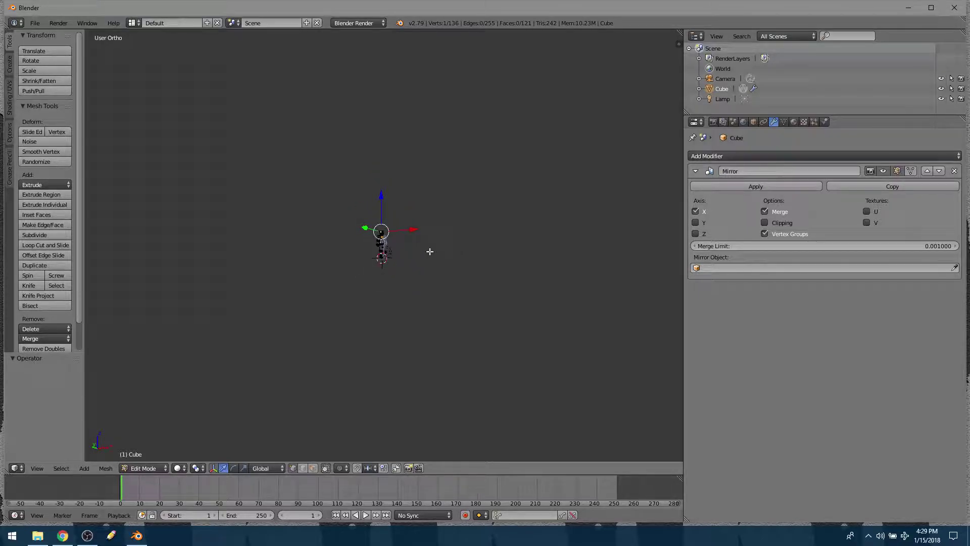
pyautogui.press('Tab')
pyautogui.press('a')
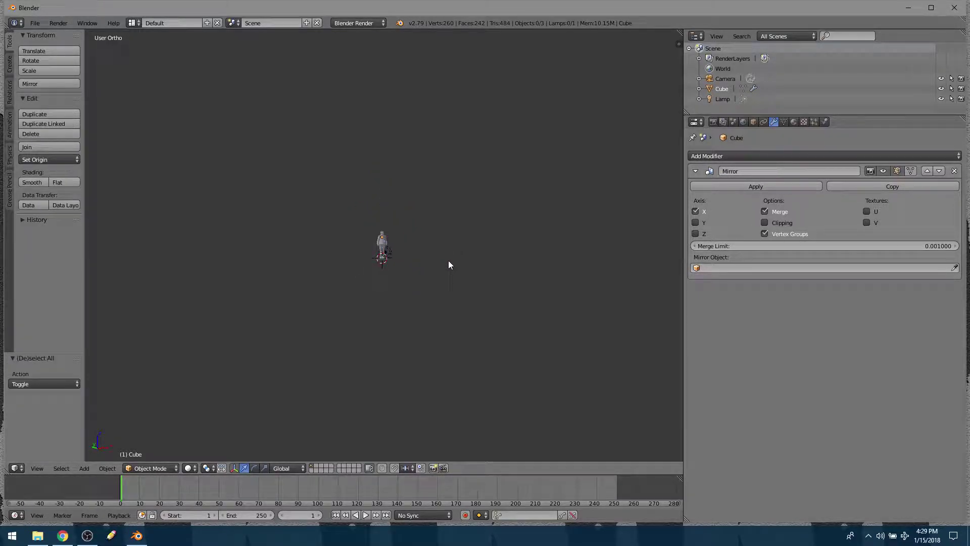
pyautogui.moveTo(435, 258); pyautogui.dragTo(480, 263, button='middle')
pyautogui.scroll(3, 386, 241)
pyautogui.moveTo(387, 244)
pyautogui.mouseDown(button='middle')
pyautogui.moveTo(483, 283)
pyautogui.moveTo(510, 266)
pyautogui.moveTo(342, 281)
pyautogui.moveTo(510, 283)
pyautogui.moveTo(387, 248)
pyautogui.mouseUp(button='middle')
pyautogui.rightClick(386, 238)
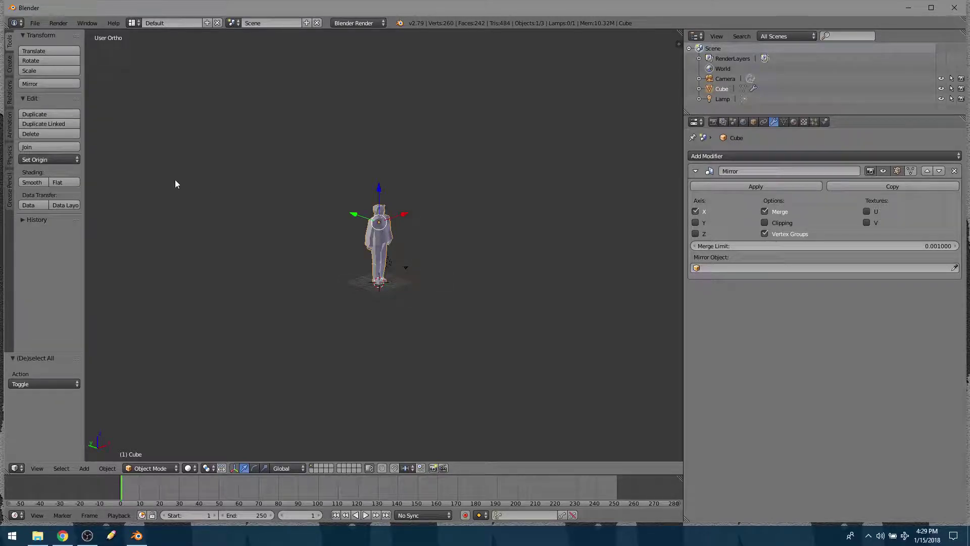
pyautogui.click(29, 183)
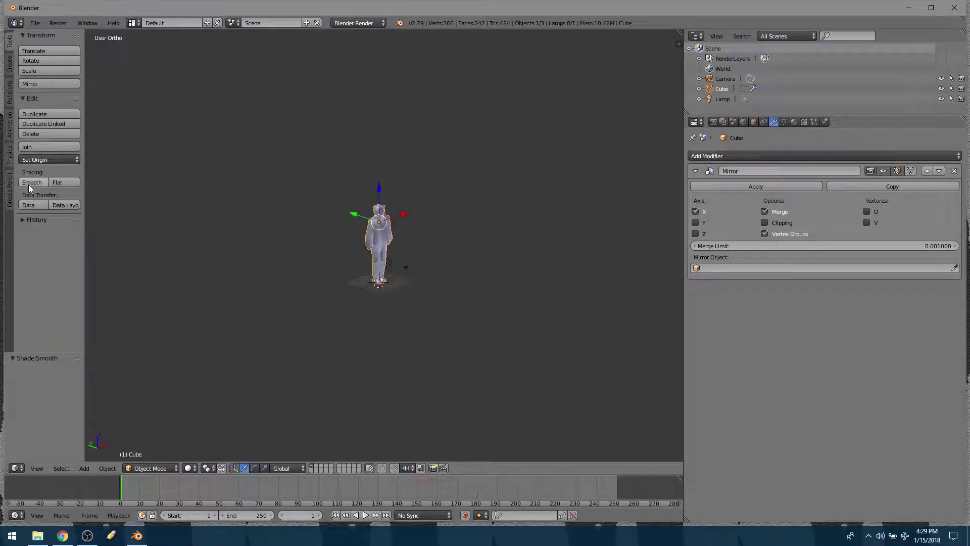
pyautogui.moveTo(434, 276); pyautogui.dragTo(397, 294, button='middle')
pyautogui.press('a')
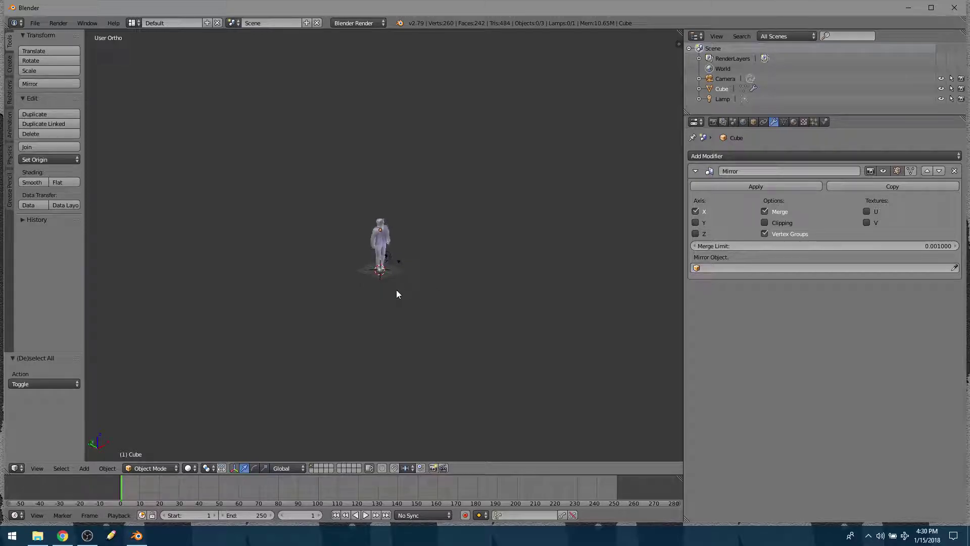
# Step: Examine the smooth-shaded figure from the front and sides, including the seam down its middle
pyautogui.scroll(3, 376, 241)
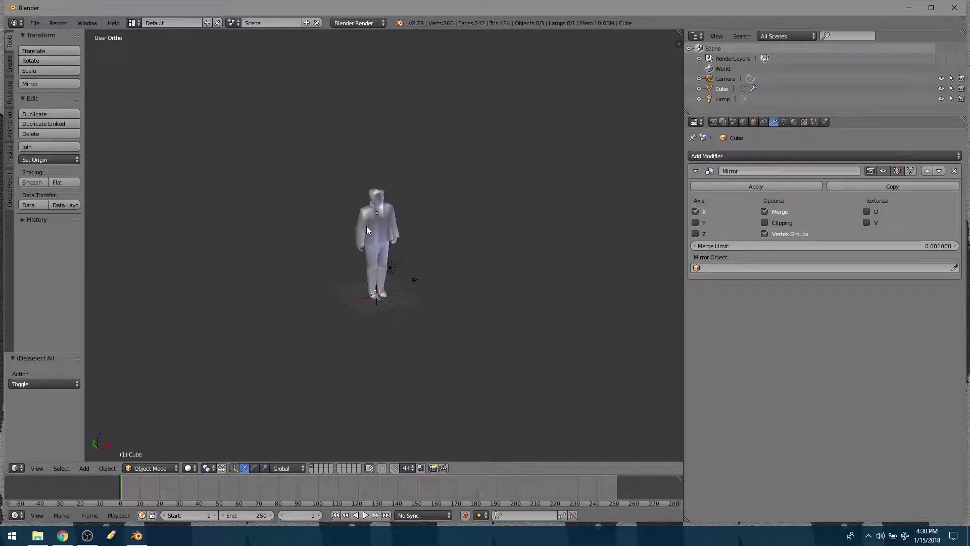
pyautogui.moveTo(389, 195); pyautogui.dragTo(412, 214, button='middle')
pyautogui.scroll(3, 413, 214)
pyautogui.scroll(-2, 522, 197)
pyautogui.moveTo(522, 201); pyautogui.dragTo(387, 220, button='middle')
pyautogui.scroll(-5, 341, 221)
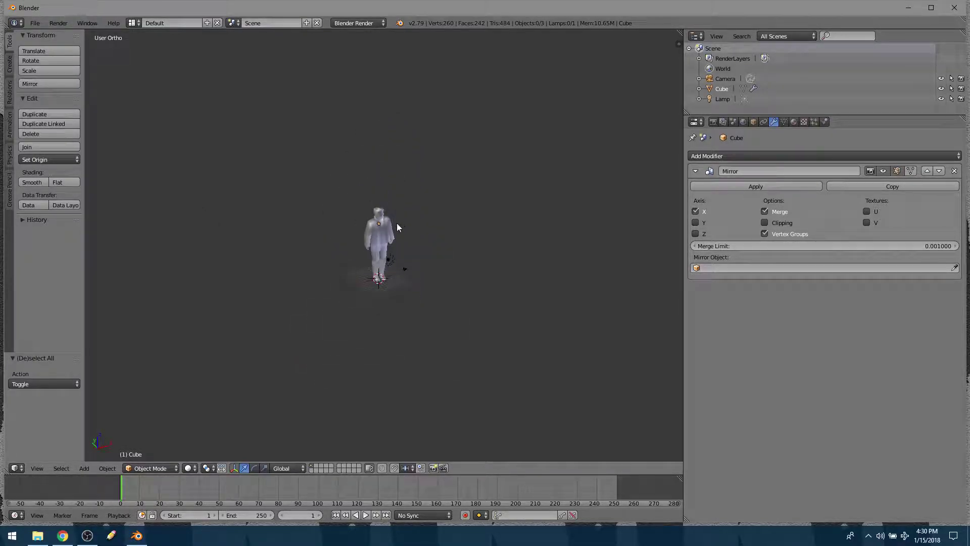
pyautogui.moveTo(393, 233); pyautogui.dragTo(369, 242, button='middle')
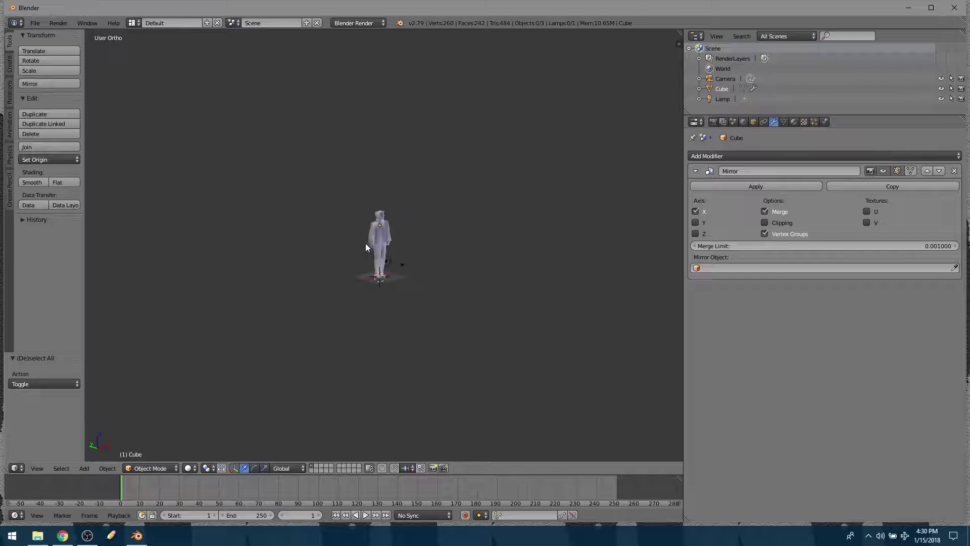
pyautogui.scroll(5, 369, 246)
pyautogui.moveTo(396, 201); pyautogui.dragTo(362, 201, button='middle')
pyautogui.scroll(2, 371, 127)
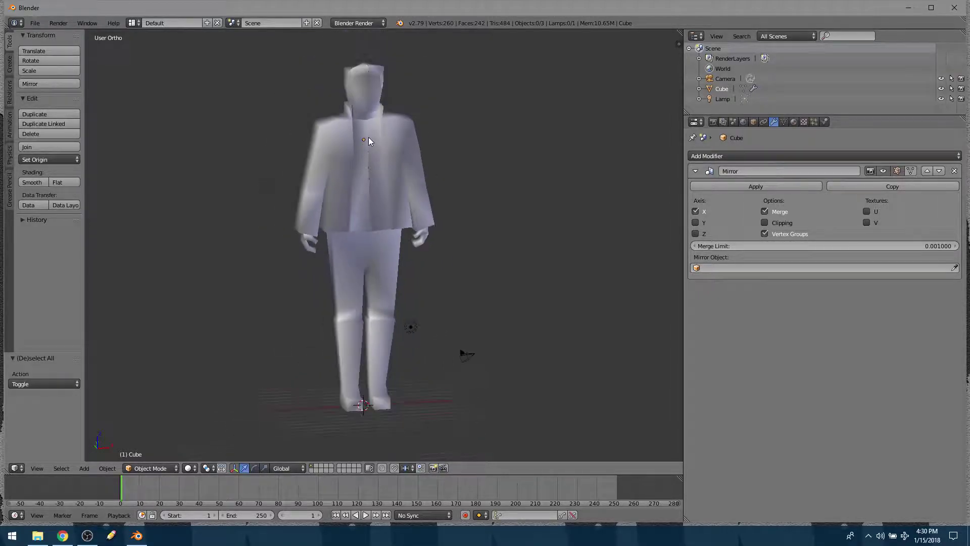
pyautogui.scroll(-1, 368, 138)
pyautogui.moveTo(366, 140); pyautogui.dragTo(347, 144, button='middle')
pyautogui.moveTo(373, 204); pyautogui.dragTo(430, 190, button='middle')
pyautogui.moveTo(423, 256); pyautogui.dragTo(367, 254, button='middle')
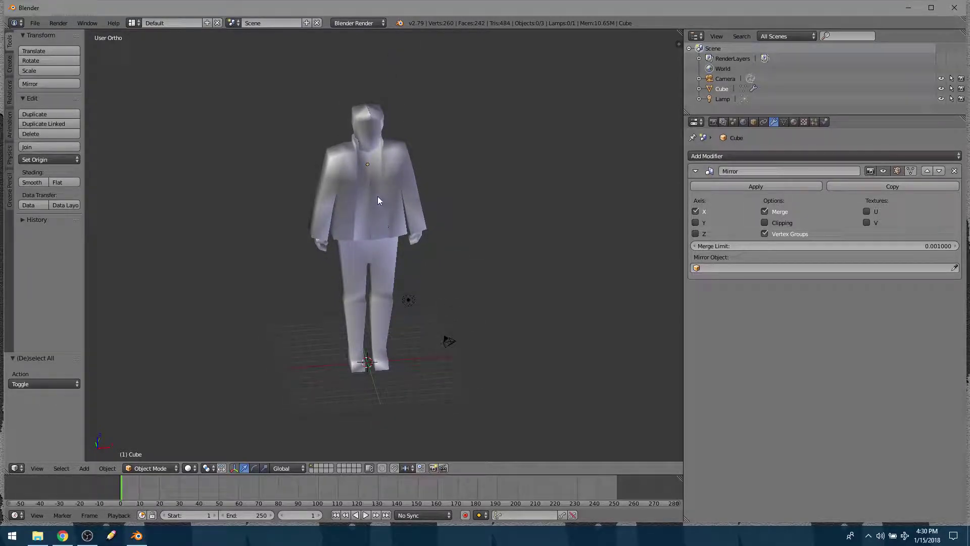
# Step: In front wireframe view, select all vertices along the body's centre line in Edit Mode and scale them to about 0.085 along X
pyautogui.press('Tab')
pyautogui.moveTo(402, 183); pyautogui.dragTo(383, 200, button='middle')
pyautogui.rightClick(370, 172)
pyautogui.press('KP_1')
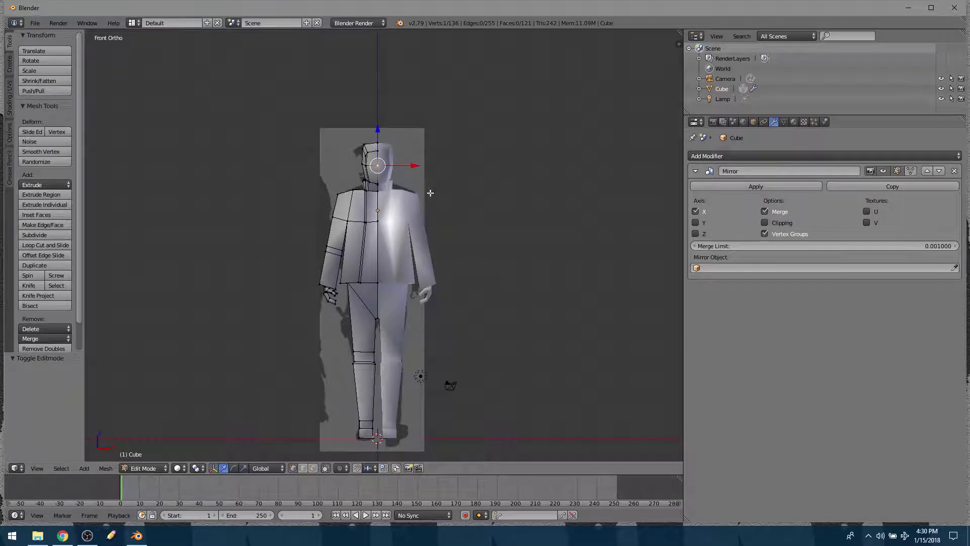
pyautogui.press('z')
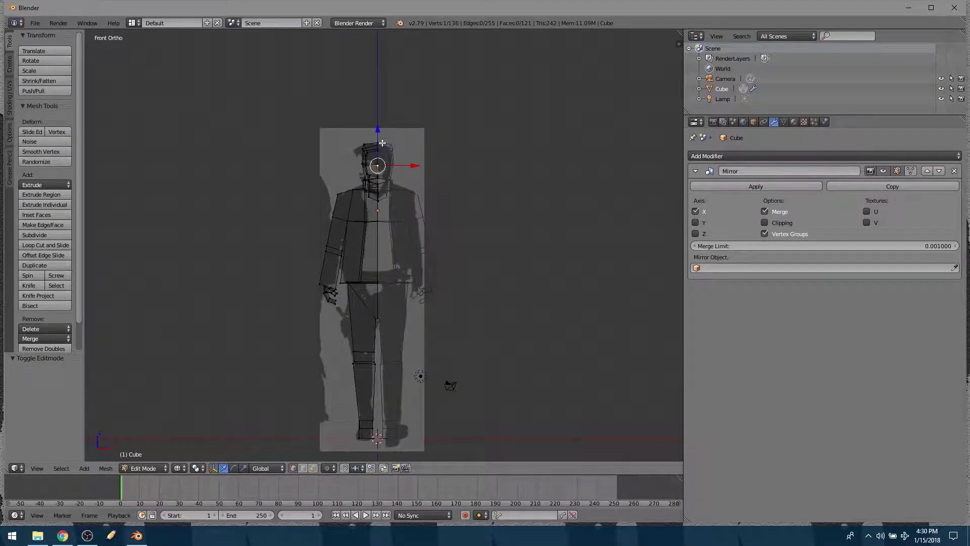
pyautogui.moveTo(385, 148); pyautogui.dragTo(386, 309)
pyautogui.press('Escape')
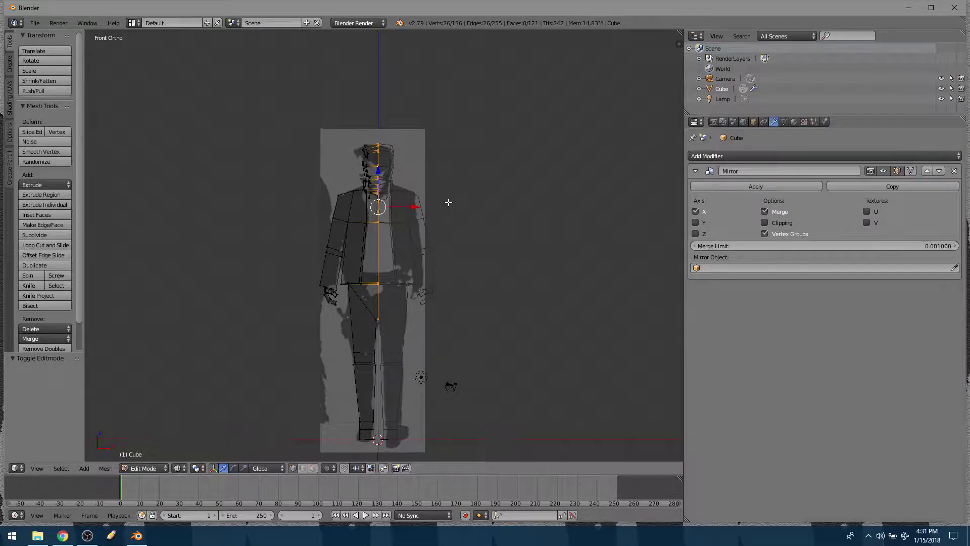
pyautogui.scroll(5, 443, 199)
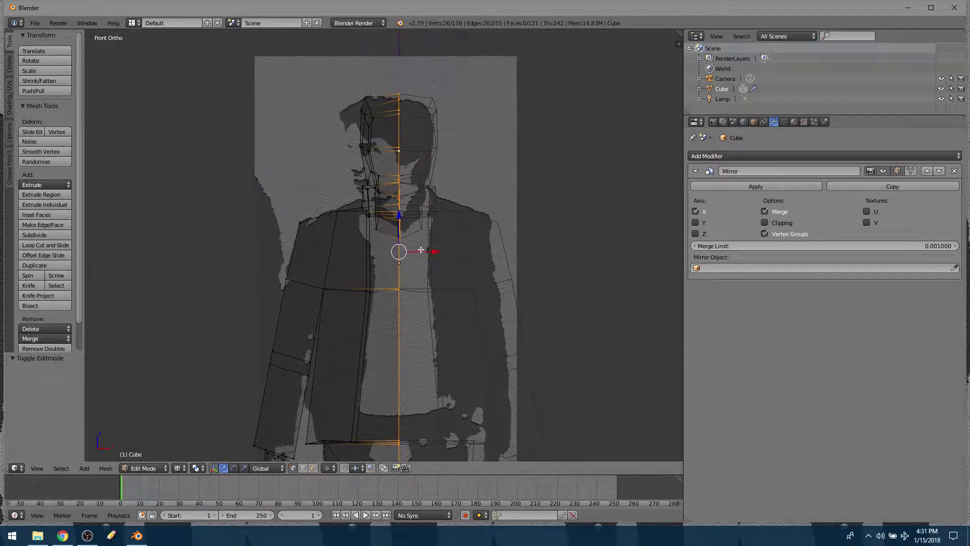
pyautogui.scroll(5, 420, 251)
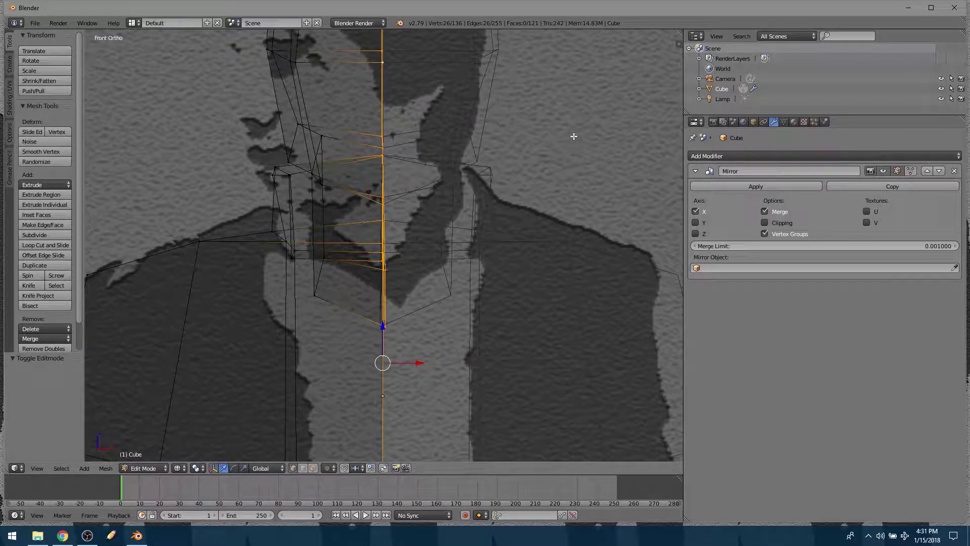
pyautogui.press('s')
pyautogui.press('x')
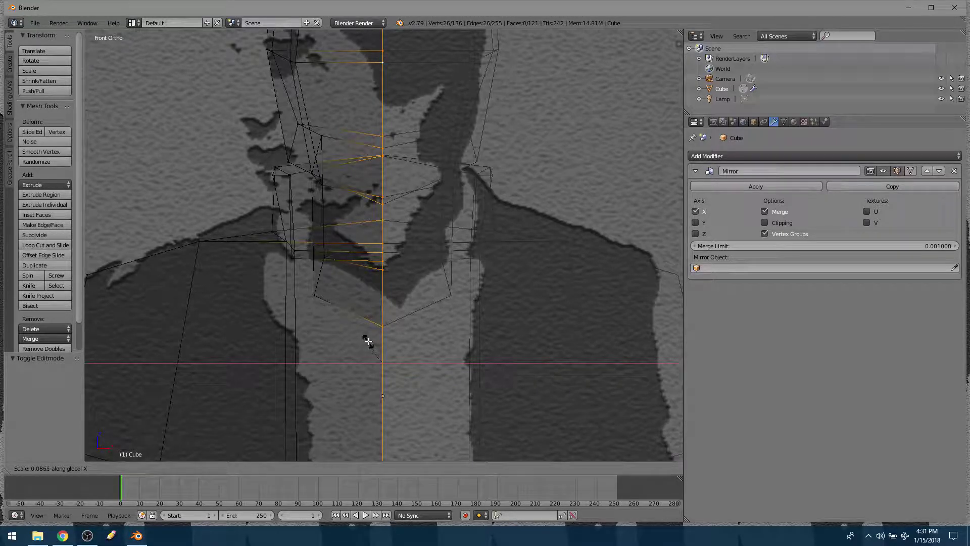
pyautogui.click(369, 342)
pyautogui.scroll(-3, 419, 278)
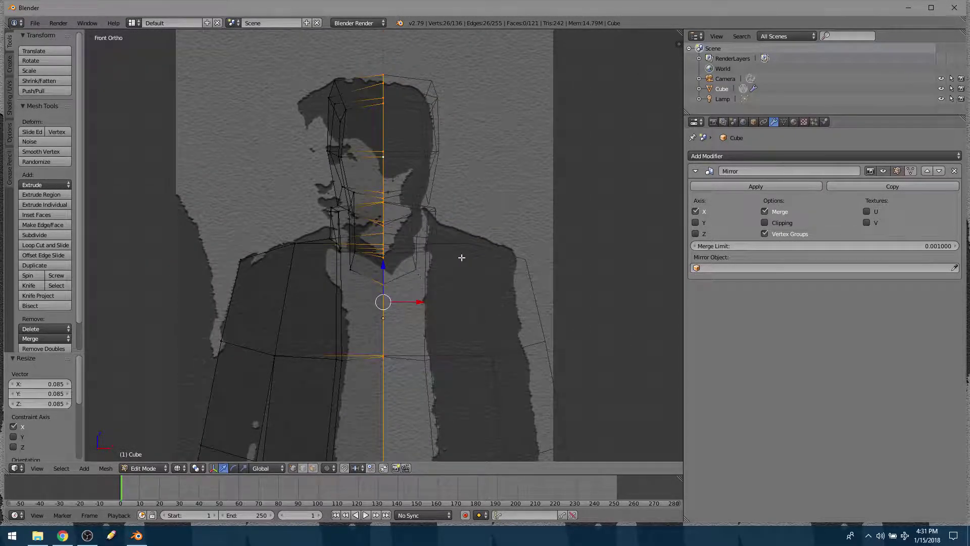
pyautogui.scroll(-1, 483, 239)
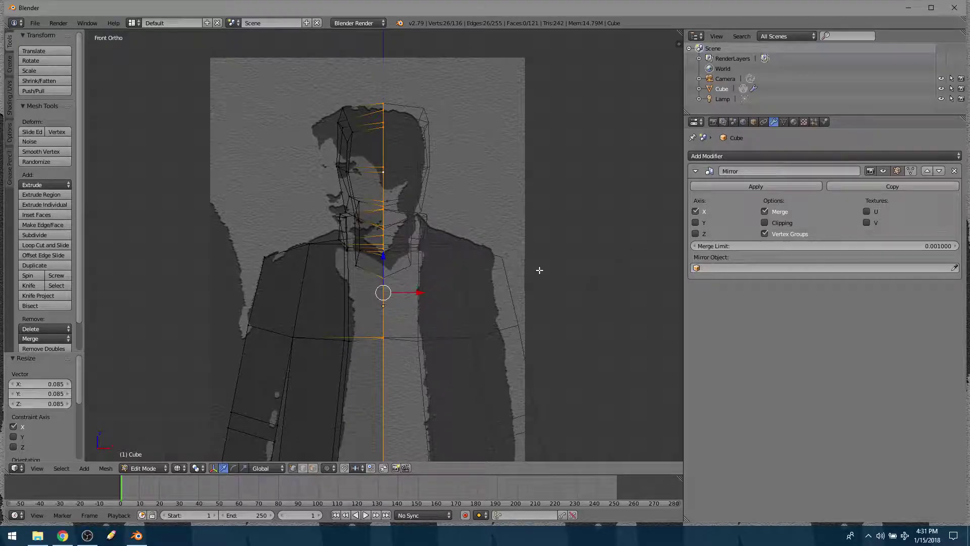
# Step: Return to Object Mode with solid shading and set the Mirror modifier's merge limit to 0.0067
pyautogui.press('Tab')
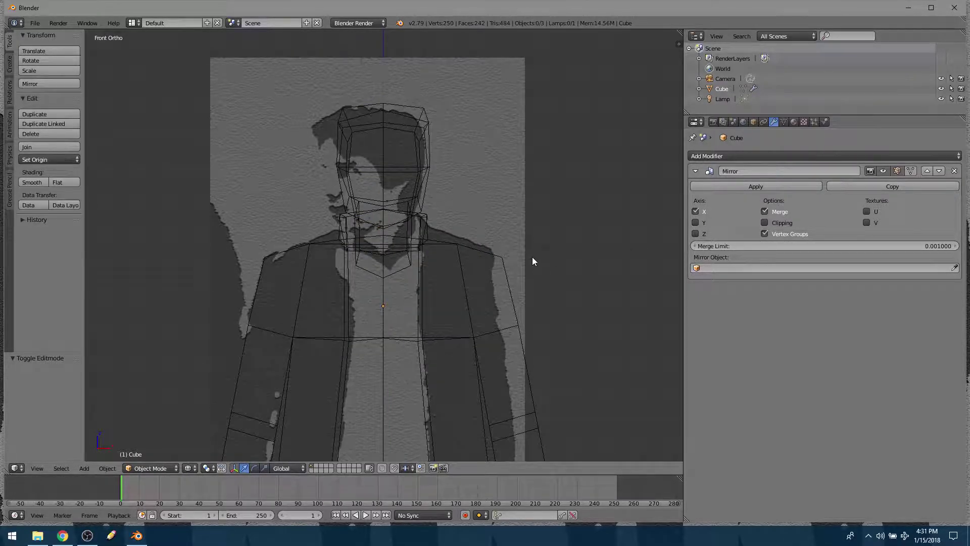
pyautogui.scroll(-1, 532, 257)
pyautogui.press('z')
pyautogui.scroll(-2, 532, 261)
pyautogui.moveTo(526, 258); pyautogui.dragTo(568, 271, button='middle')
pyautogui.scroll(2, 459, 260)
pyautogui.scroll(1, 474, 265)
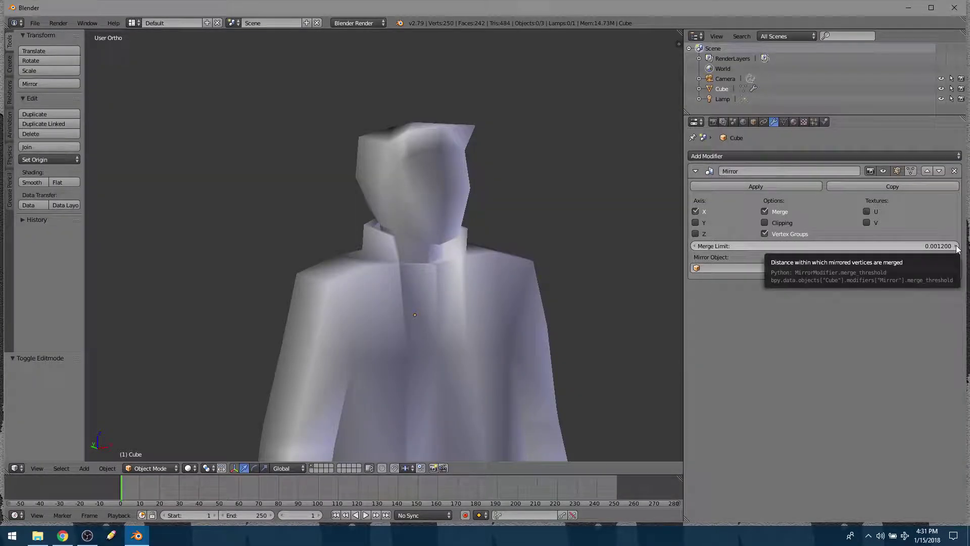
pyautogui.moveTo(930, 246); pyautogui.dragTo(953, 246)
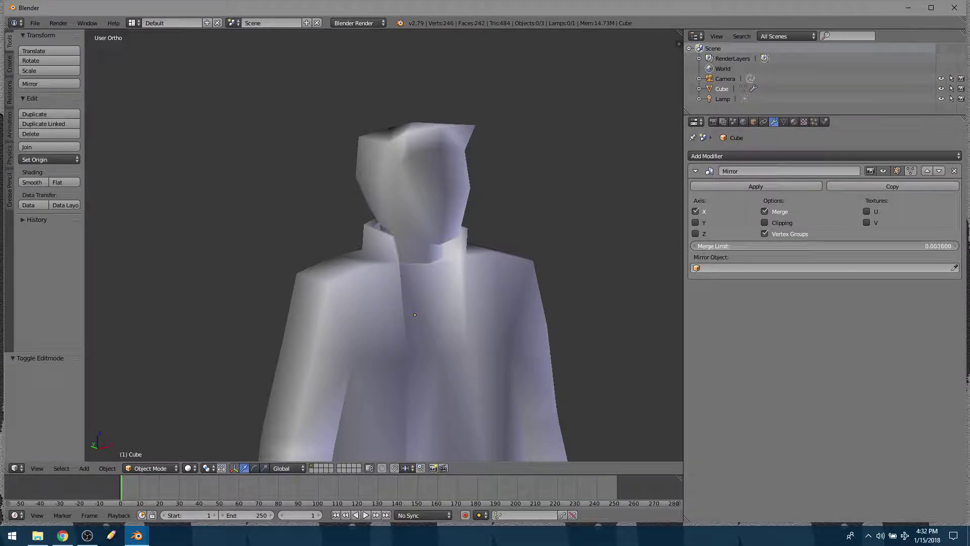
pyautogui.moveTo(938, 246); pyautogui.dragTo(612, 287)
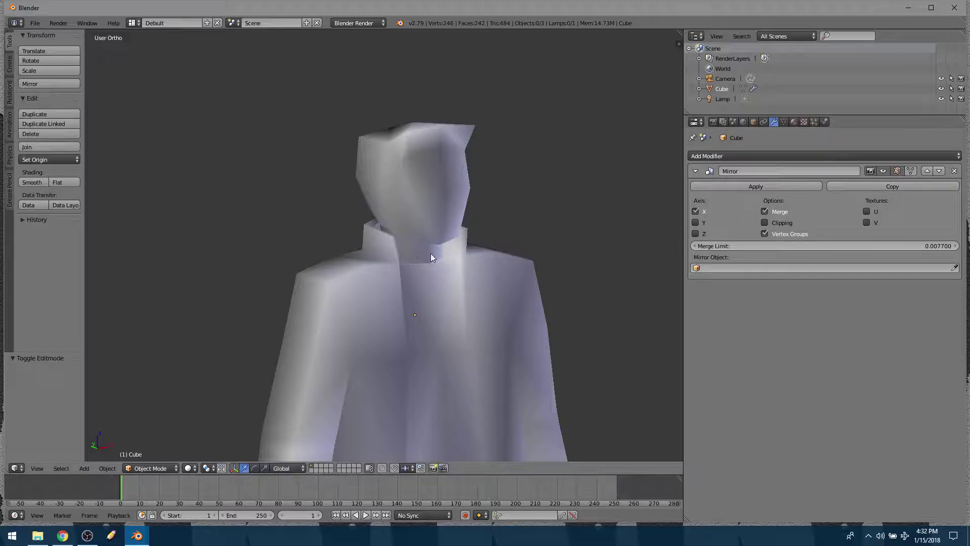
pyautogui.moveTo(929, 247); pyautogui.dragTo(930, 246)
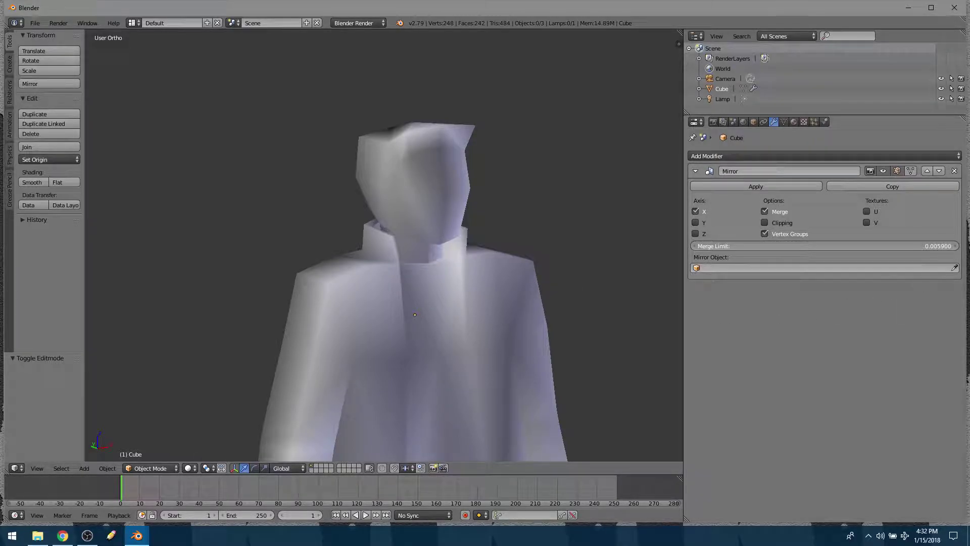
pyautogui.moveTo(930, 247); pyautogui.dragTo(639, 268)
# Step: Check the jacket and leg seams and apply the Mirror modifier
pyautogui.moveTo(639, 269); pyautogui.dragTo(540, 284, button='middle')
pyautogui.keyDown('shift'); pyautogui.moveTo(522, 341); pyautogui.dragTo(583, 57, button='middle'); pyautogui.keyUp('shift')
pyautogui.keyDown('shift'); pyautogui.moveTo(481, 302); pyautogui.dragTo(475, 283, button='middle'); pyautogui.keyUp('shift')
pyautogui.keyDown('shift'); pyautogui.moveTo(470, 360); pyautogui.dragTo(493, 298, button='middle'); pyautogui.keyUp('shift')
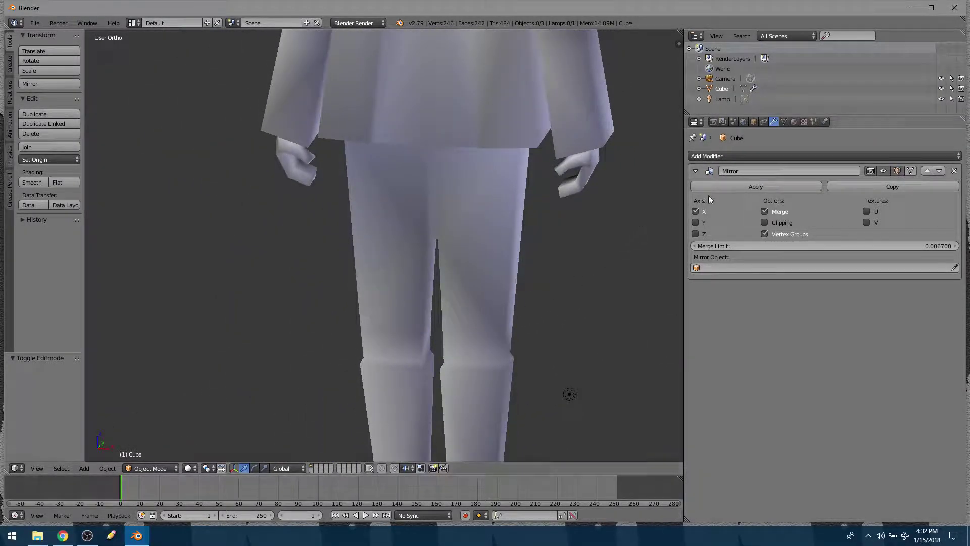
pyautogui.click(746, 186)
# Step: Enter Edit Mode and test-move the centre vertices at the waist to check the merged seam, cancelling each move
pyautogui.moveTo(514, 219); pyautogui.dragTo(438, 254, button='middle')
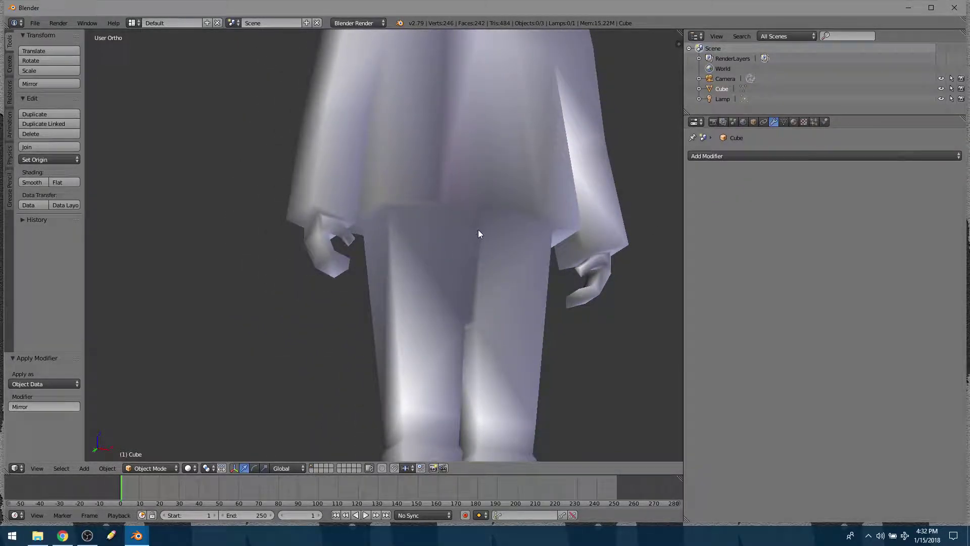
pyautogui.press('Tab')
pyautogui.rightClick(500, 221)
pyautogui.moveTo(499, 221); pyautogui.dragTo(489, 212, button='middle')
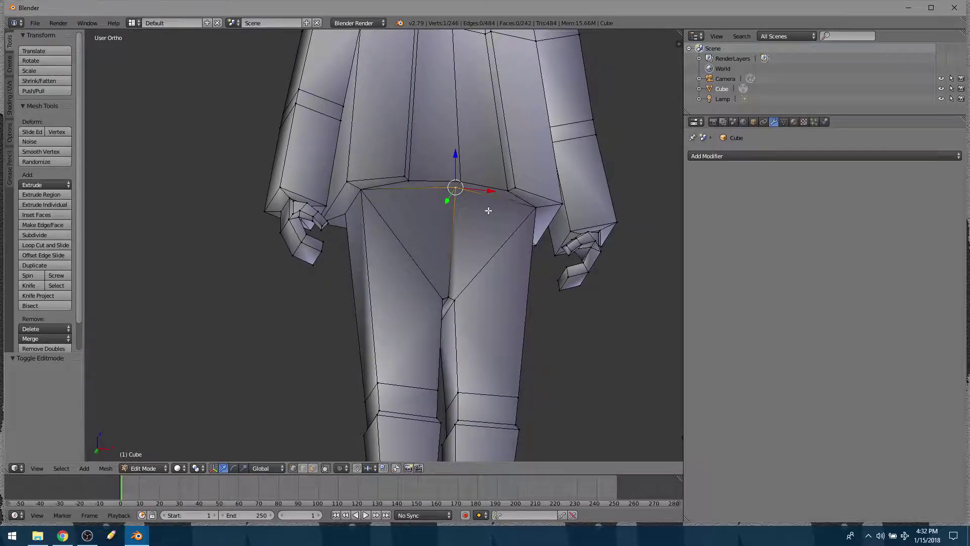
pyautogui.moveTo(487, 194); pyautogui.dragTo(462, 182)
pyautogui.rightClick(496, 205)
pyautogui.rightClick(463, 182)
pyautogui.rightClick(462, 182)
pyautogui.moveTo(480, 182); pyautogui.dragTo(434, 77, button='middle')
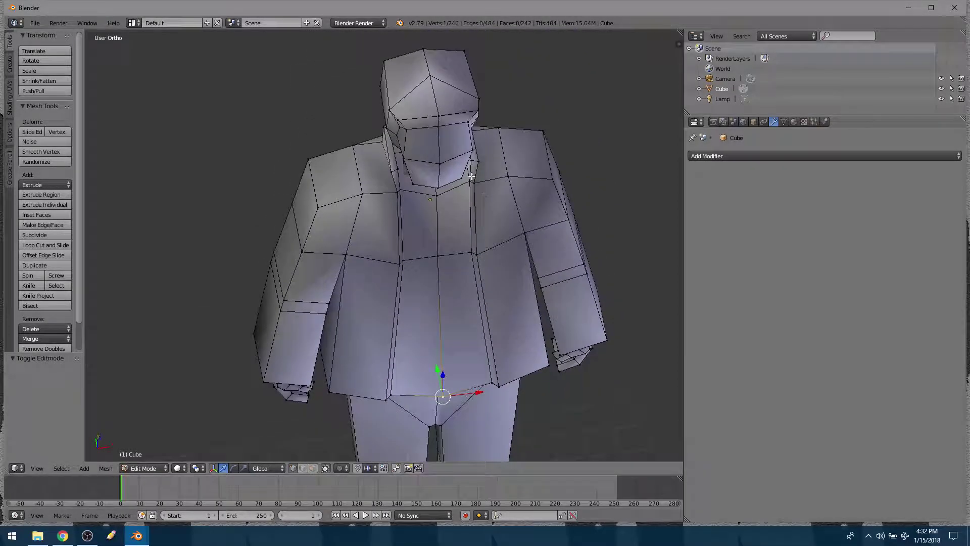
# Step: Test-move the centre vertices of the hair and face along X to check the merged seam, cancelling each move
pyautogui.rightClick(434, 77)
pyautogui.moveTo(449, 75)
pyautogui.mouseDown()
pyautogui.moveTo(468, 74)
pyautogui.moveTo(449, 76)
pyautogui.mouseUp()
pyautogui.rightClick(449, 75)
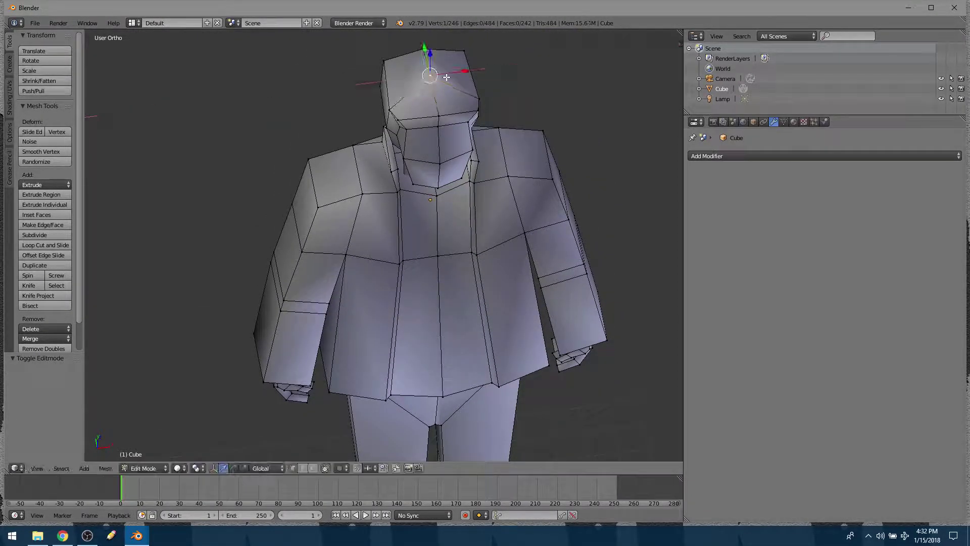
pyautogui.rightClick(438, 116)
pyautogui.press('g')
pyautogui.press('x')
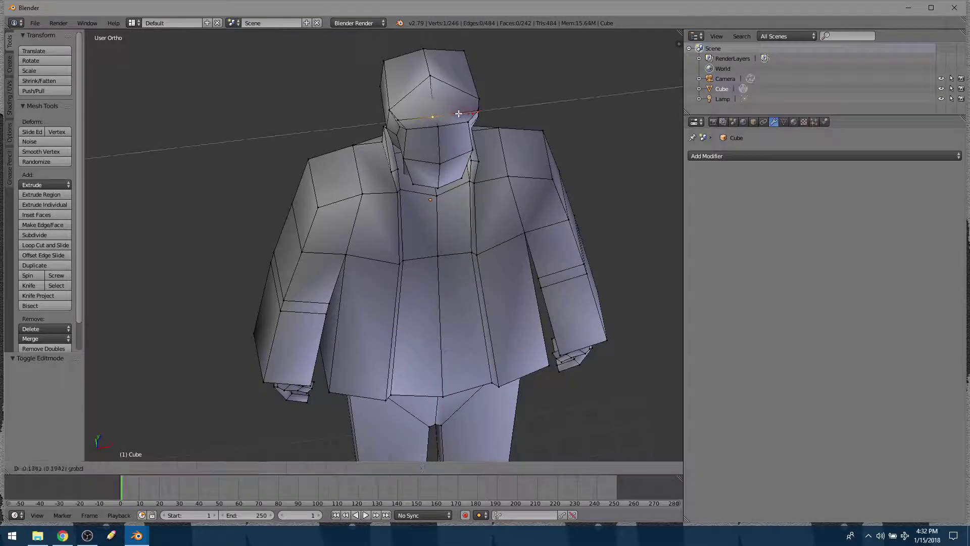
pyautogui.rightClick(465, 115)
pyautogui.rightClick(438, 128)
pyautogui.moveTo(468, 124); pyautogui.dragTo(458, 129)
pyautogui.rightClick(458, 129)
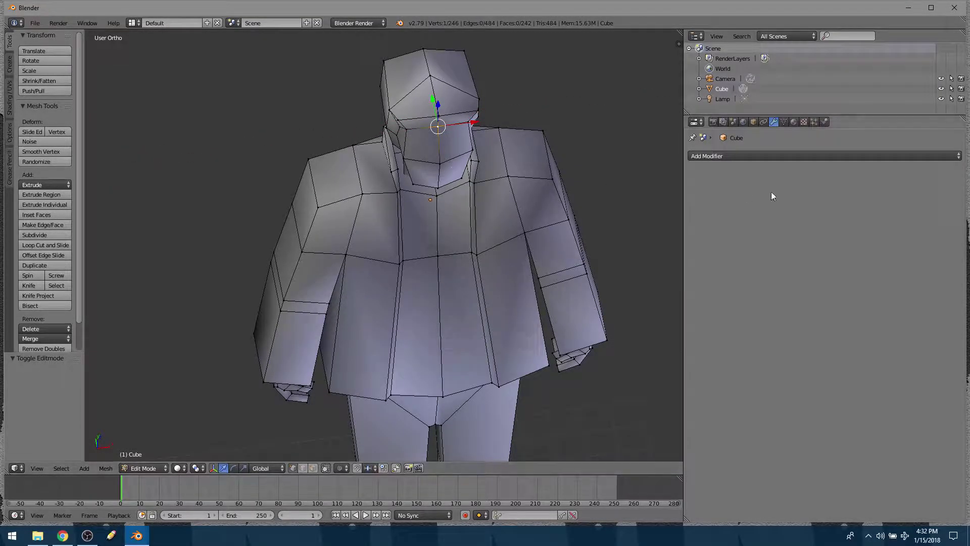
# Step: Examine the complete full-body mesh and its edge layout from the front and sides
pyautogui.moveTo(551, 123); pyautogui.dragTo(542, 142, button='middle')
pyautogui.moveTo(436, 277); pyautogui.dragTo(378, 90, button='middle')
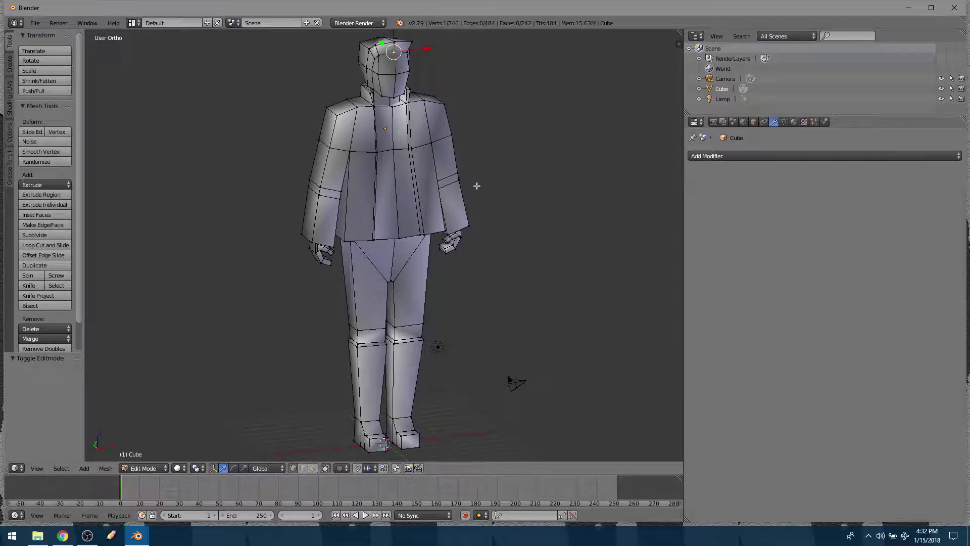
pyautogui.moveTo(486, 183); pyautogui.dragTo(531, 182, button='middle')
pyautogui.scroll(-3, 515, 202)
pyautogui.scroll(3, 484, 248)
pyautogui.moveTo(494, 273); pyautogui.dragTo(455, 279, button='middle')
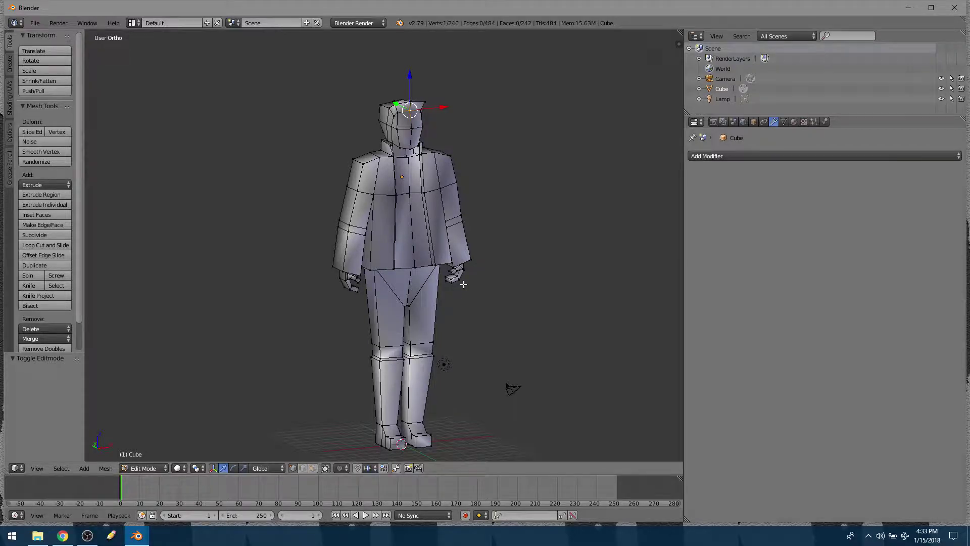
pyautogui.keyDown('shift'); pyautogui.moveTo(510, 310); pyautogui.dragTo(321, 242, button='middle'); pyautogui.keyUp('shift')
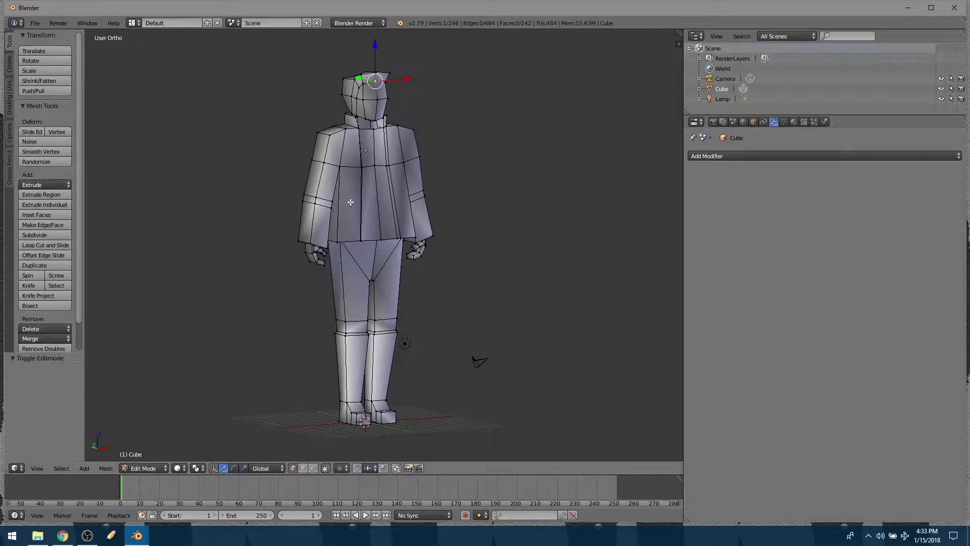
pyautogui.moveTo(351, 199); pyautogui.dragTo(387, 129, button='middle')
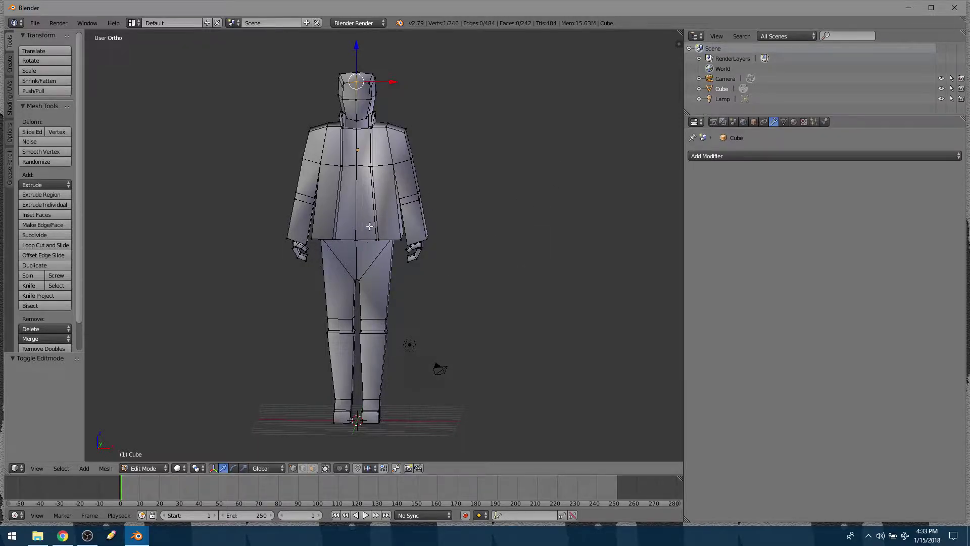
pyautogui.moveTo(295, 238); pyautogui.dragTo(469, 247, button='middle')
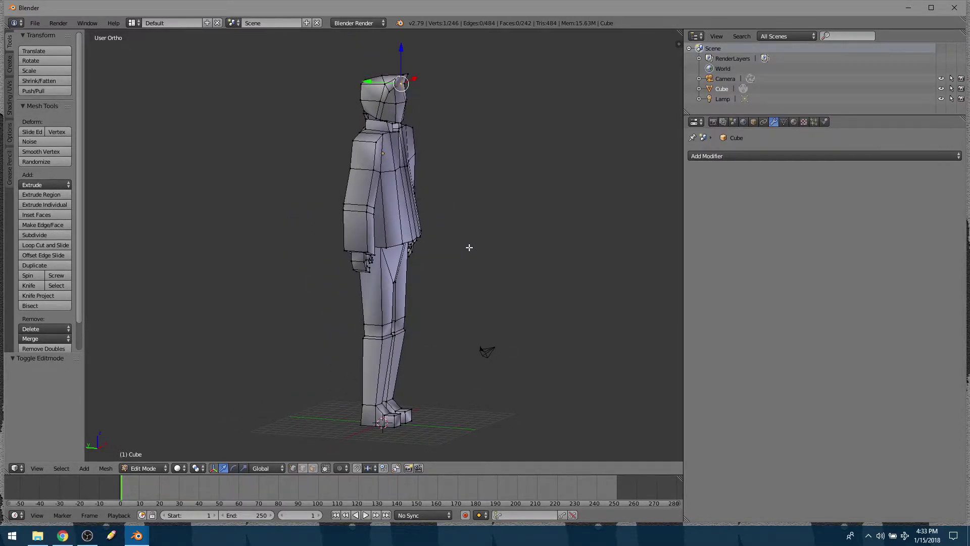